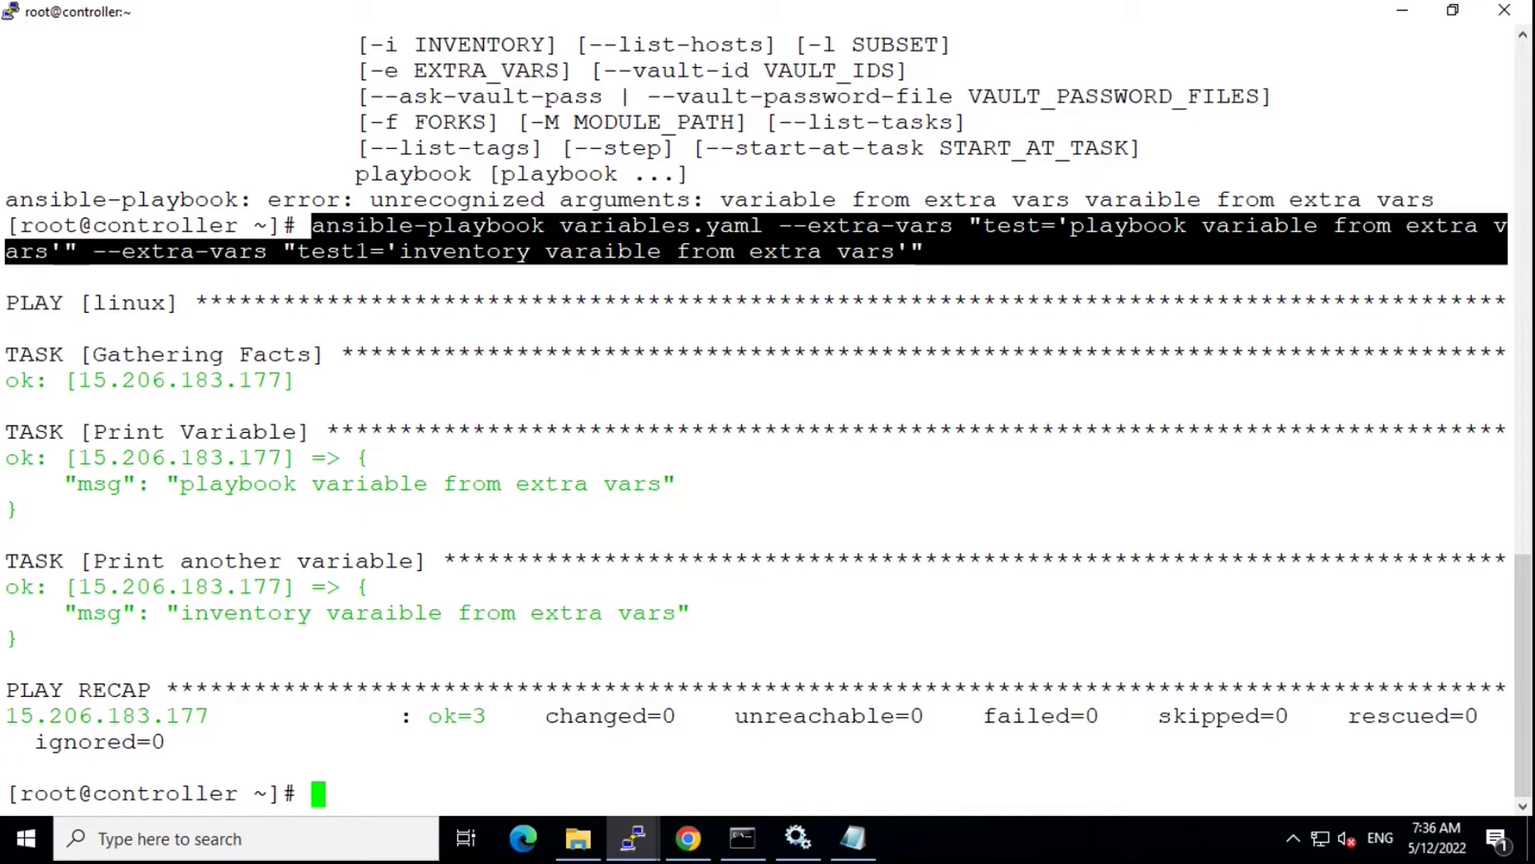
Step: Clear the earlier playbook output from the terminal with the clear command
click(522, 361)
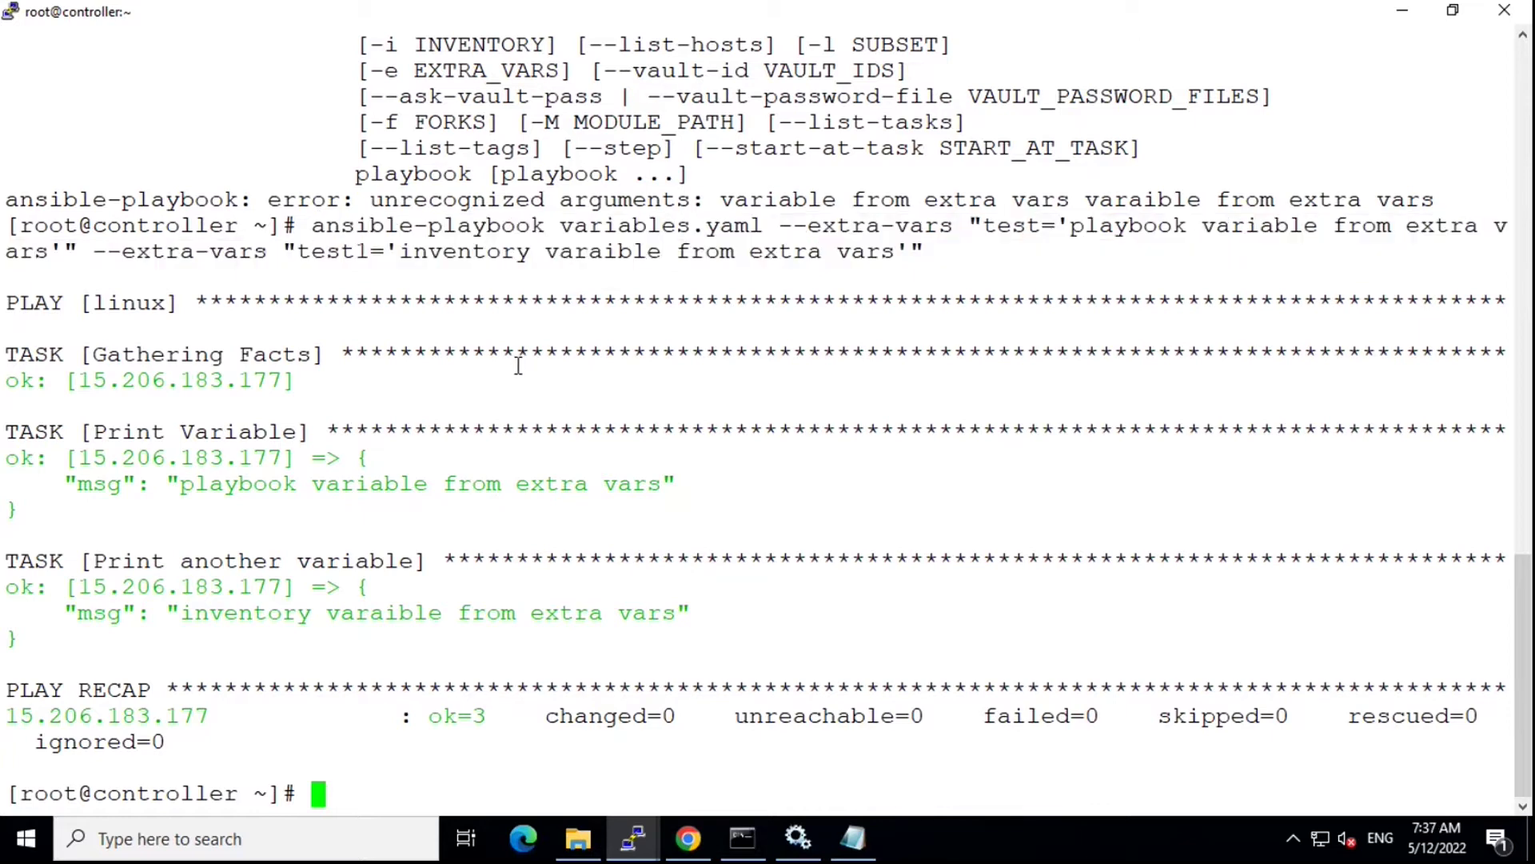
text(clear)
key(Return)
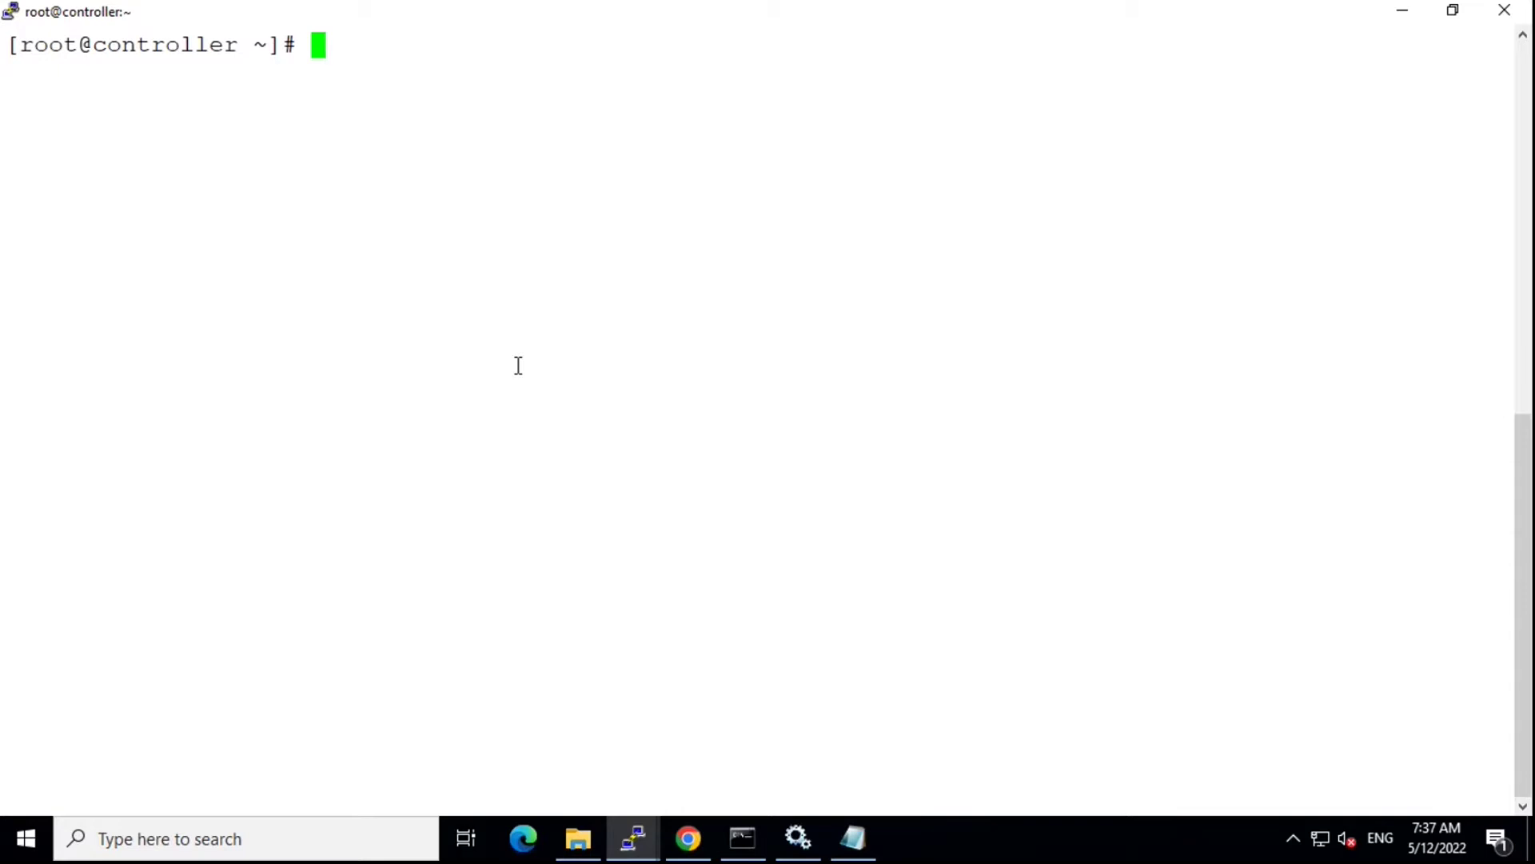
text(ansible)
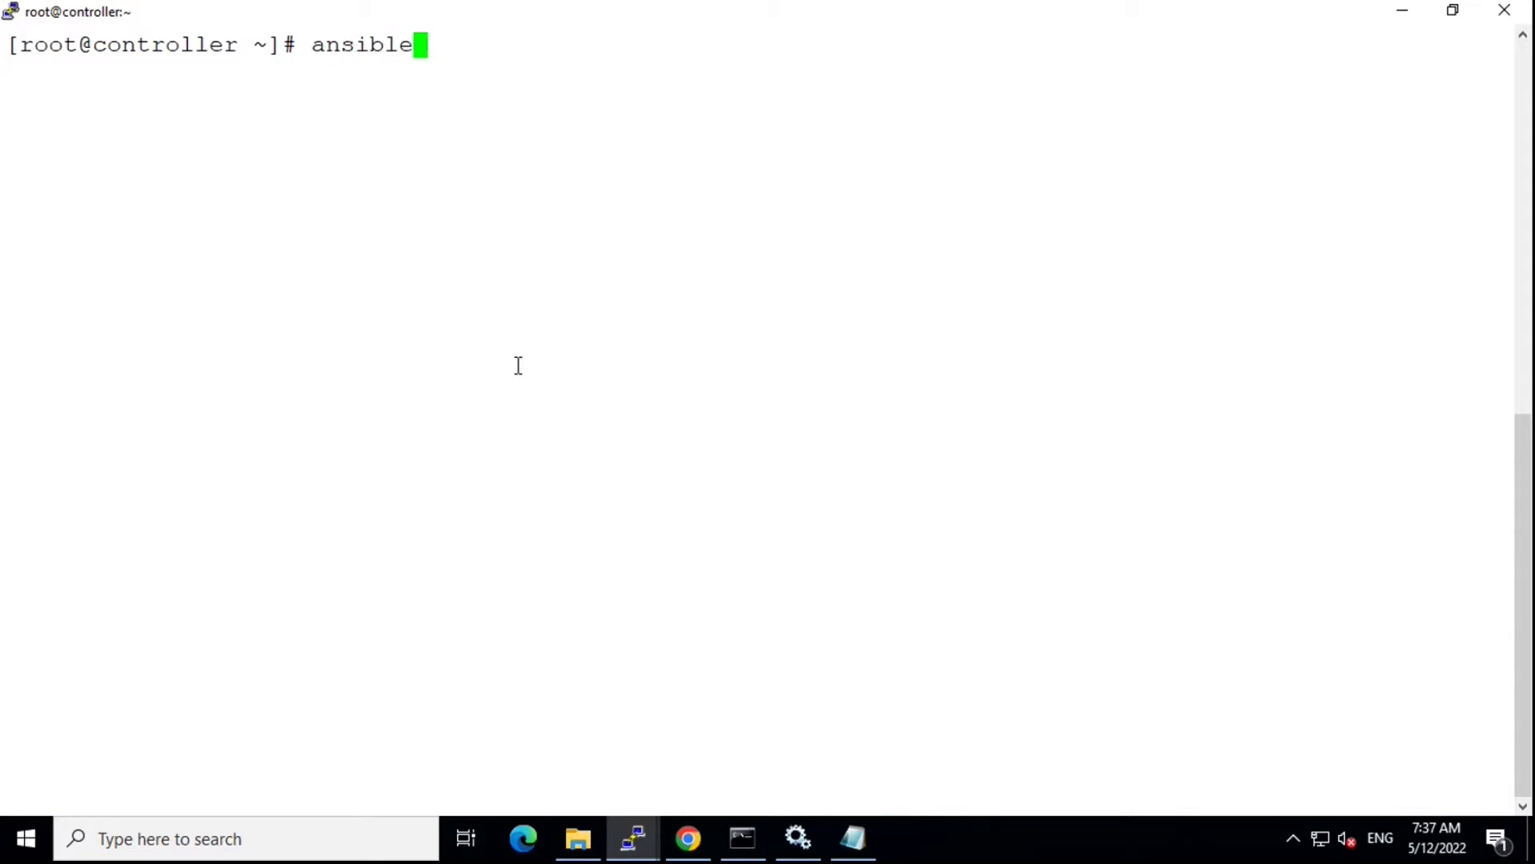
text(-v)
text(ault)
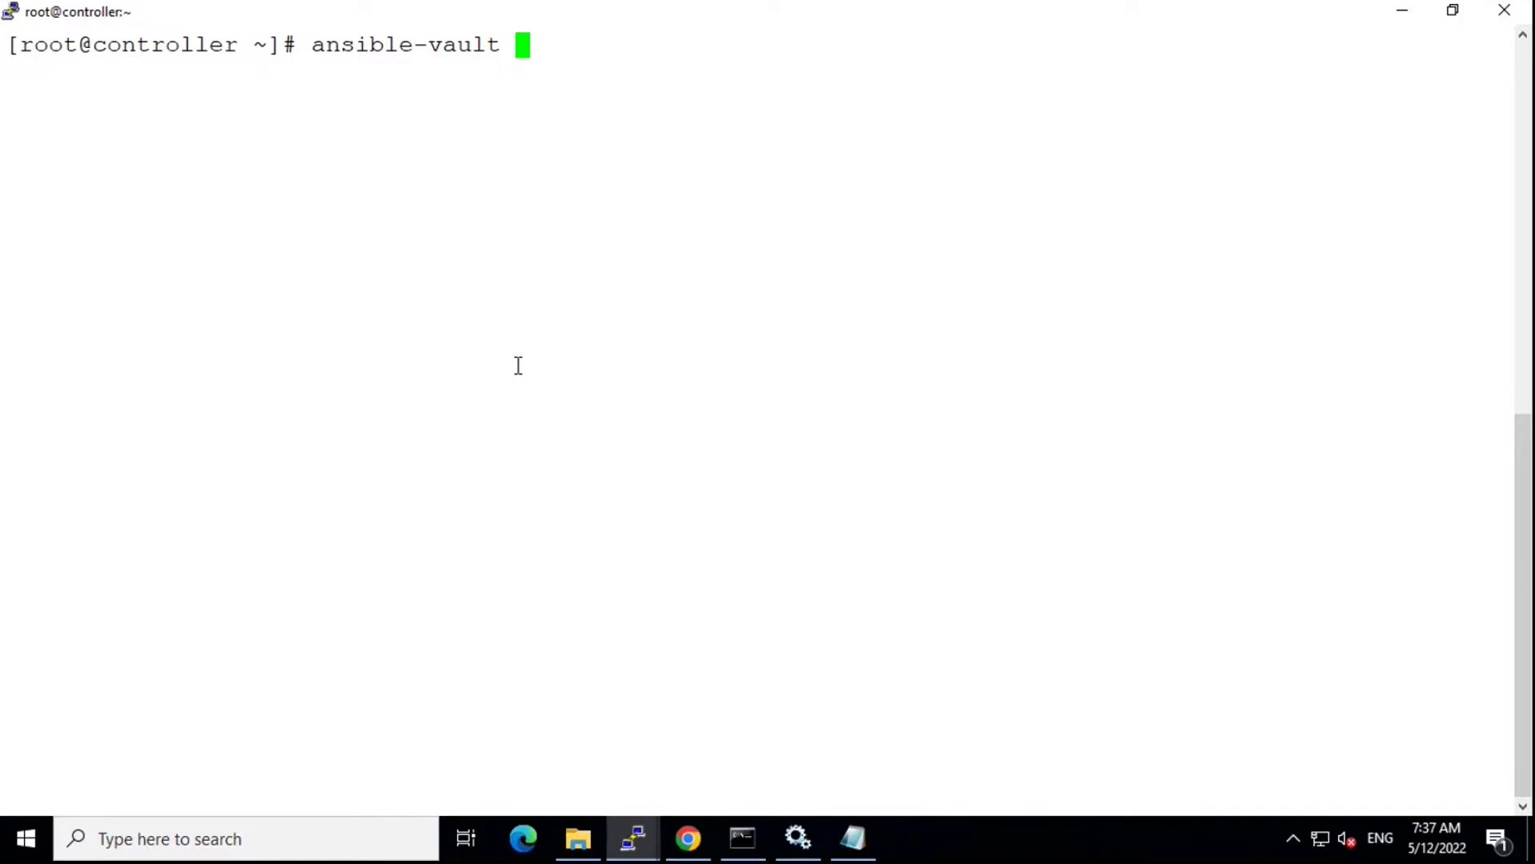
text( create )
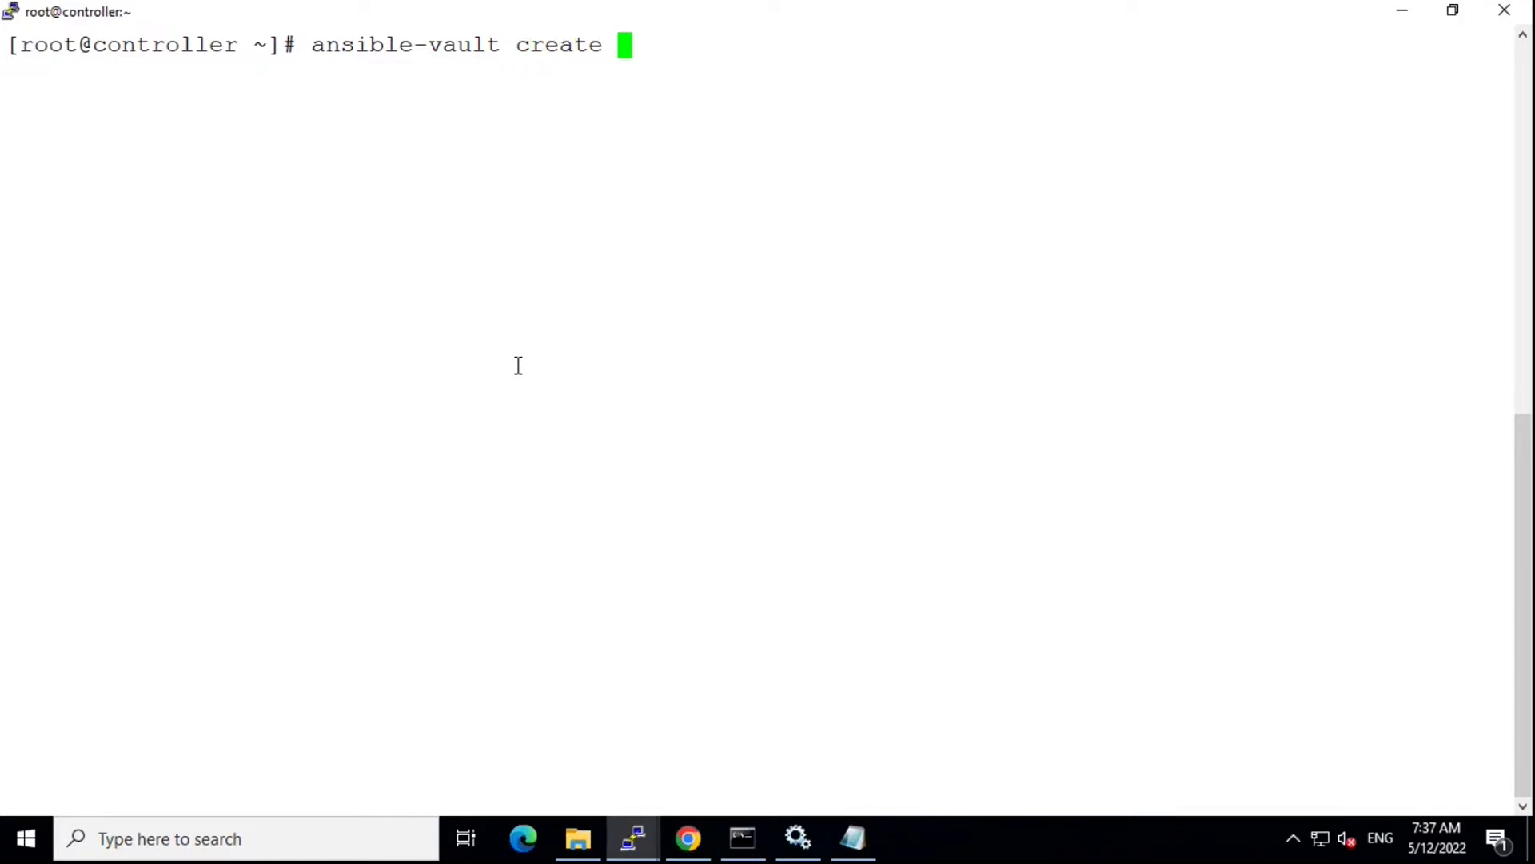
text(s)
text(es)
Step: Run ansible-vault create sensitive.yaml, fixing the mistyped file name
key(BackSpace)
text(nsi)
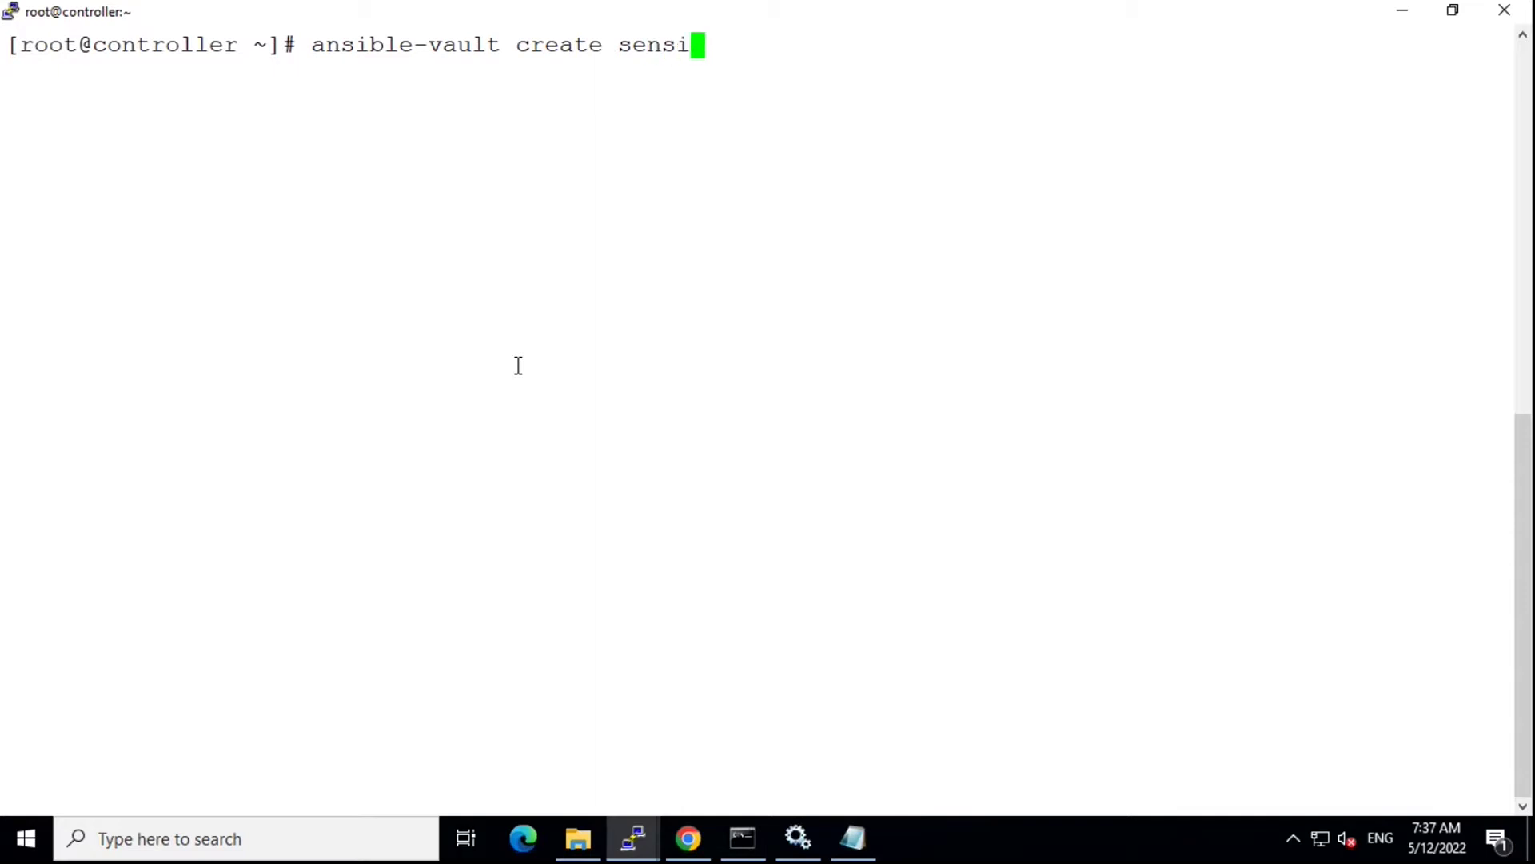
text(tive.)
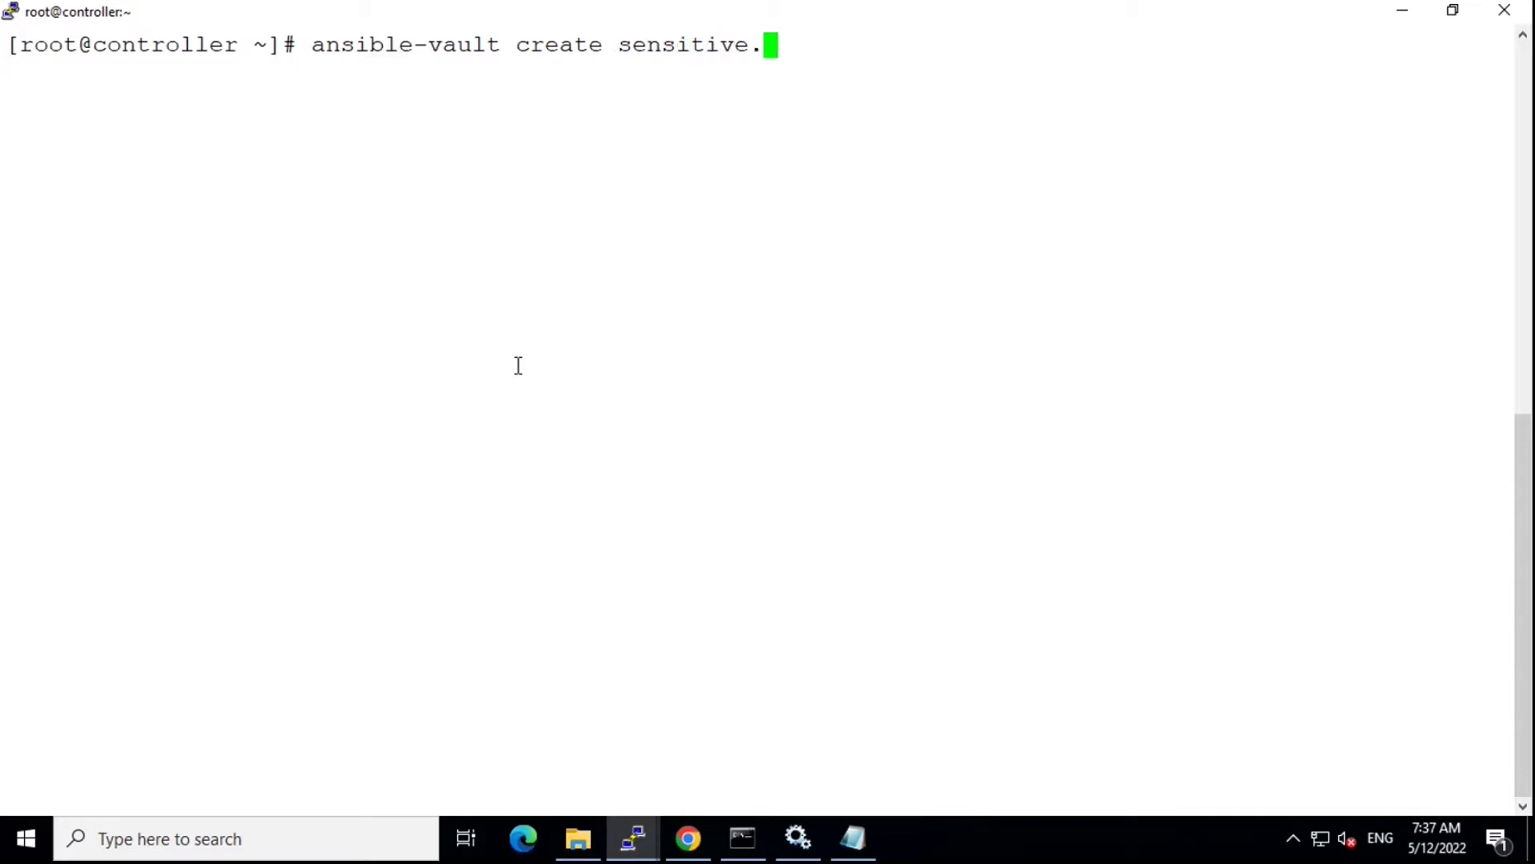
text(yaml)
key(Return)
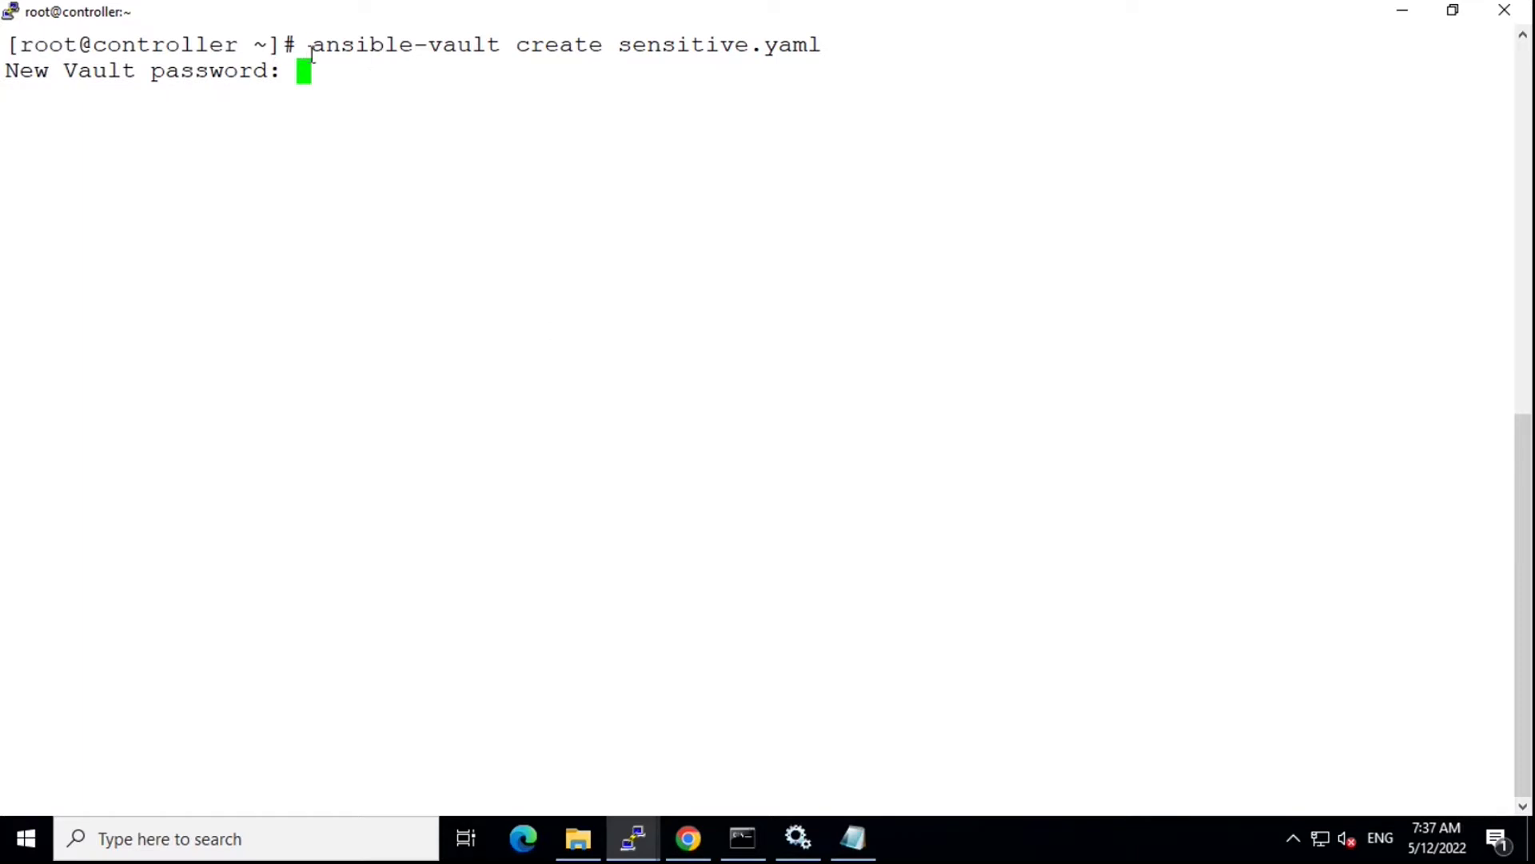
drag(318, 44, 456, 62)
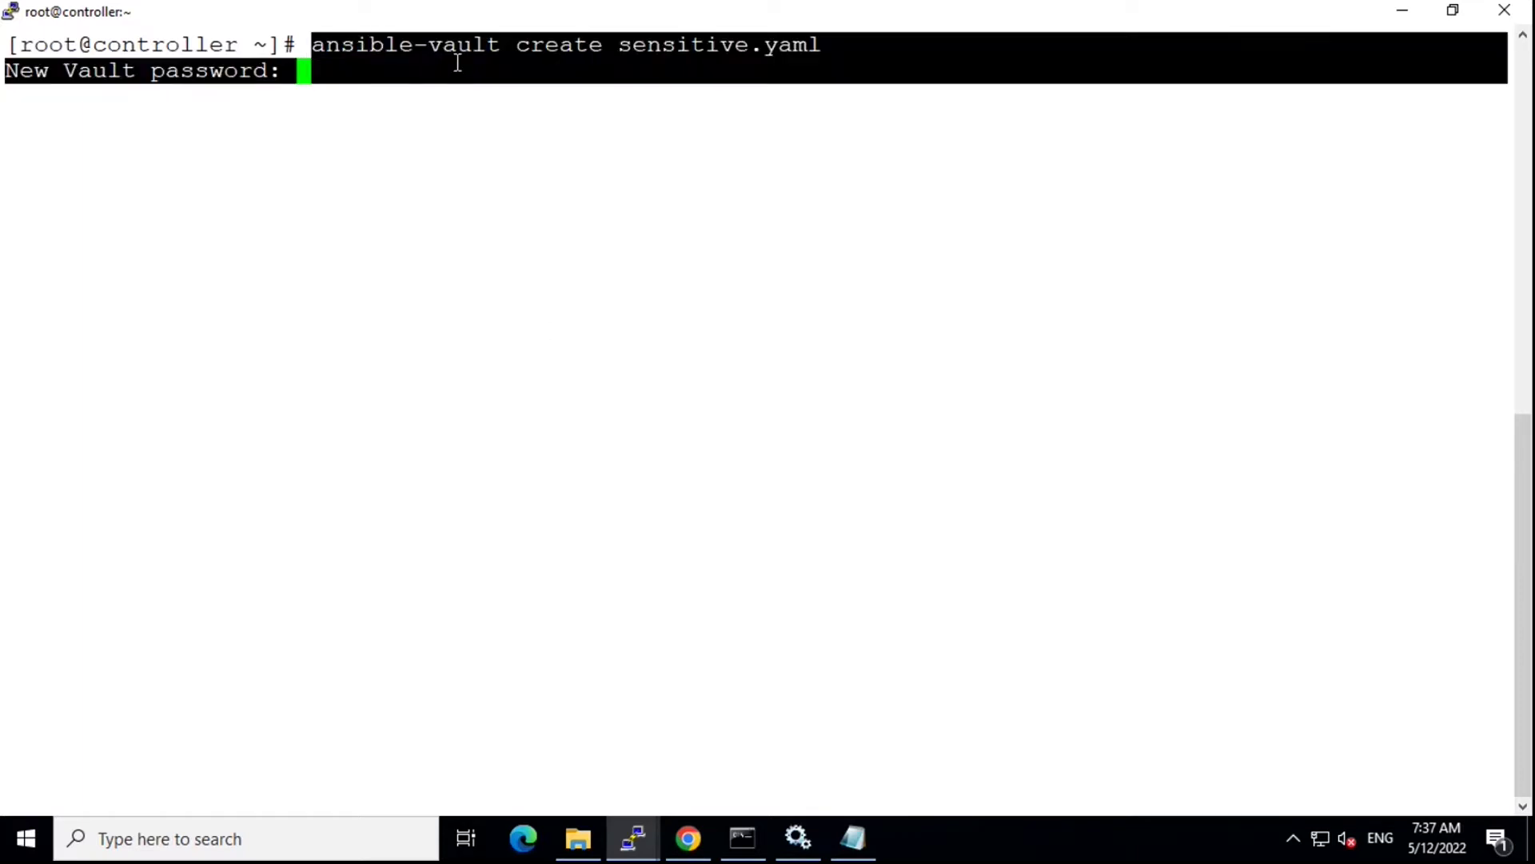
scroll(758, 41, up, 2)
click(419, 192)
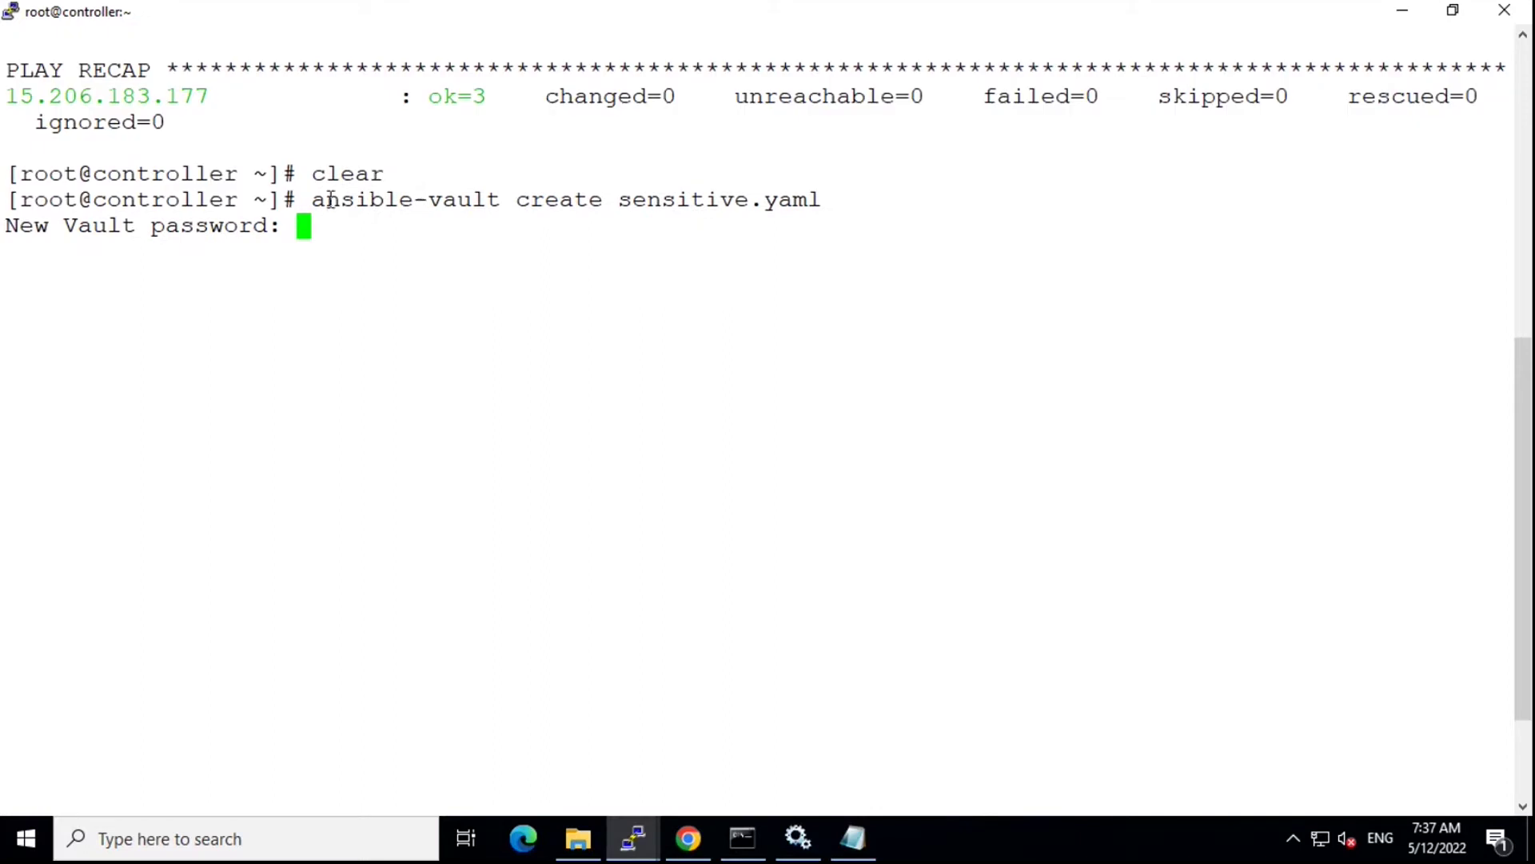
Step: Enter and confirm the new vault password so the empty file opens in vi
mouse_move(327, 200)
mouse_down()
mouse_move(478, 182)
mouse_move(814, 196)
mouse_up()
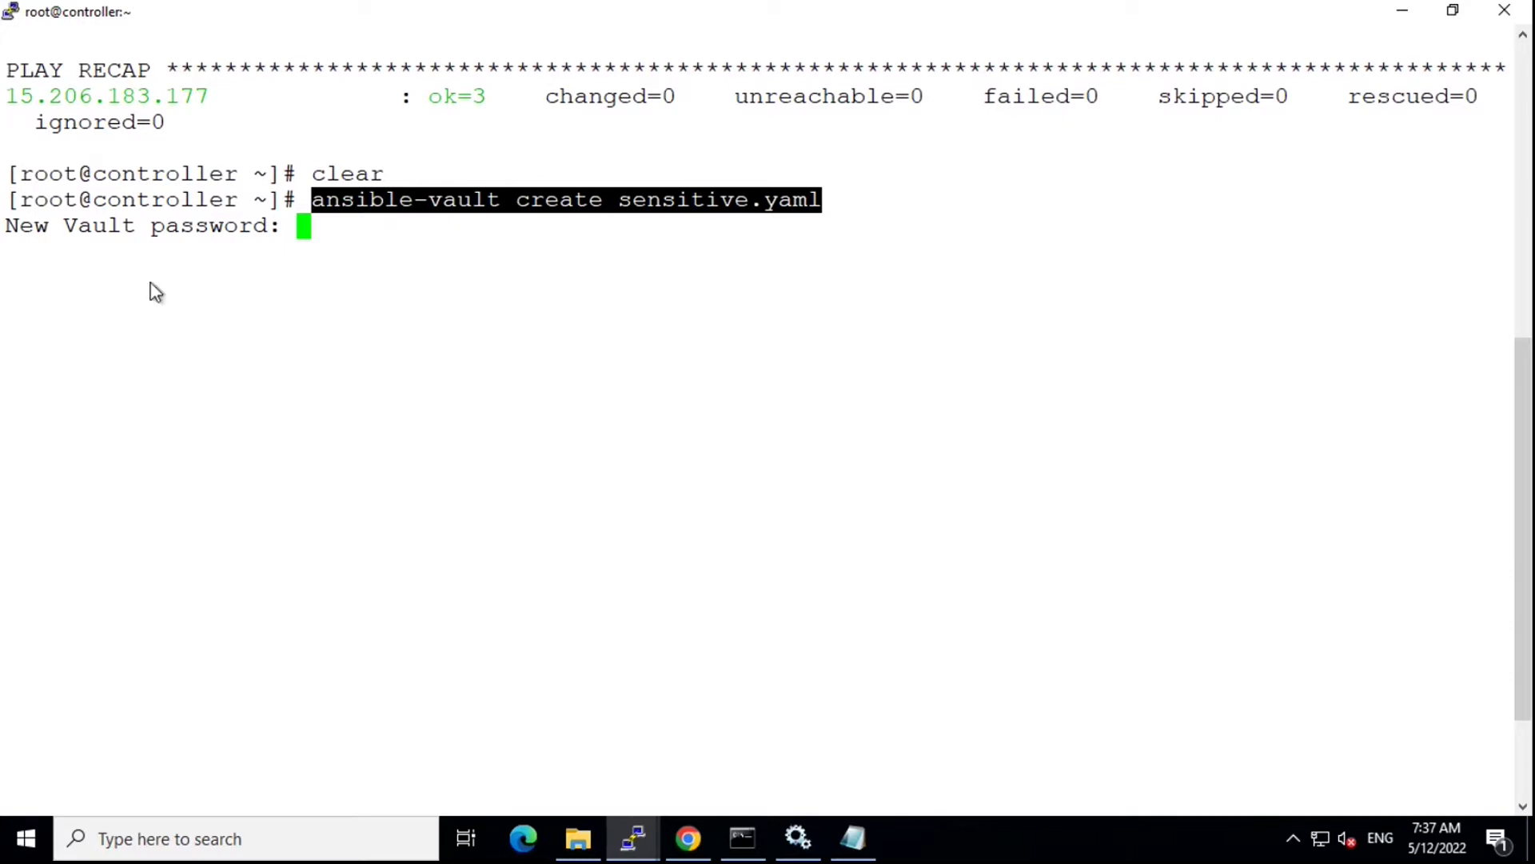
click(413, 327)
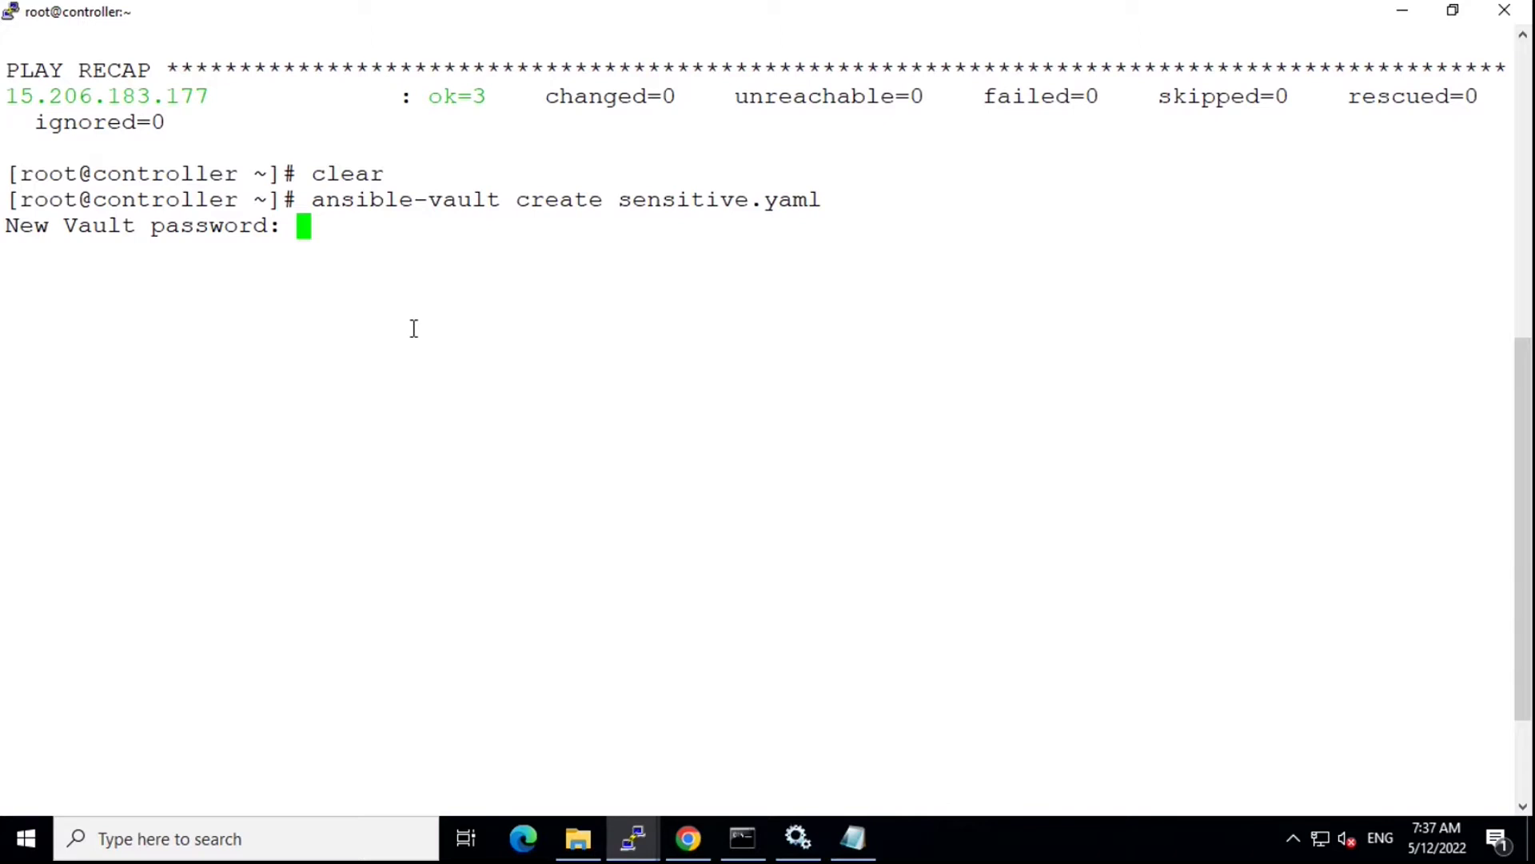
key(Return)
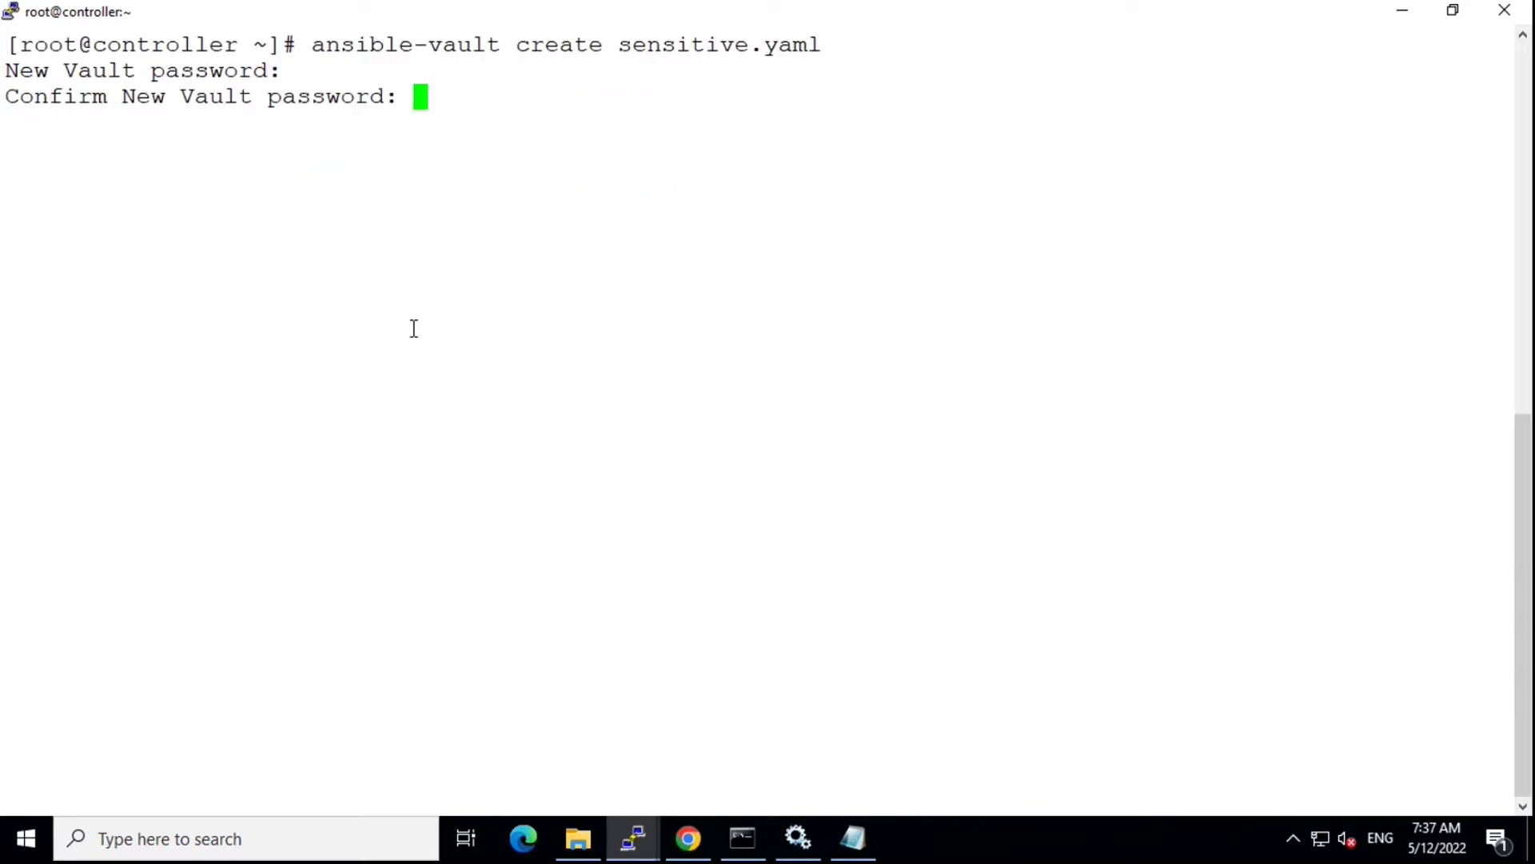
key(Return)
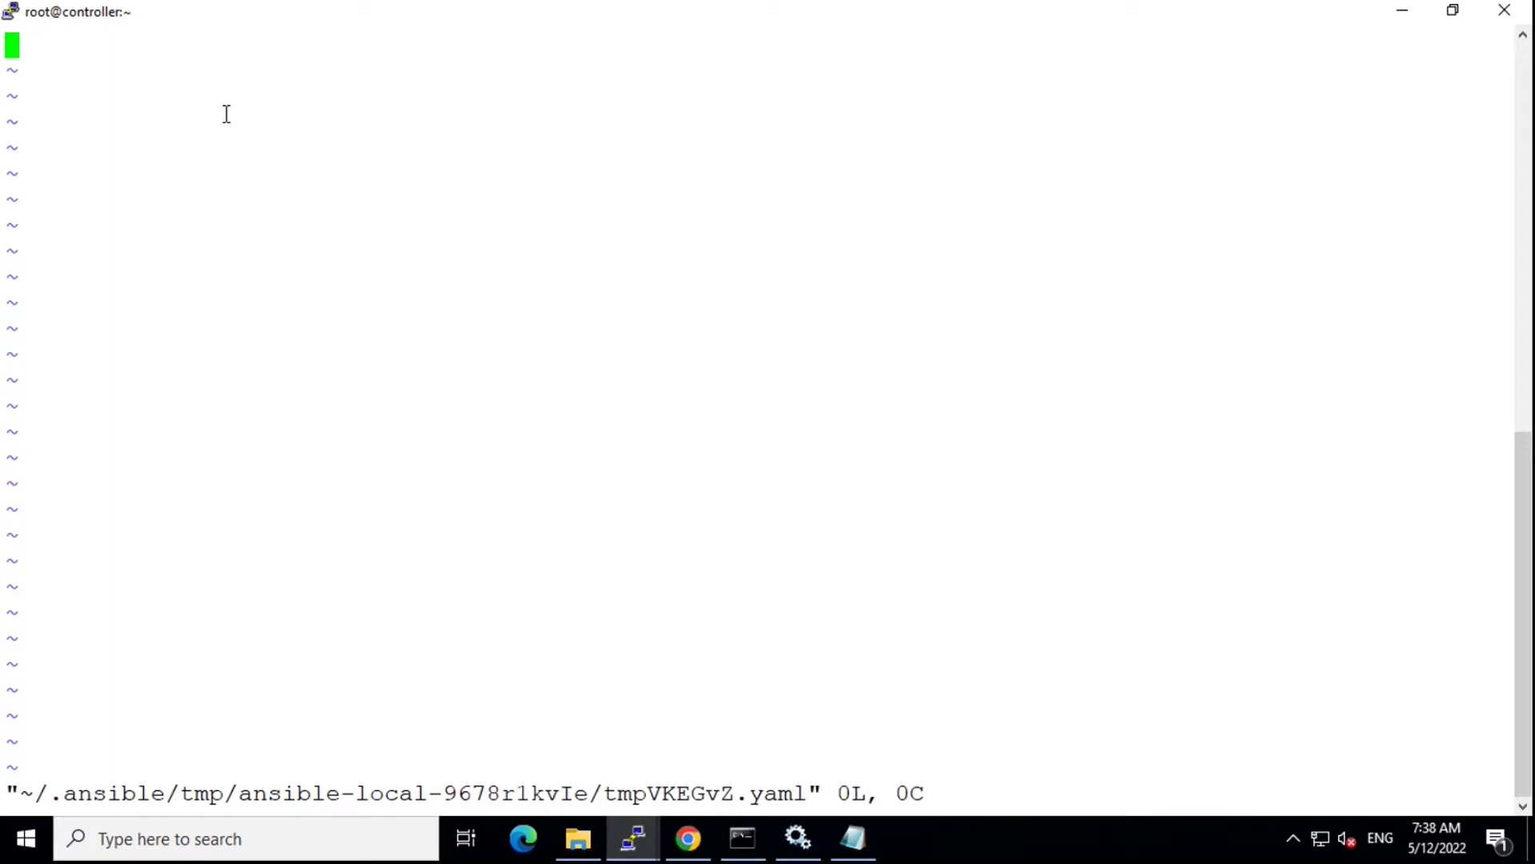
text(i---)
Step: Write '- hosts: linux', 'tasks:' and '- name: Create a sensitive file' on successive lines
key(Return)
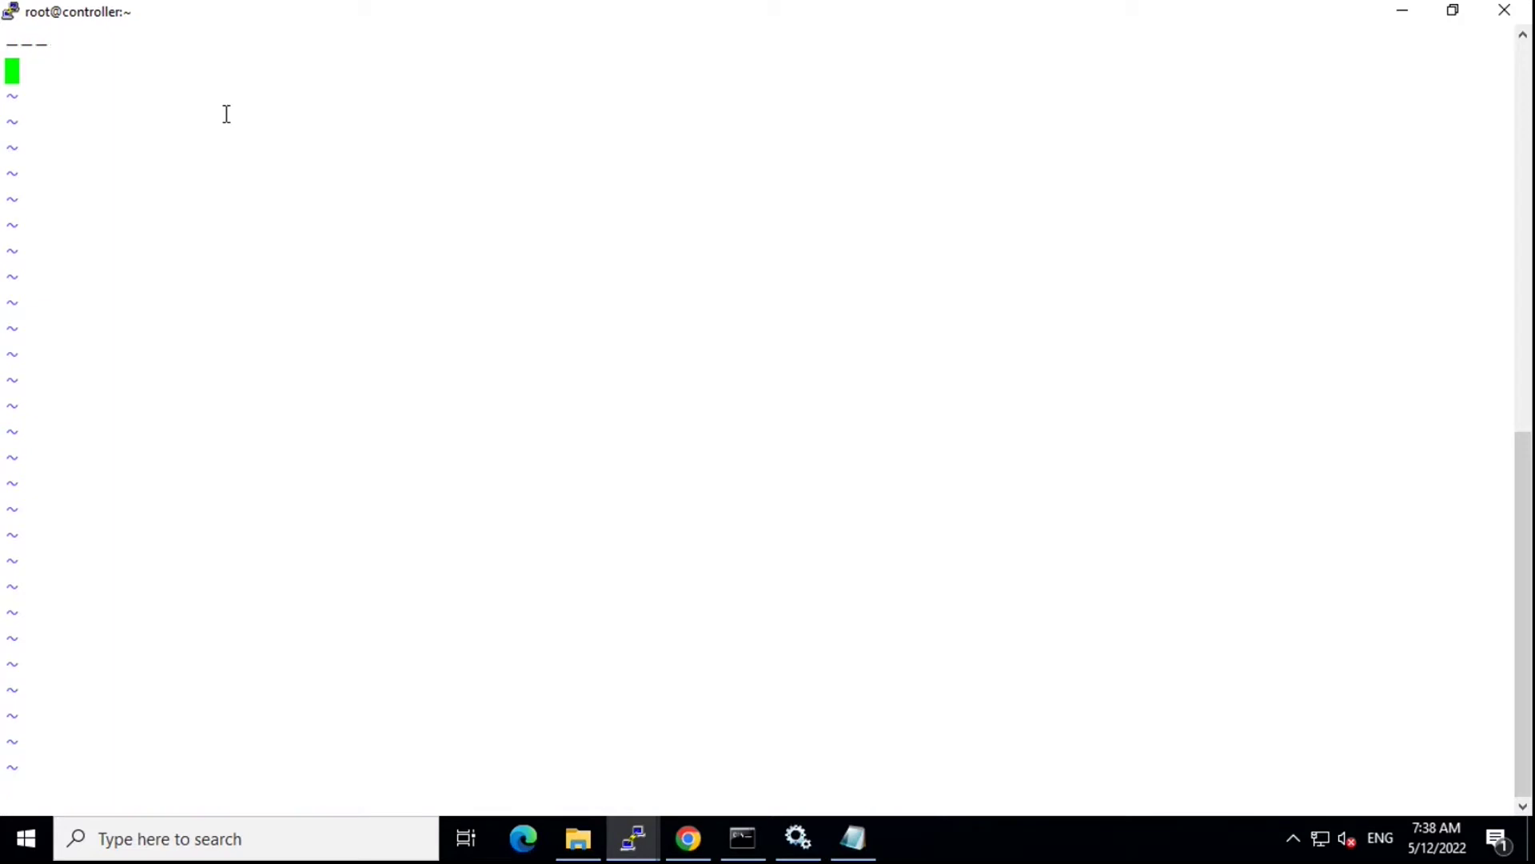
text(- hos)
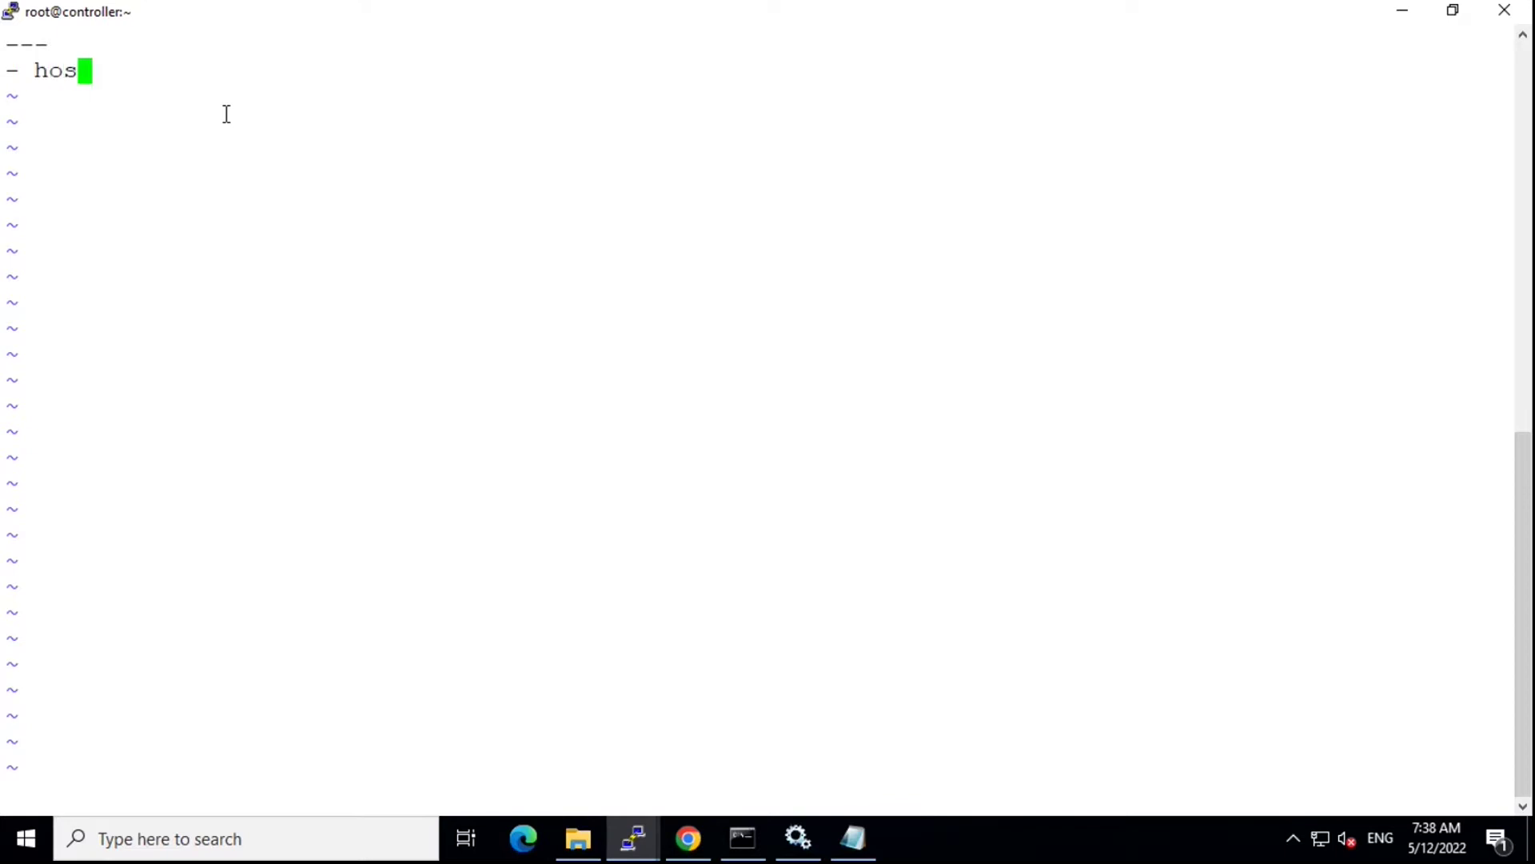
text(ts: )
text(linux)
key(Return)
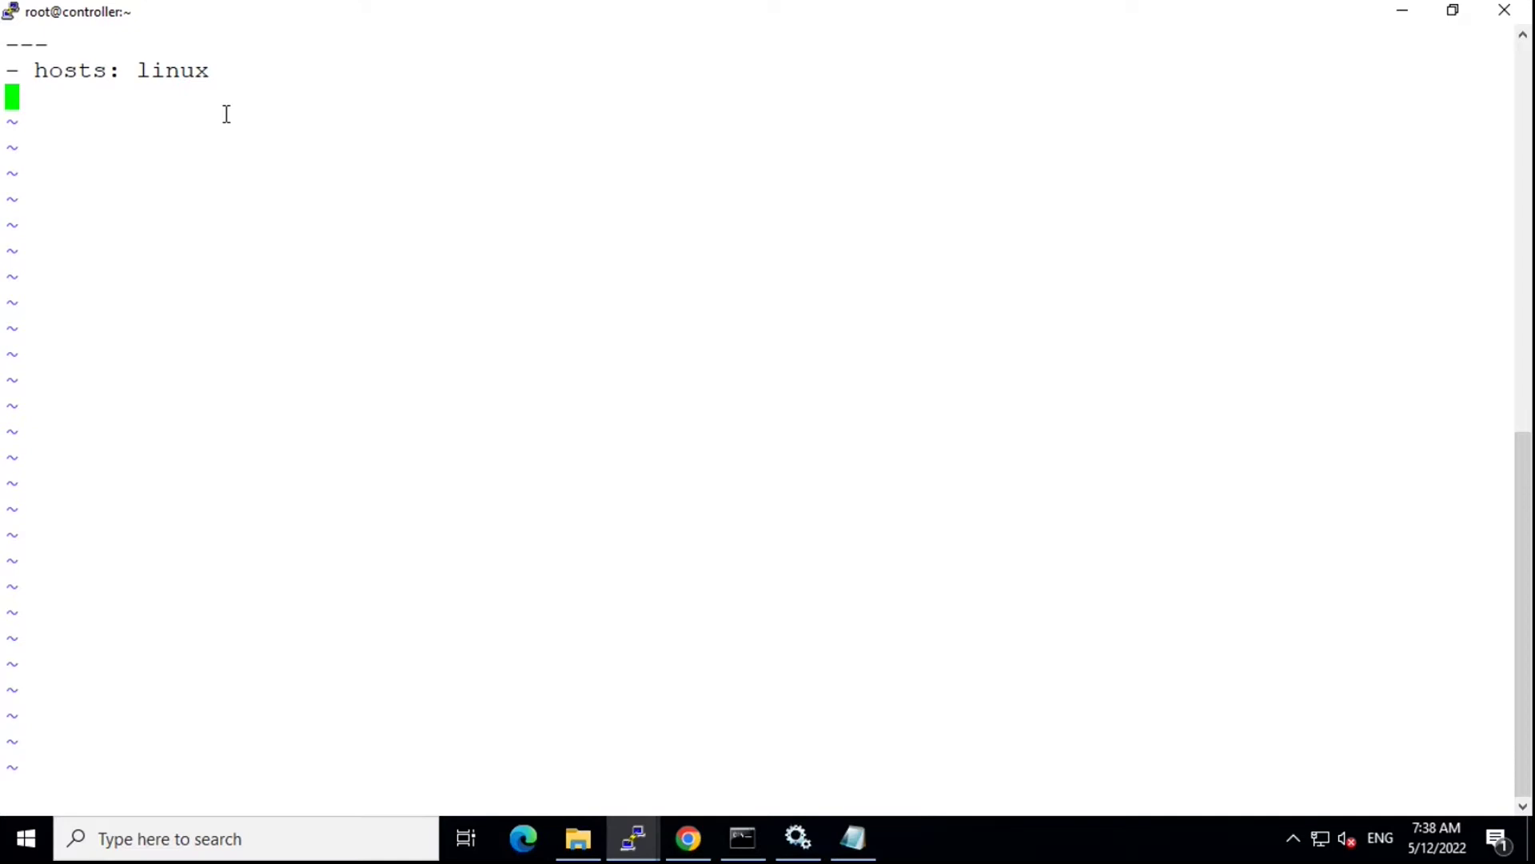
text(t)
text(asks:)
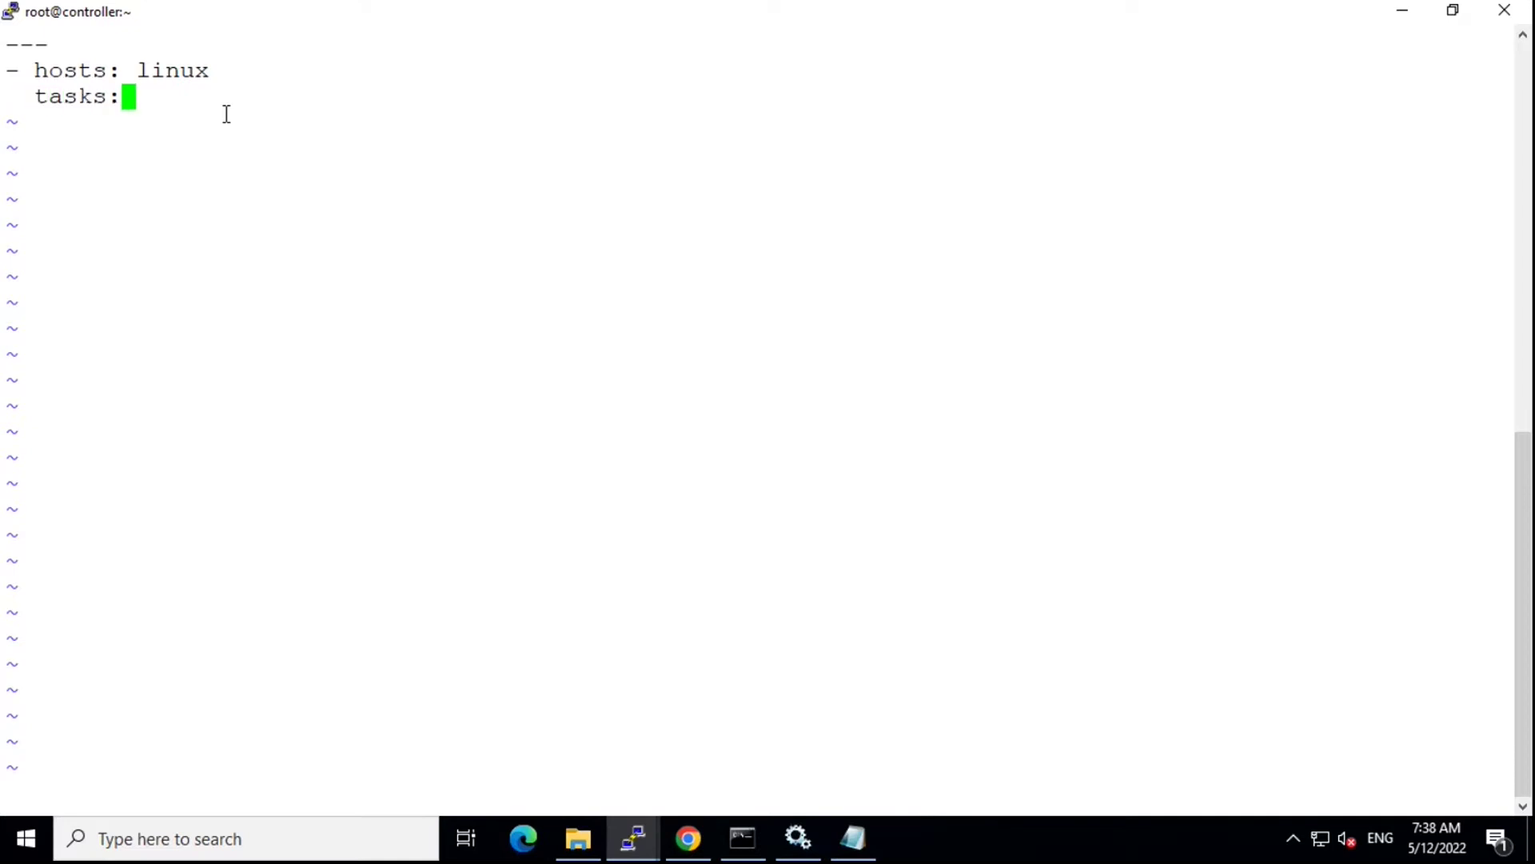
key(Return)
text(- n)
text(ame: )
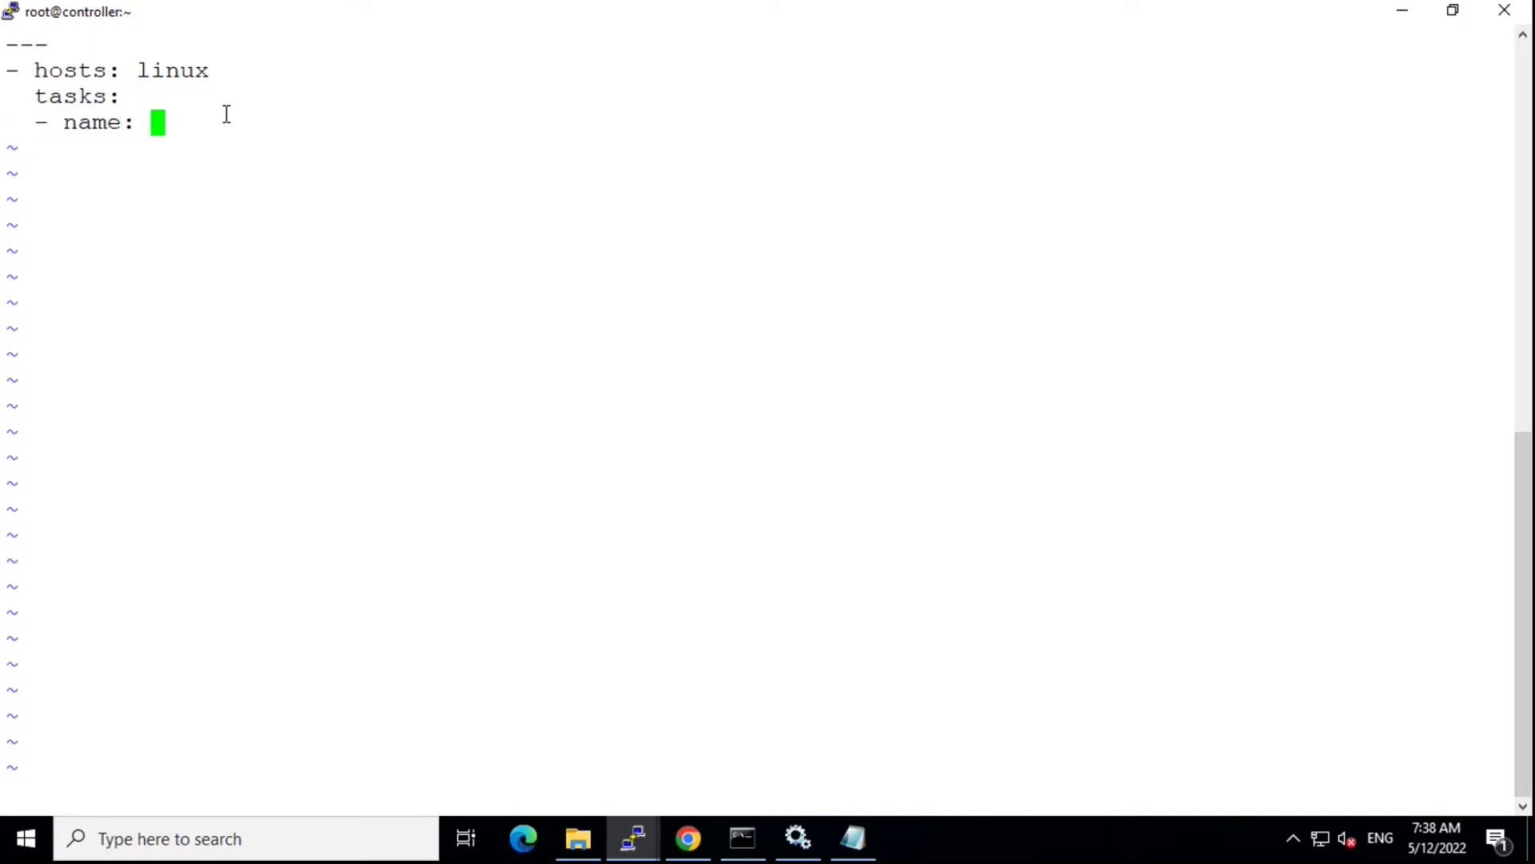
text(Create )
text(a s)
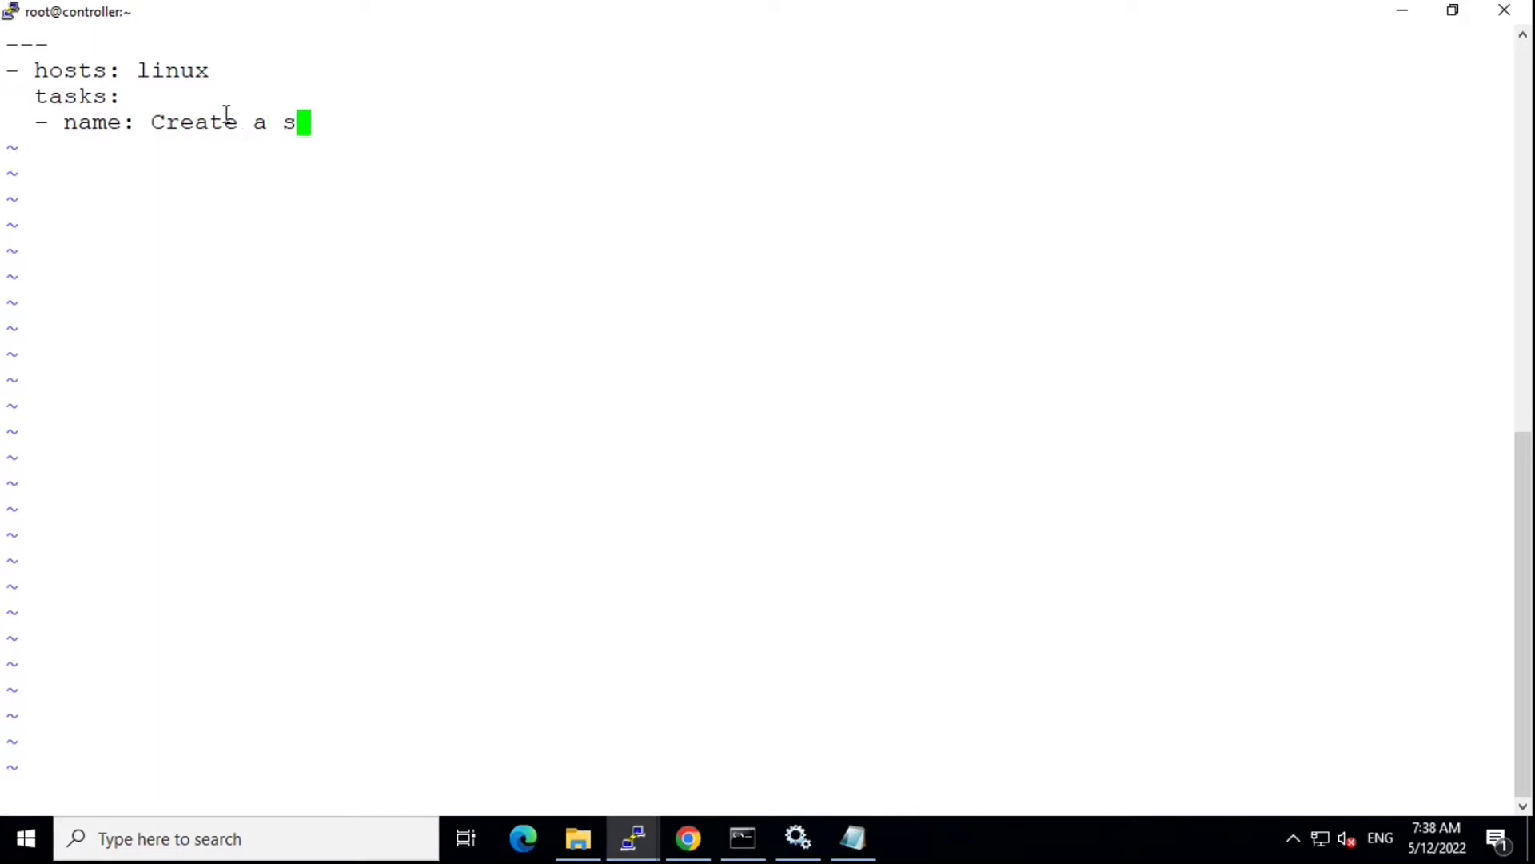
text(ensitiv)
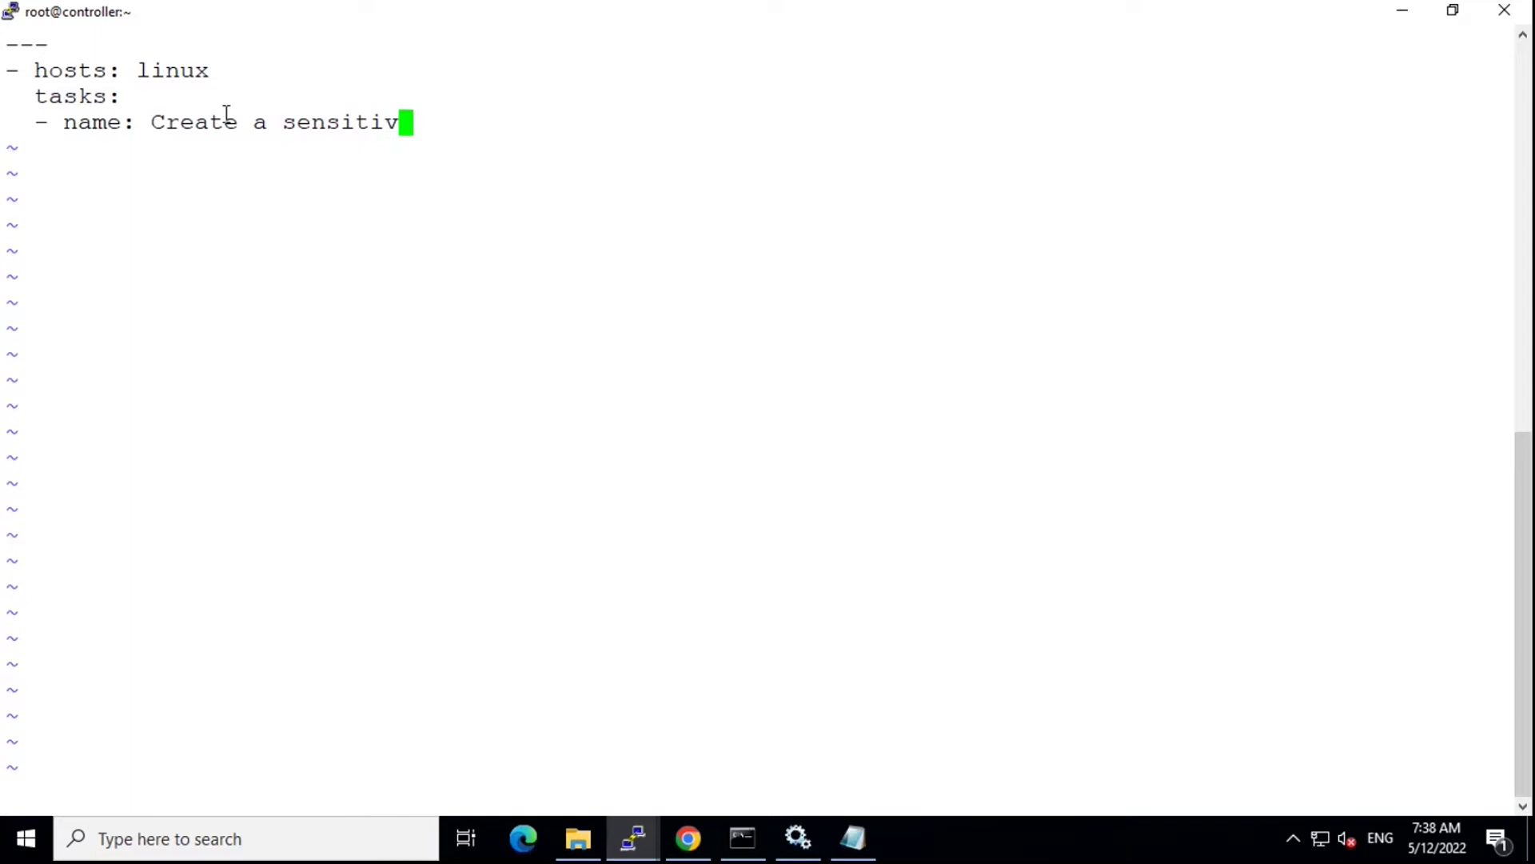
text(e file)
key(Return)
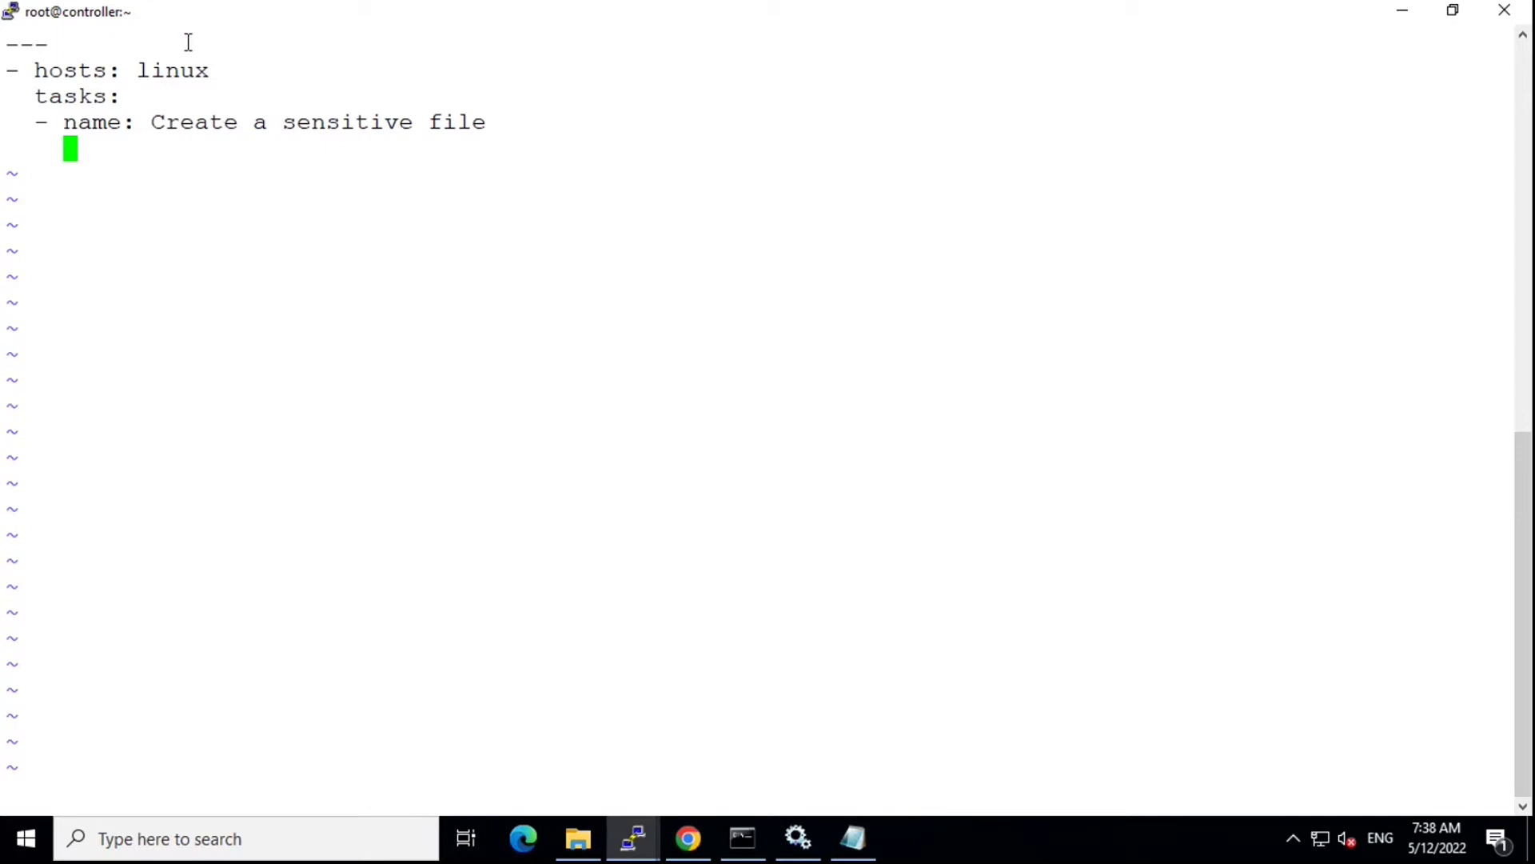
Step: Search Google for 'ansible file module' and find 'content' on its documentation page
click(688, 839)
click(1014, 60)
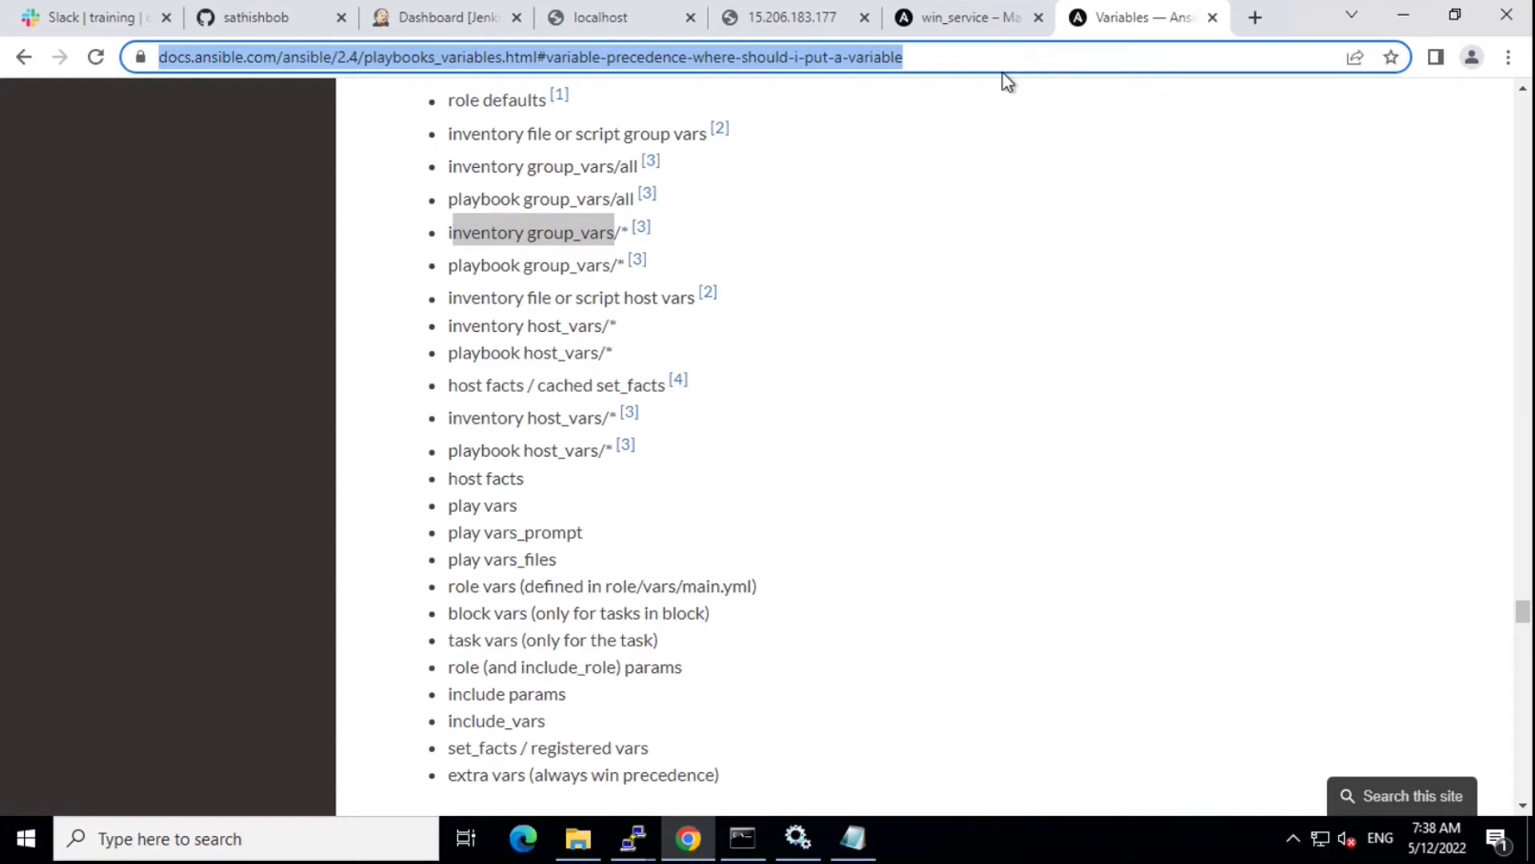
text(ansible f)
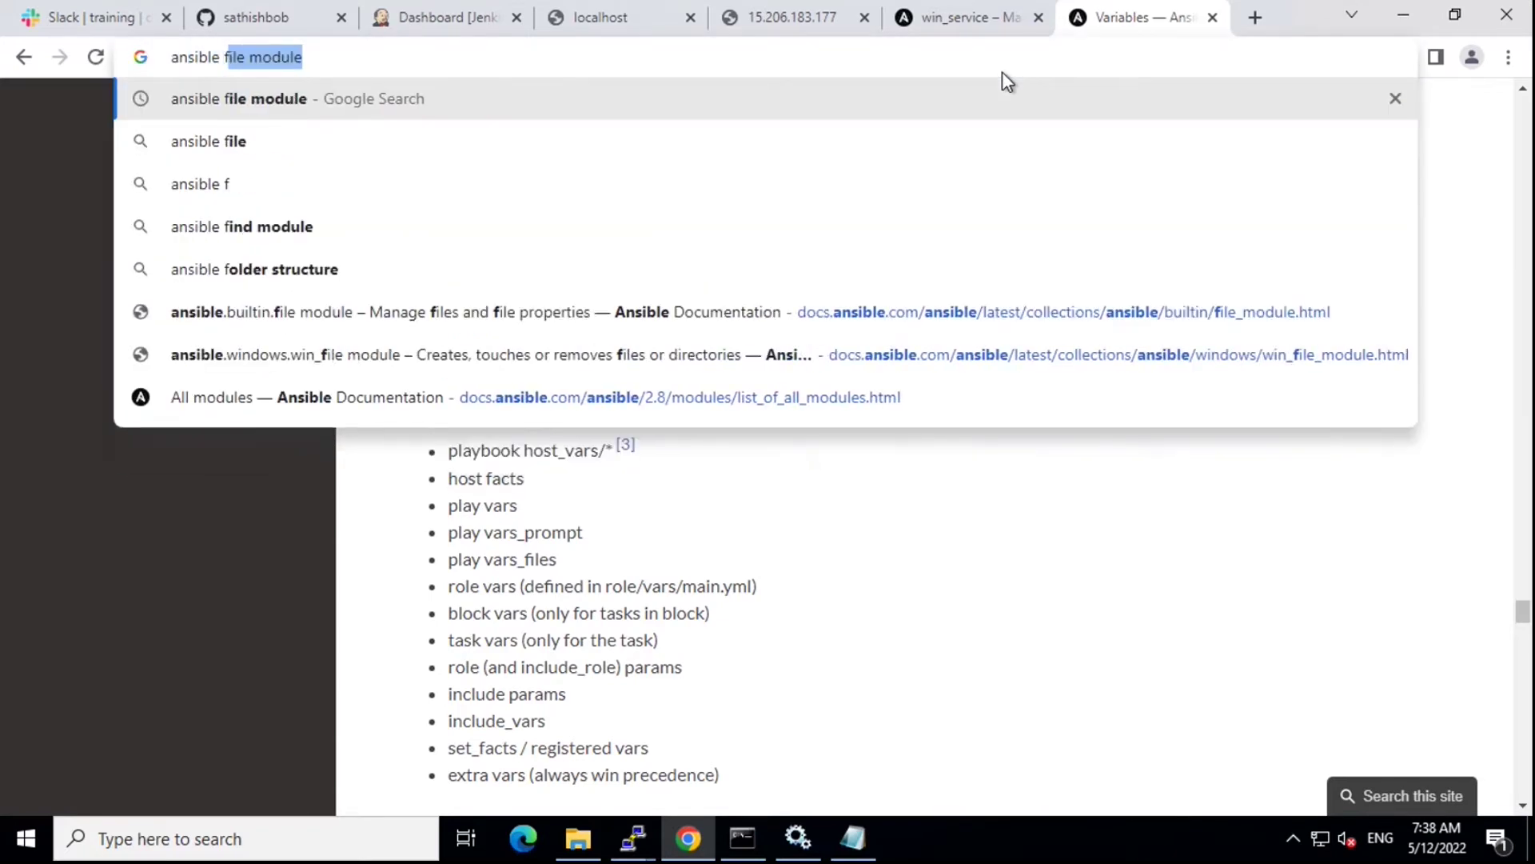
text(ile)
key(Return)
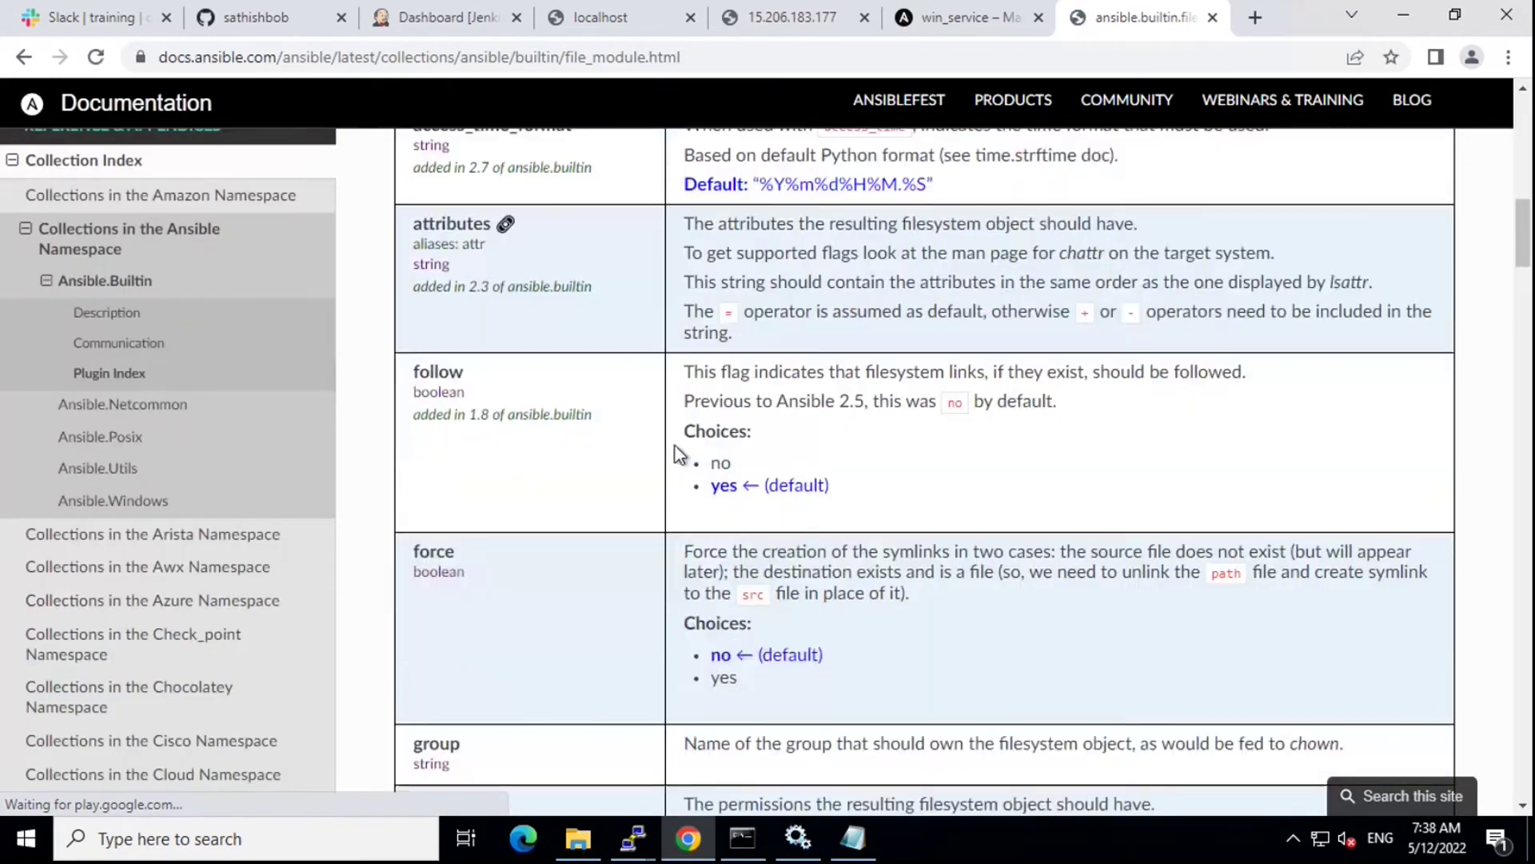
scroll(675, 454, down, 3)
scroll(674, 454, down, 3)
scroll(674, 454, down, 1)
scroll(674, 454, down, 2)
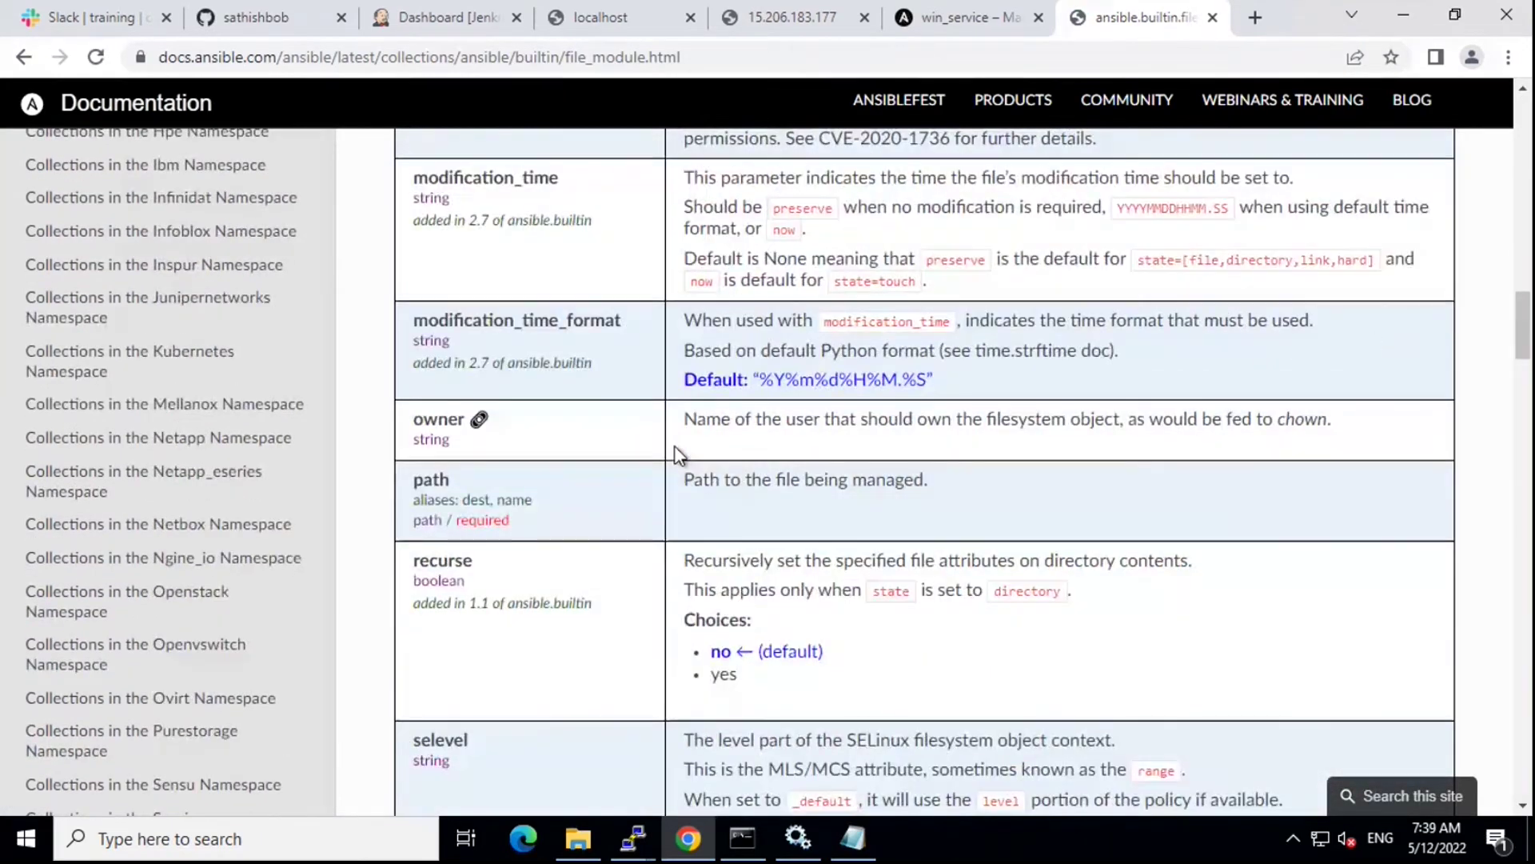
scroll(674, 453, down, 1)
scroll(674, 454, down, 1)
scroll(675, 453, down, 1)
scroll(675, 454, down, 2)
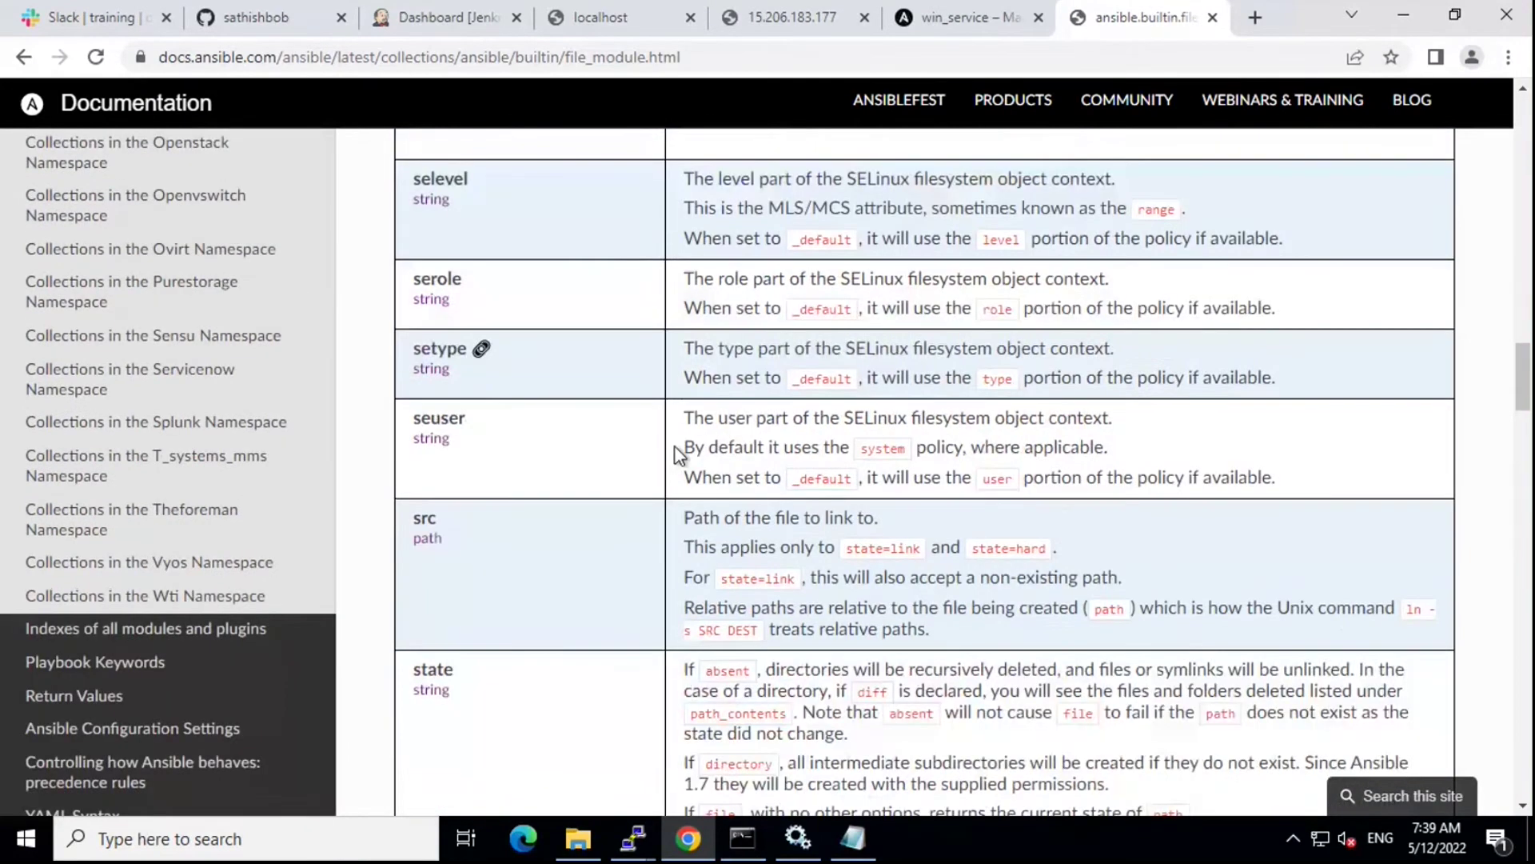
scroll(674, 455, down, 1)
scroll(675, 453, down, 2)
scroll(675, 453, down, 4)
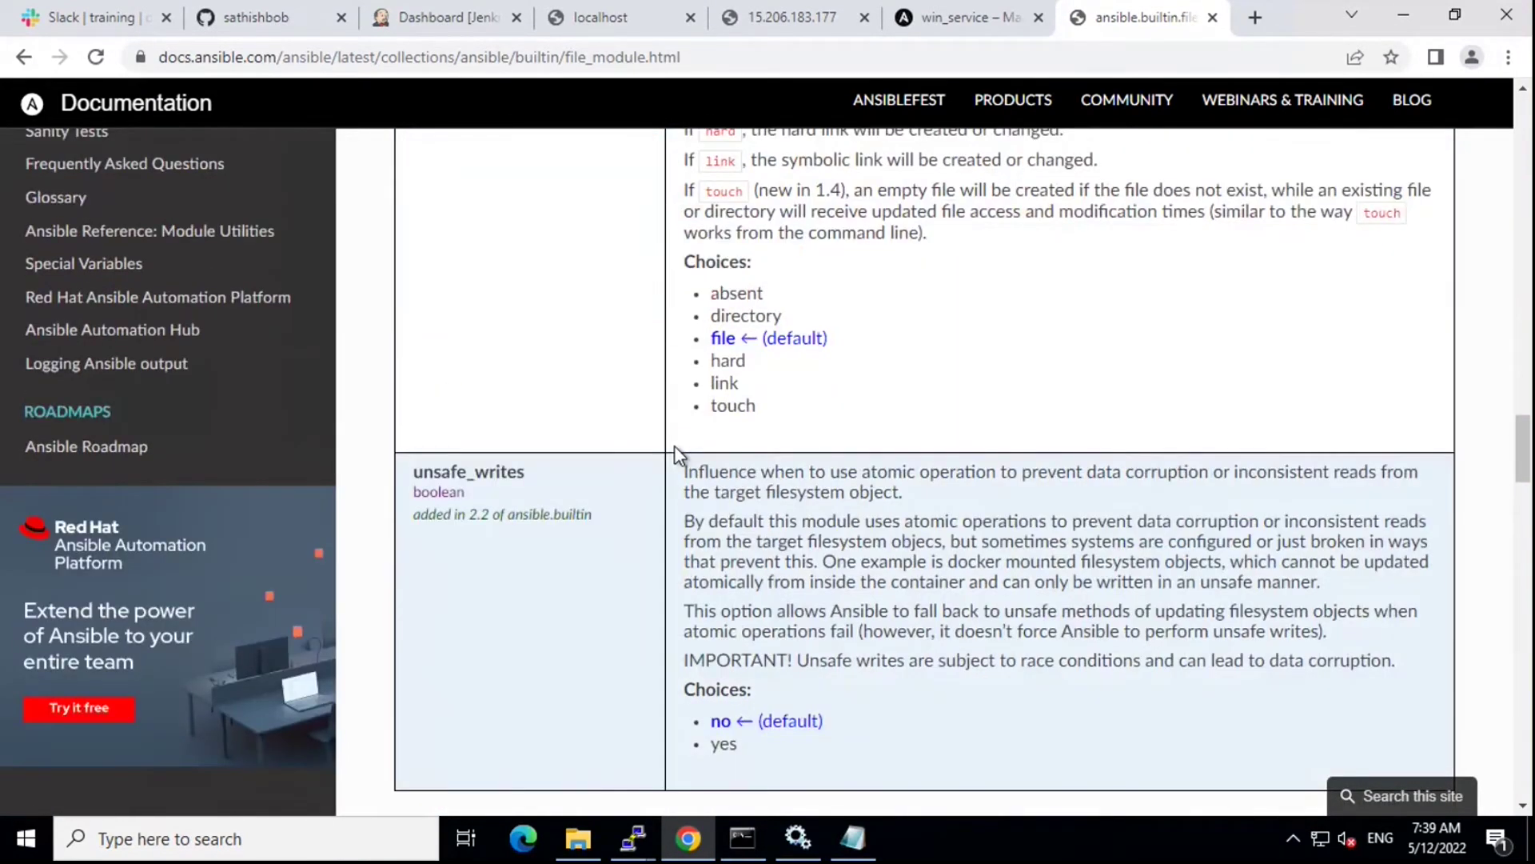
key(ctrl+f)
text(conten)
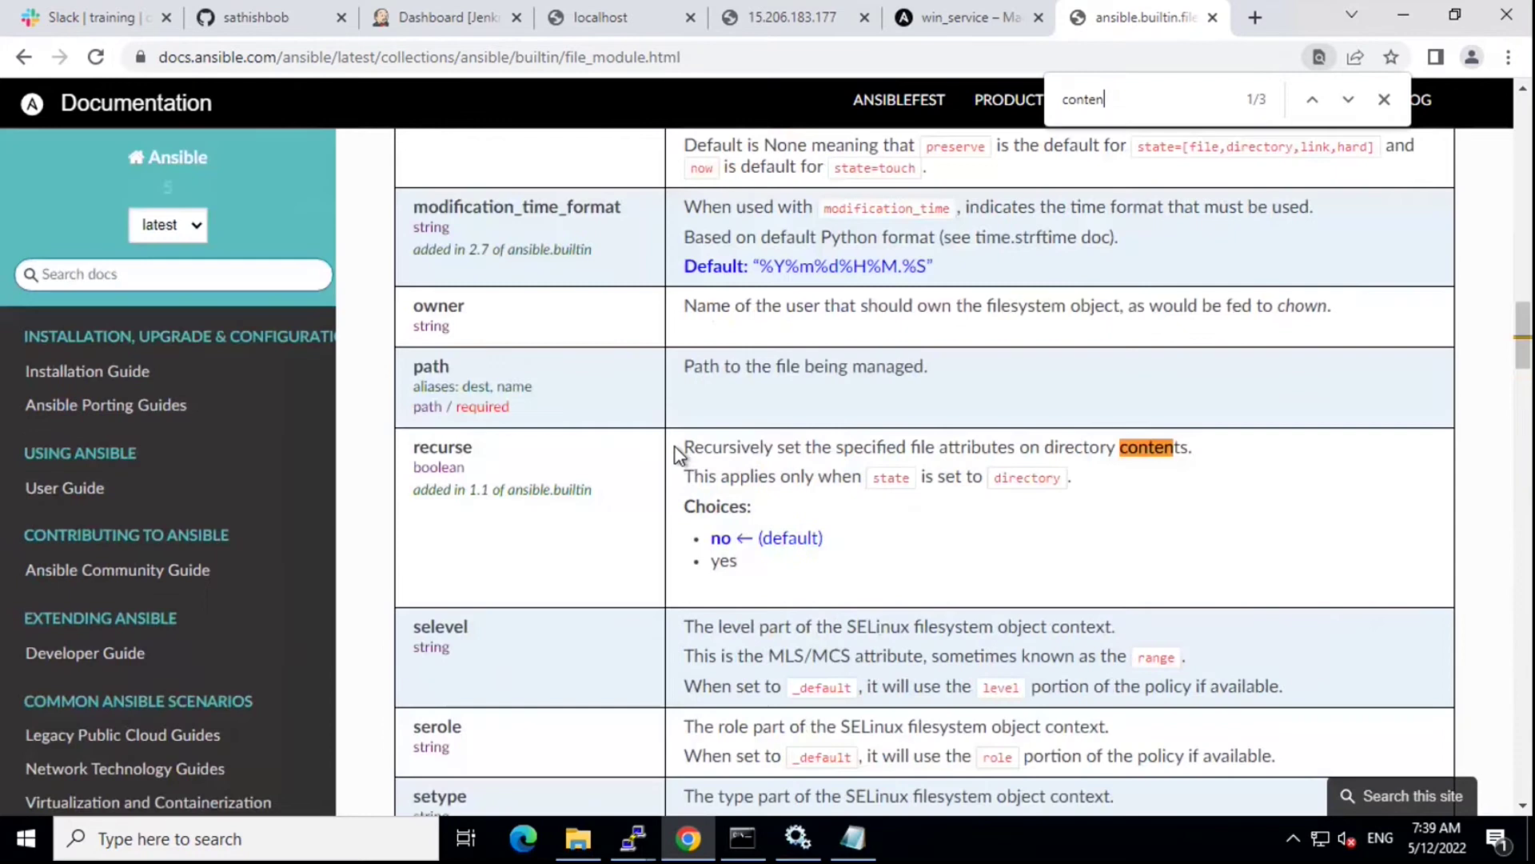
text(et)
key(BackSpace)
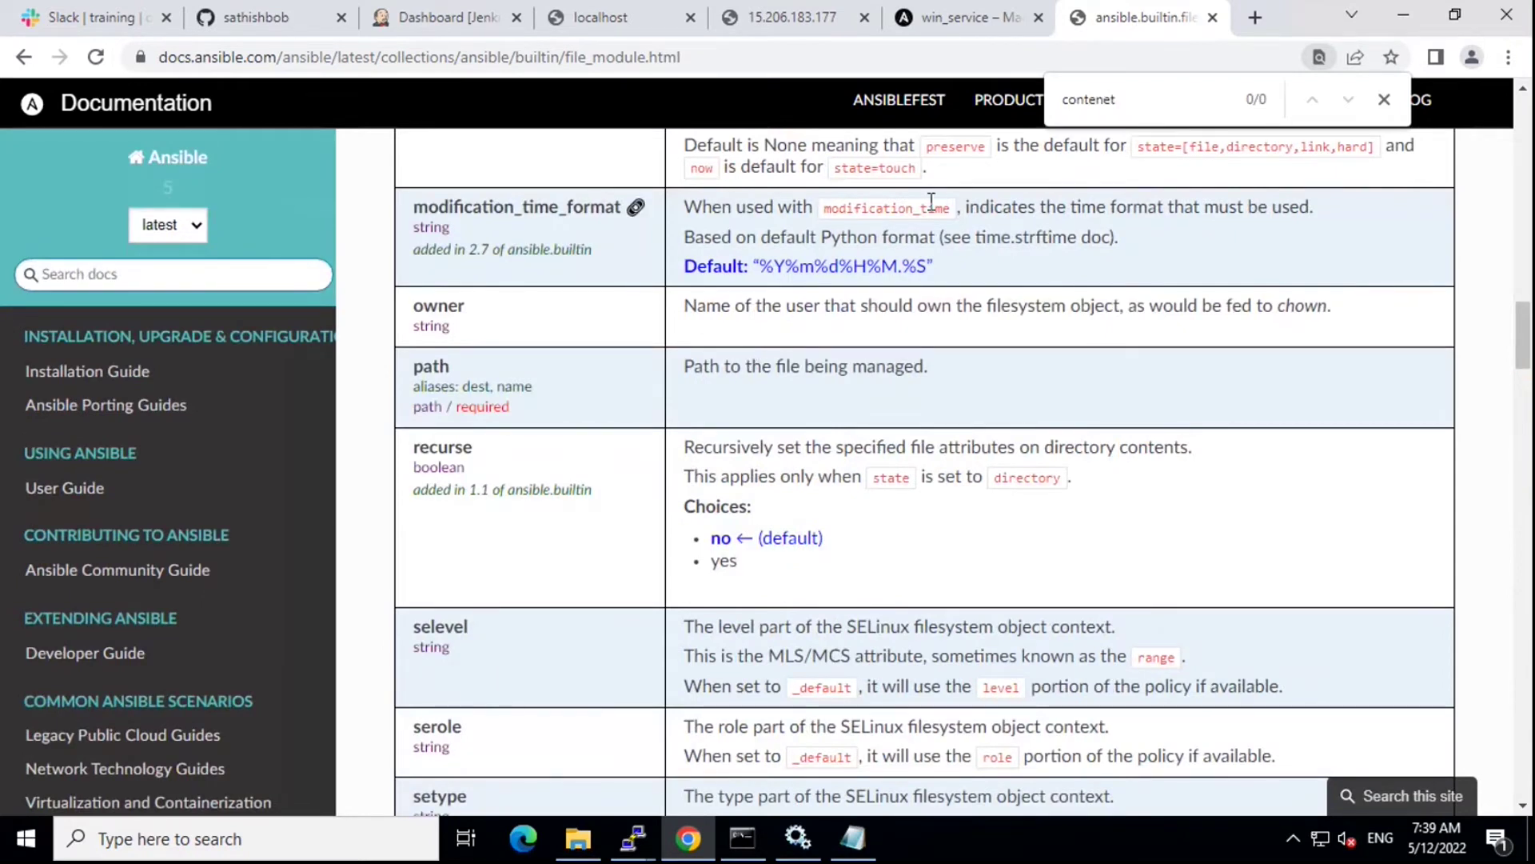
key(BackSpace)
key(BackSpace)
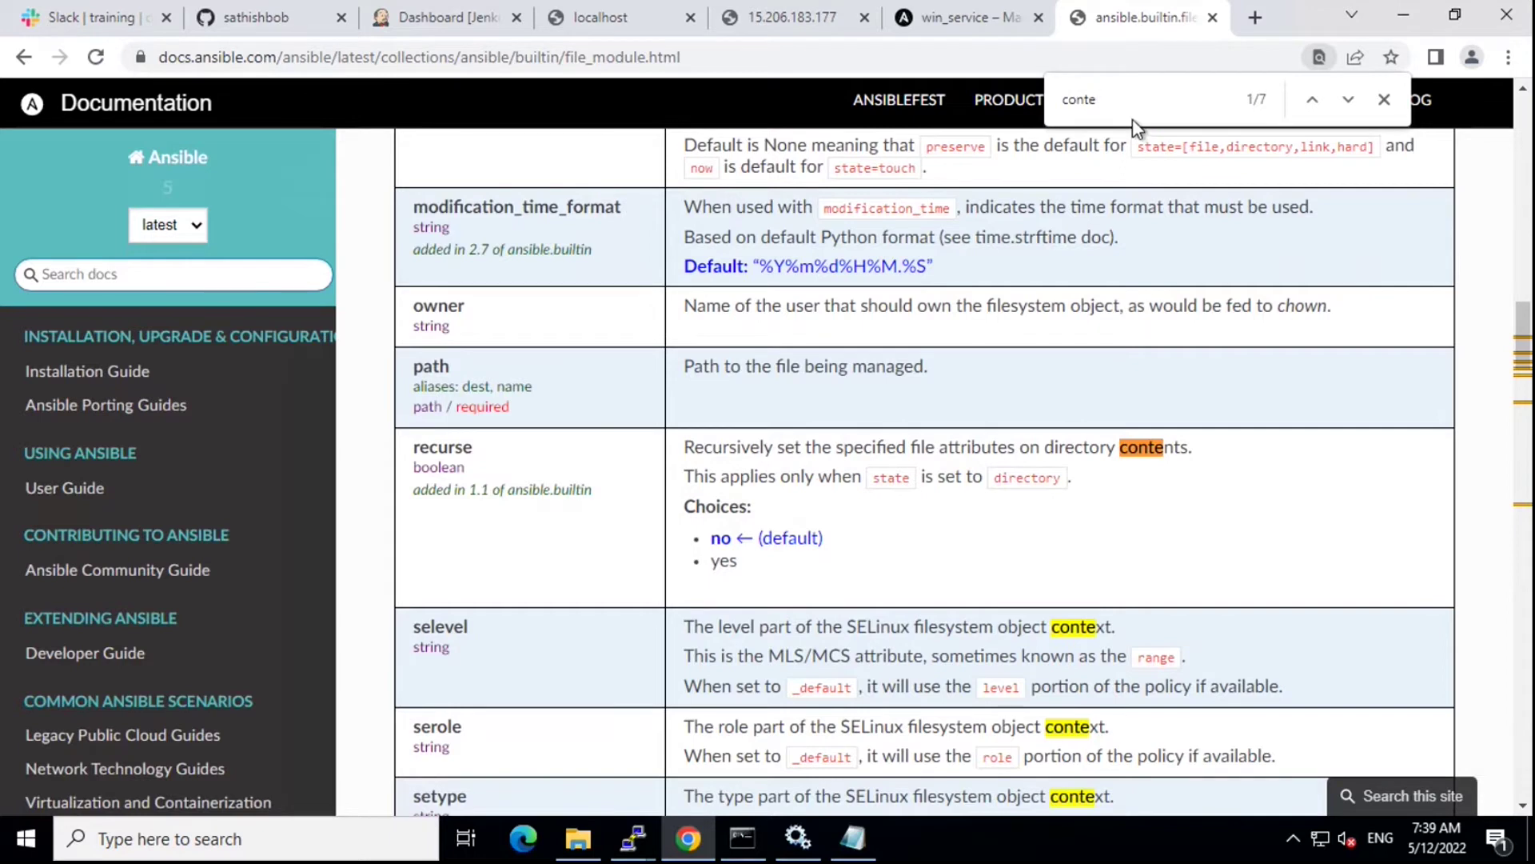
text(nt)
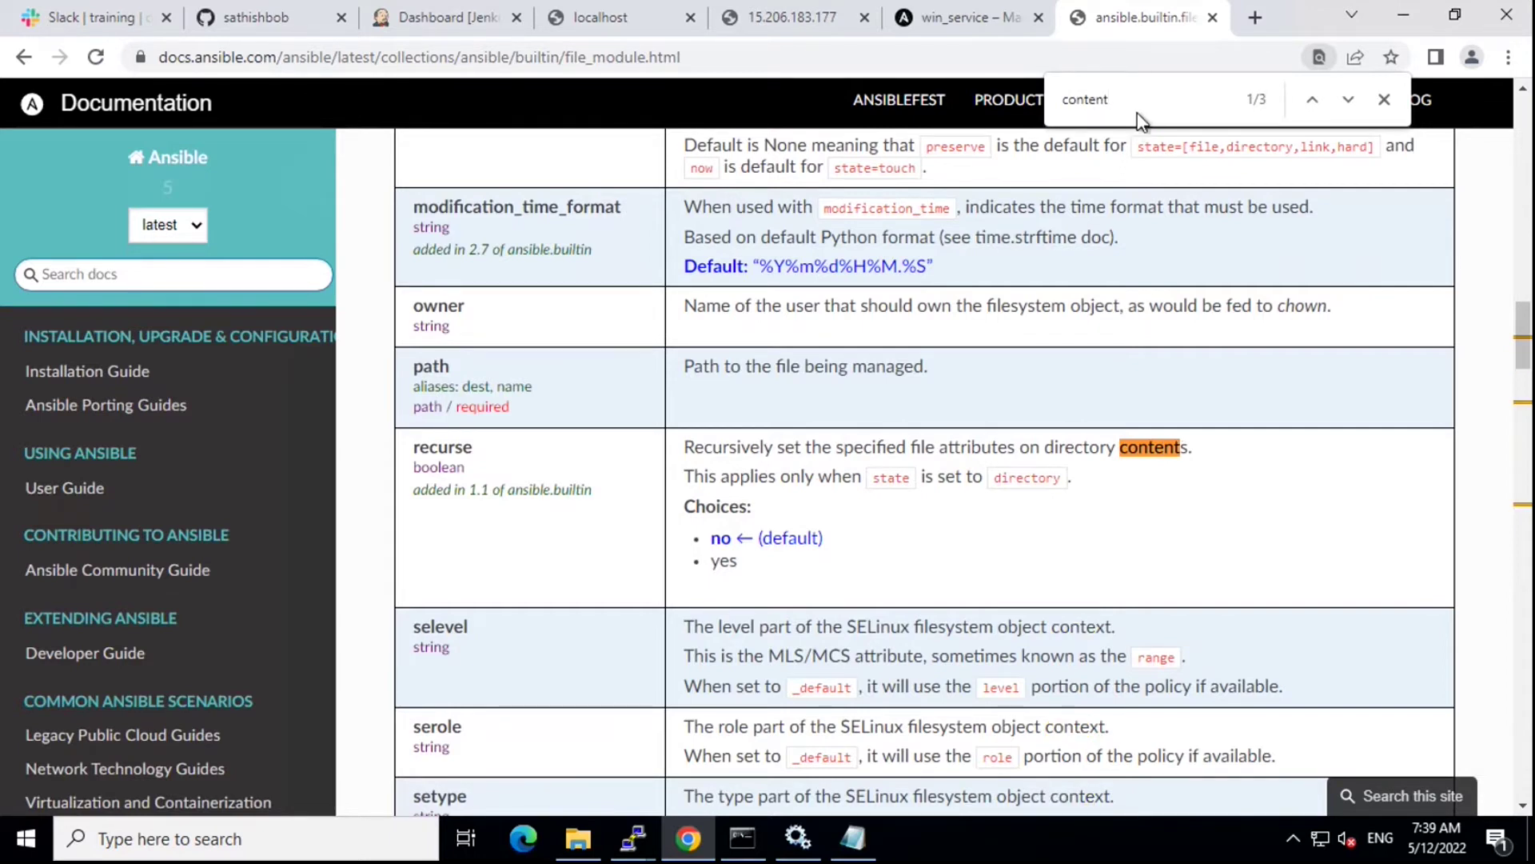
click(1346, 101)
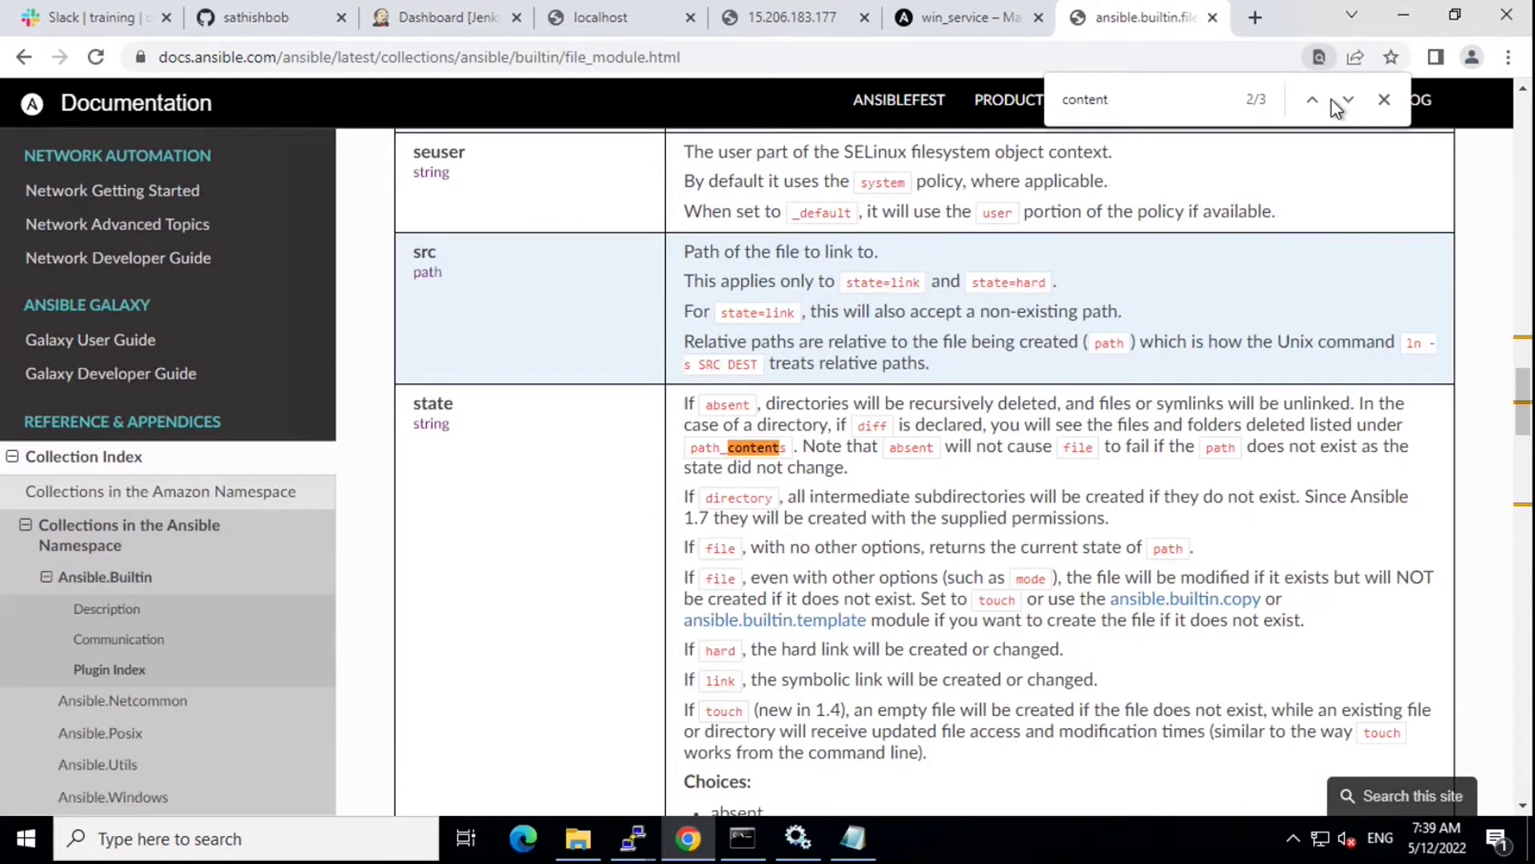
click(1349, 101)
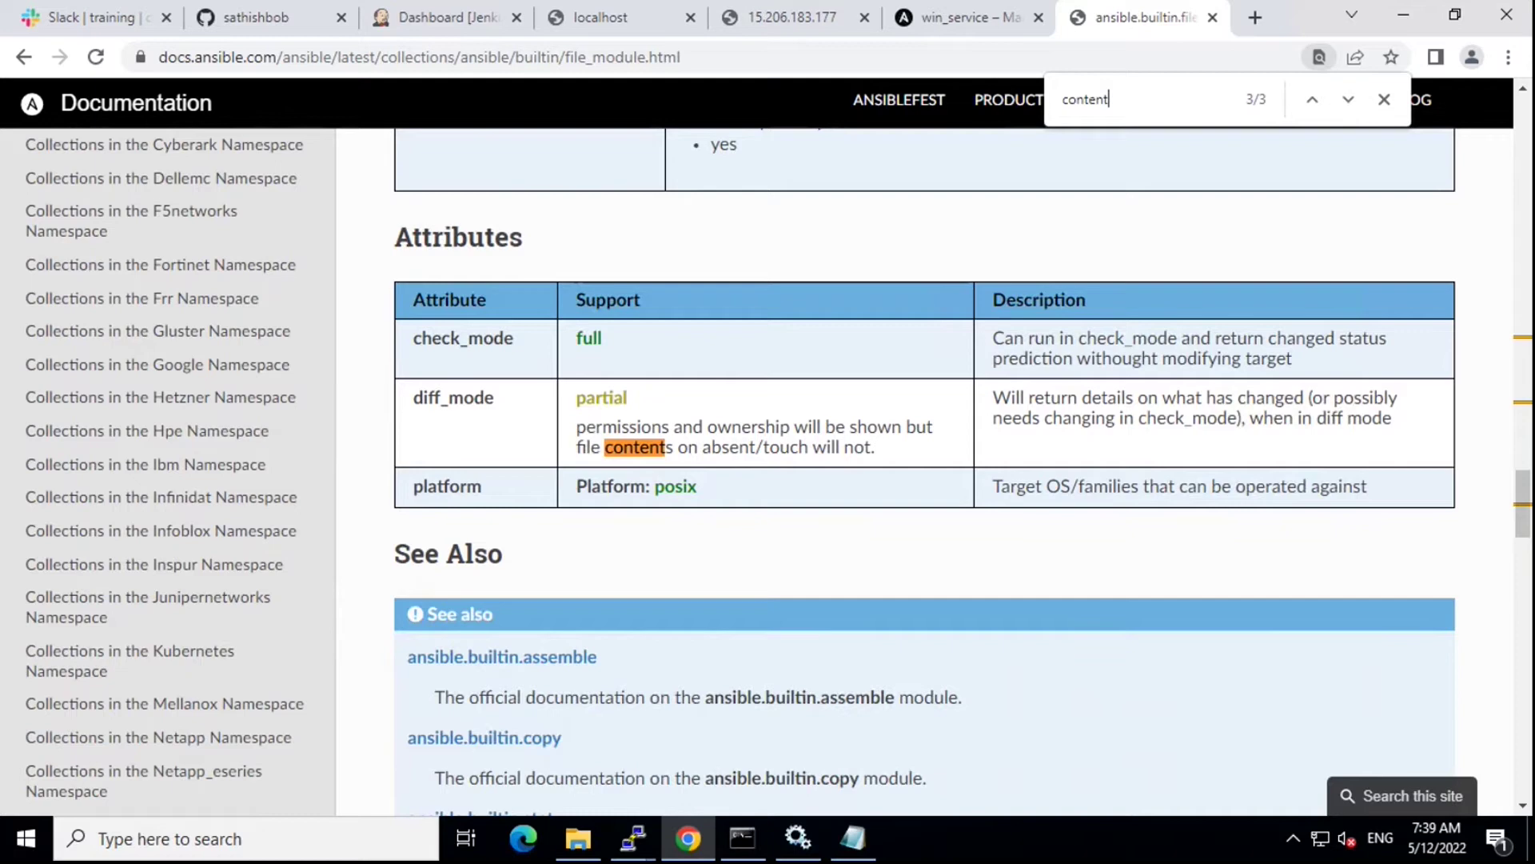
Step: Change the search to 'ansible copy module' and open the copy module documentation
click(22, 57)
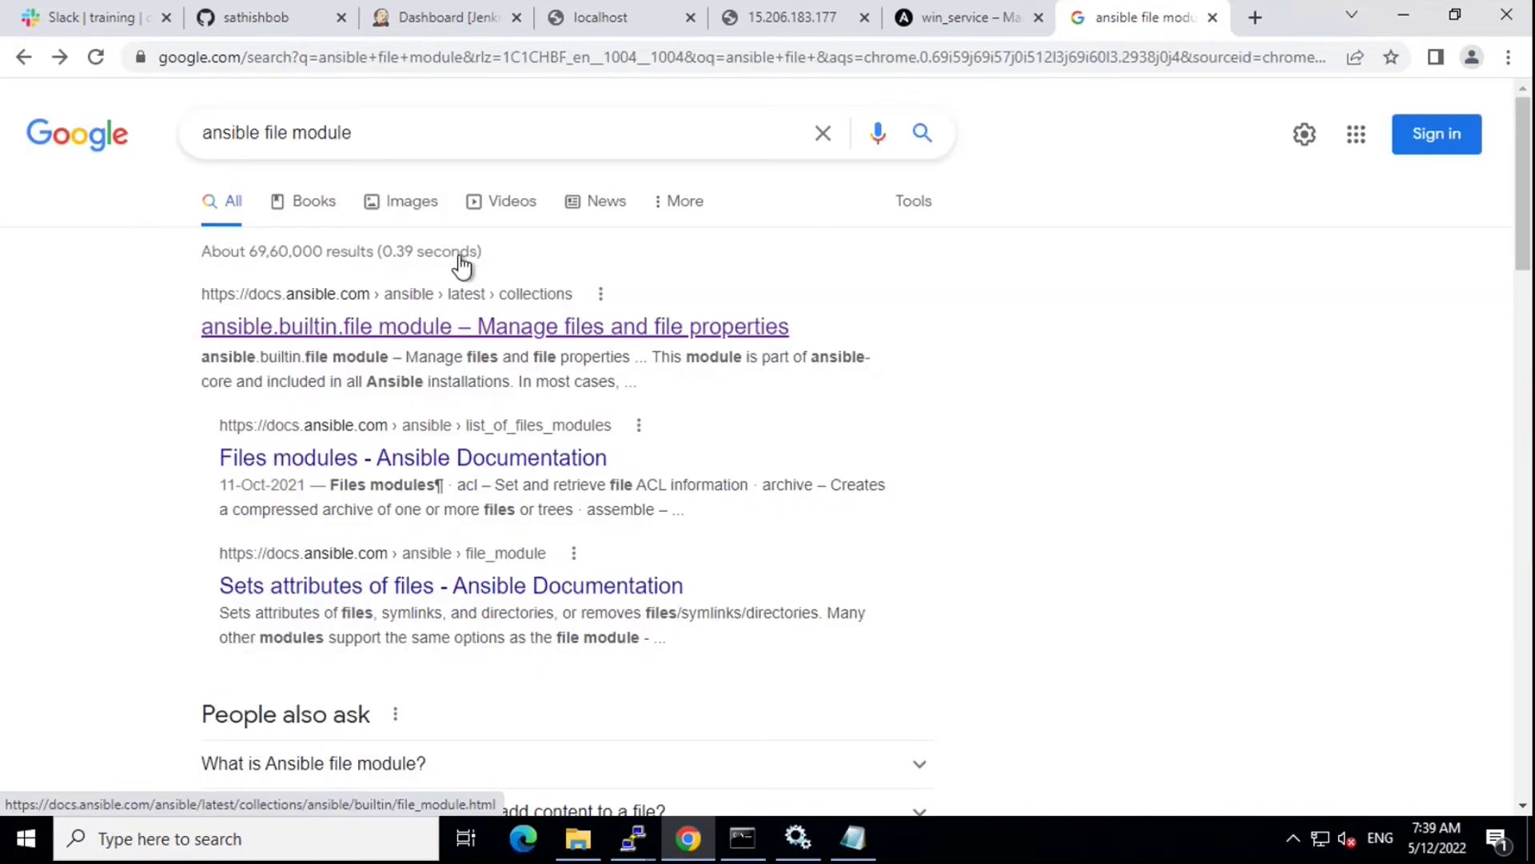
double_click(274, 134)
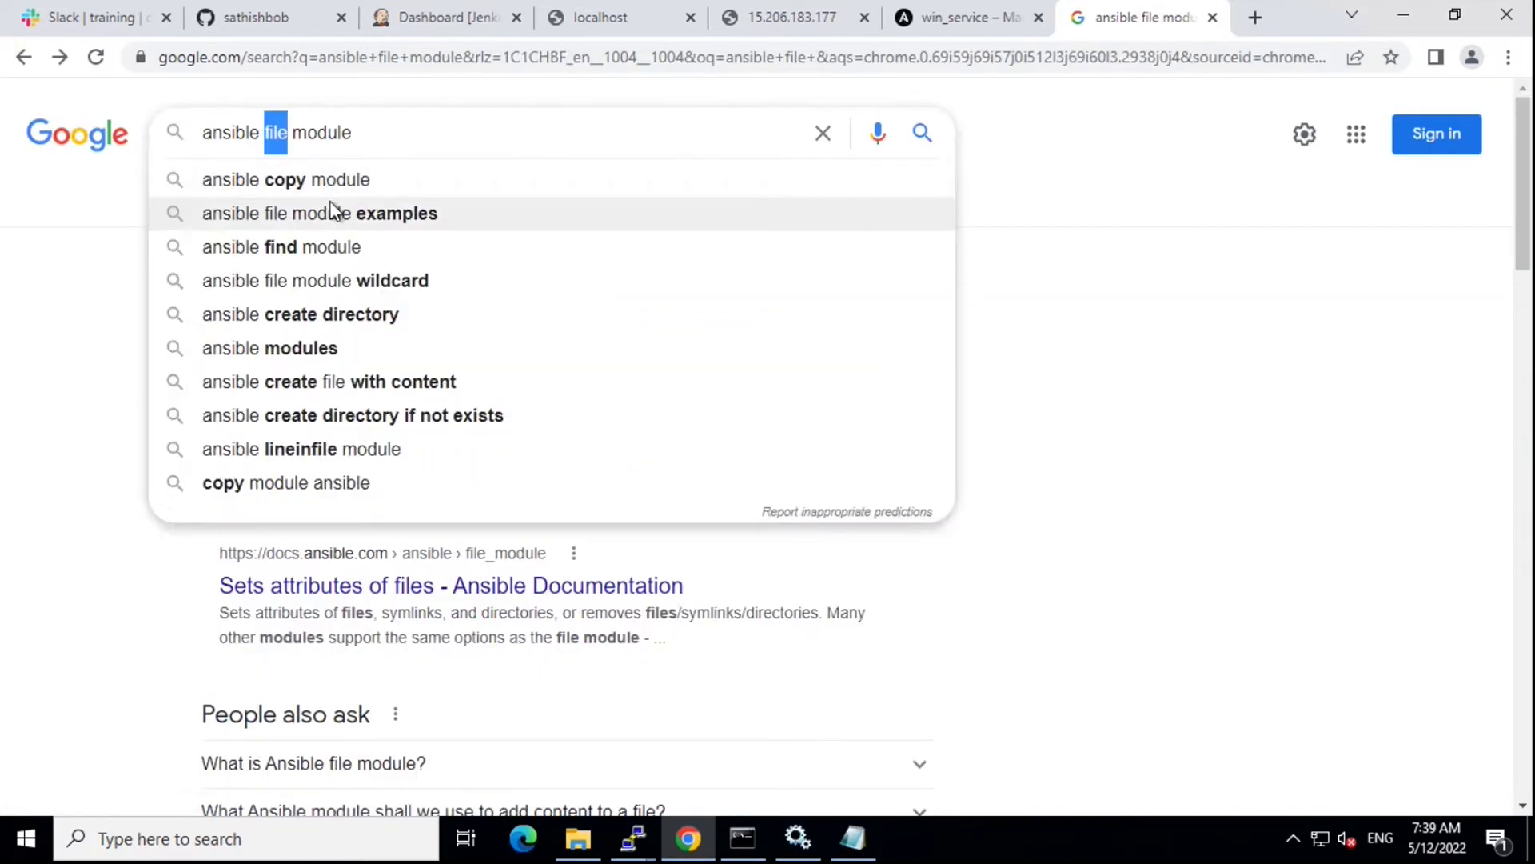
key(BackSpace)
text(copy)
key(Return)
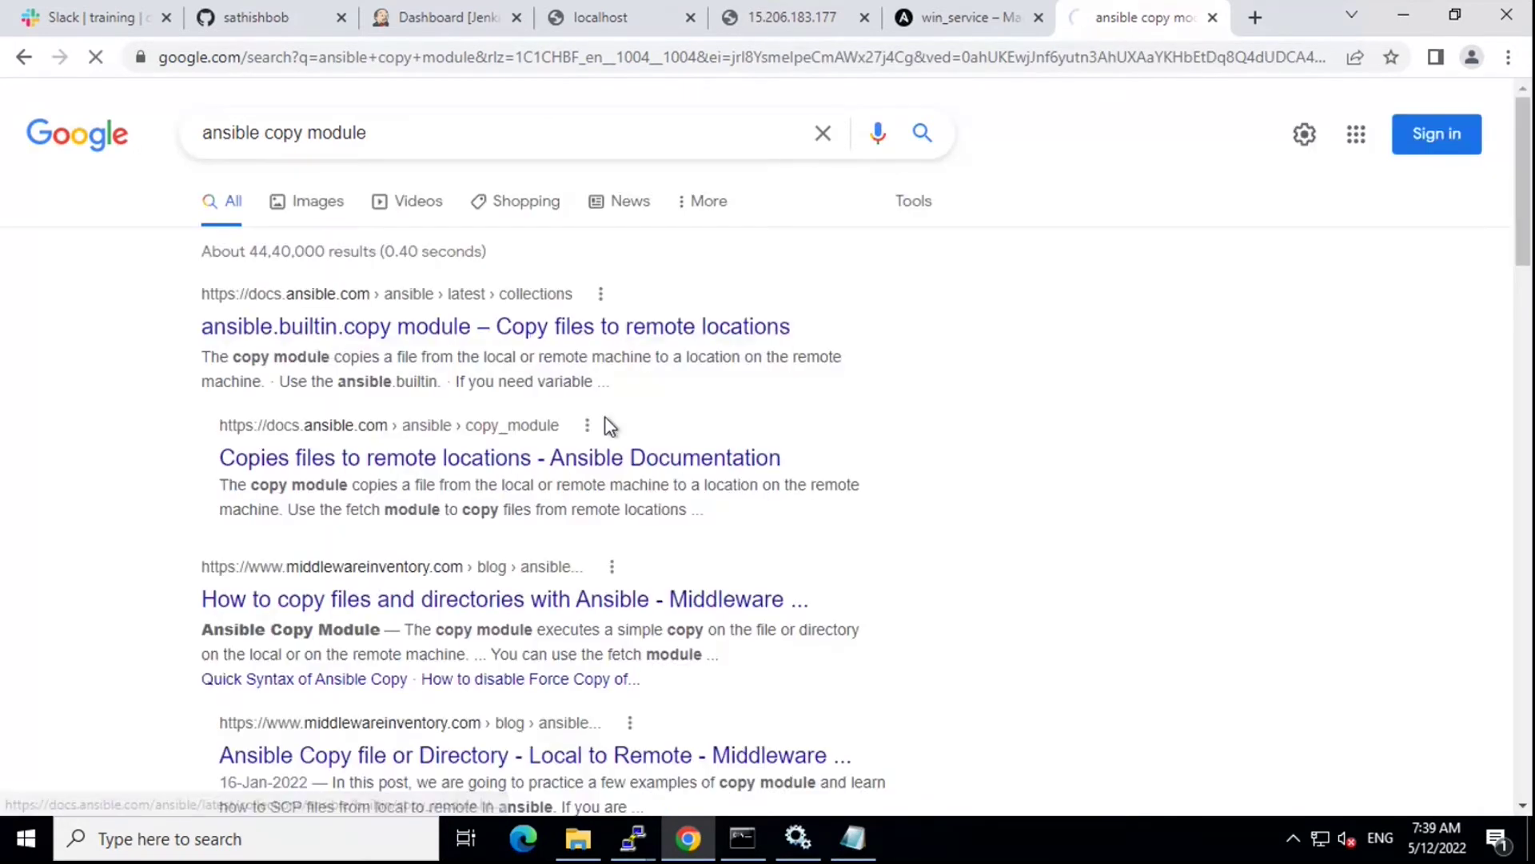
click(607, 426)
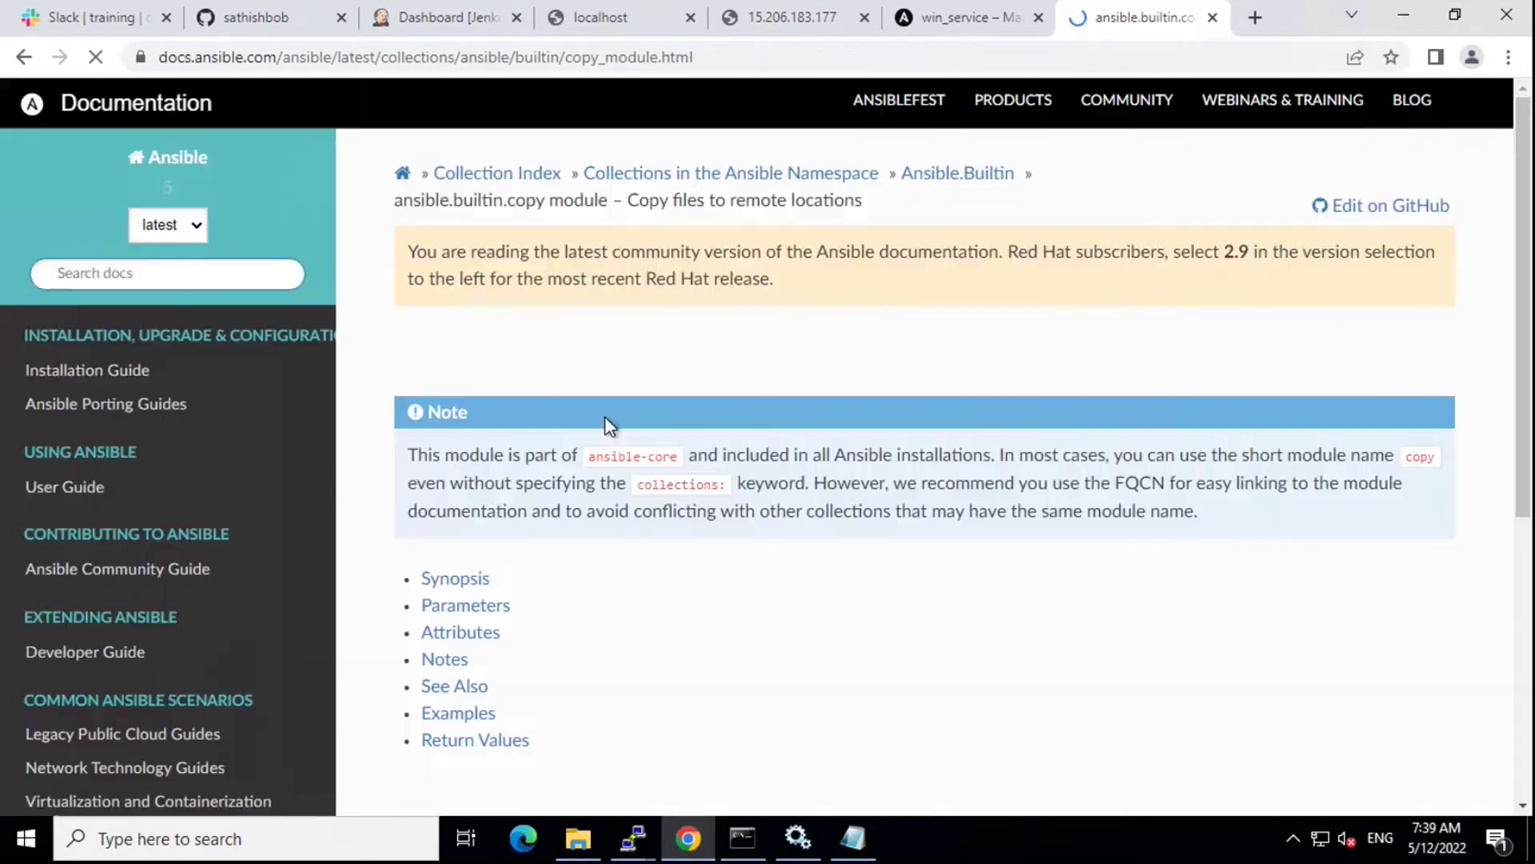
scroll(613, 420, down, 8)
scroll(616, 426, down, 1)
scroll(615, 426, down, 1)
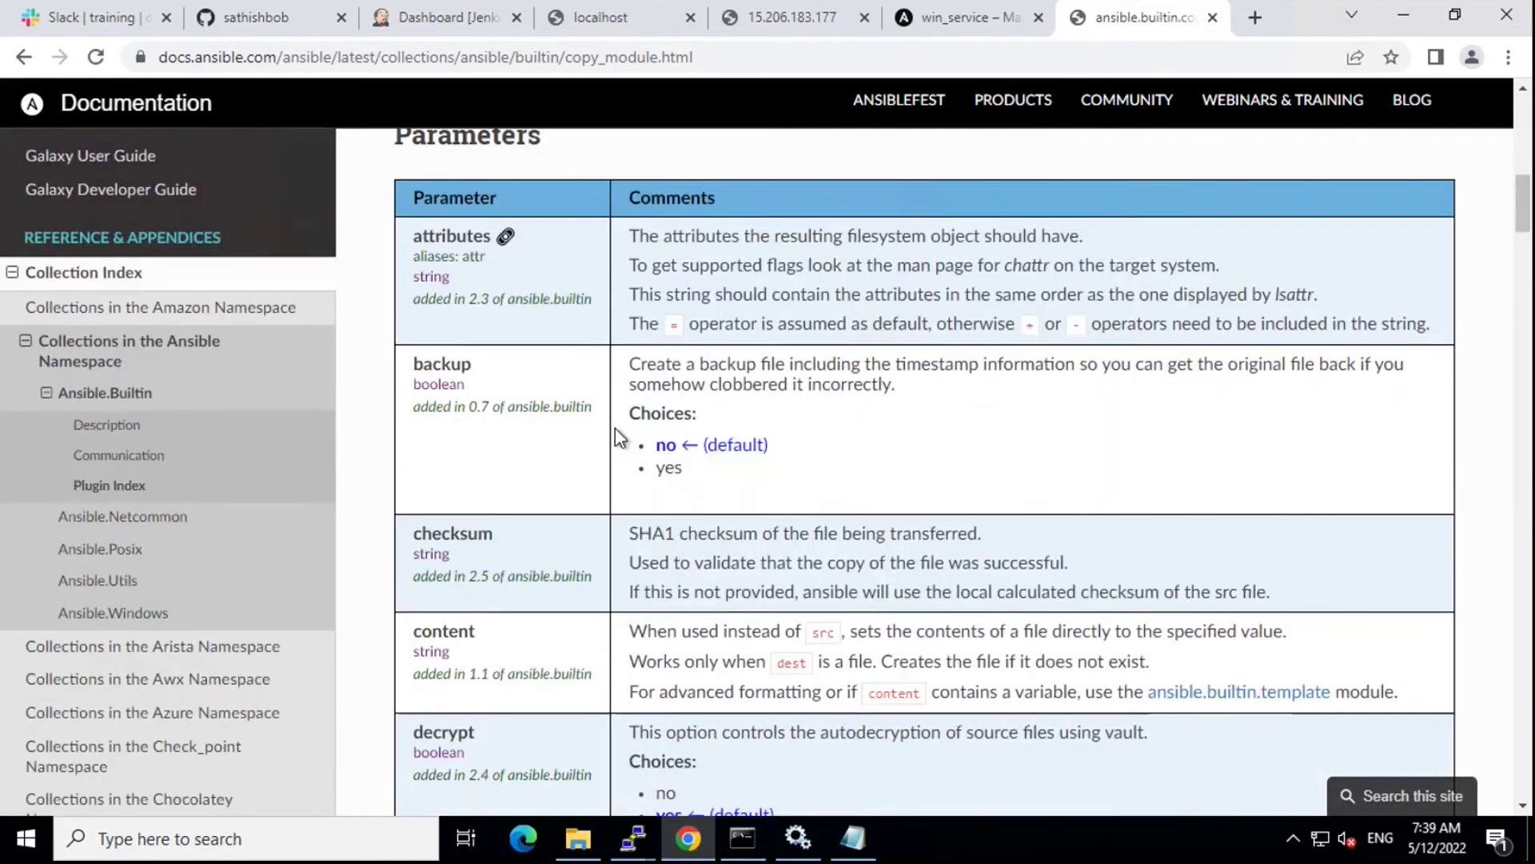
scroll(616, 428, down, 2)
Step: Back in the terminal, add the copy line with content "This file contains sensitive information"
double_click(439, 406)
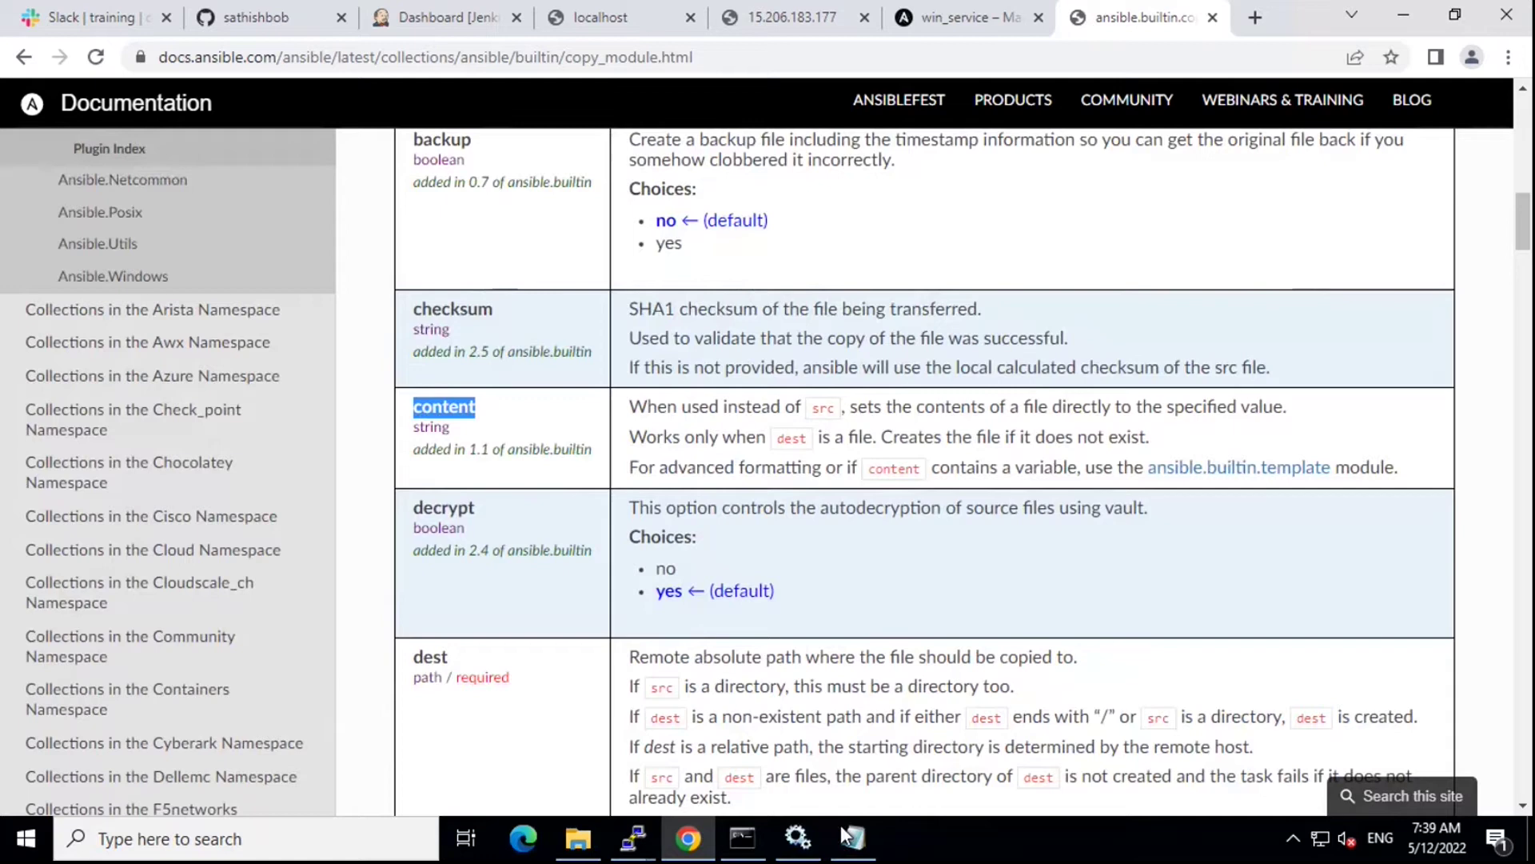
click(632, 838)
click(511, 733)
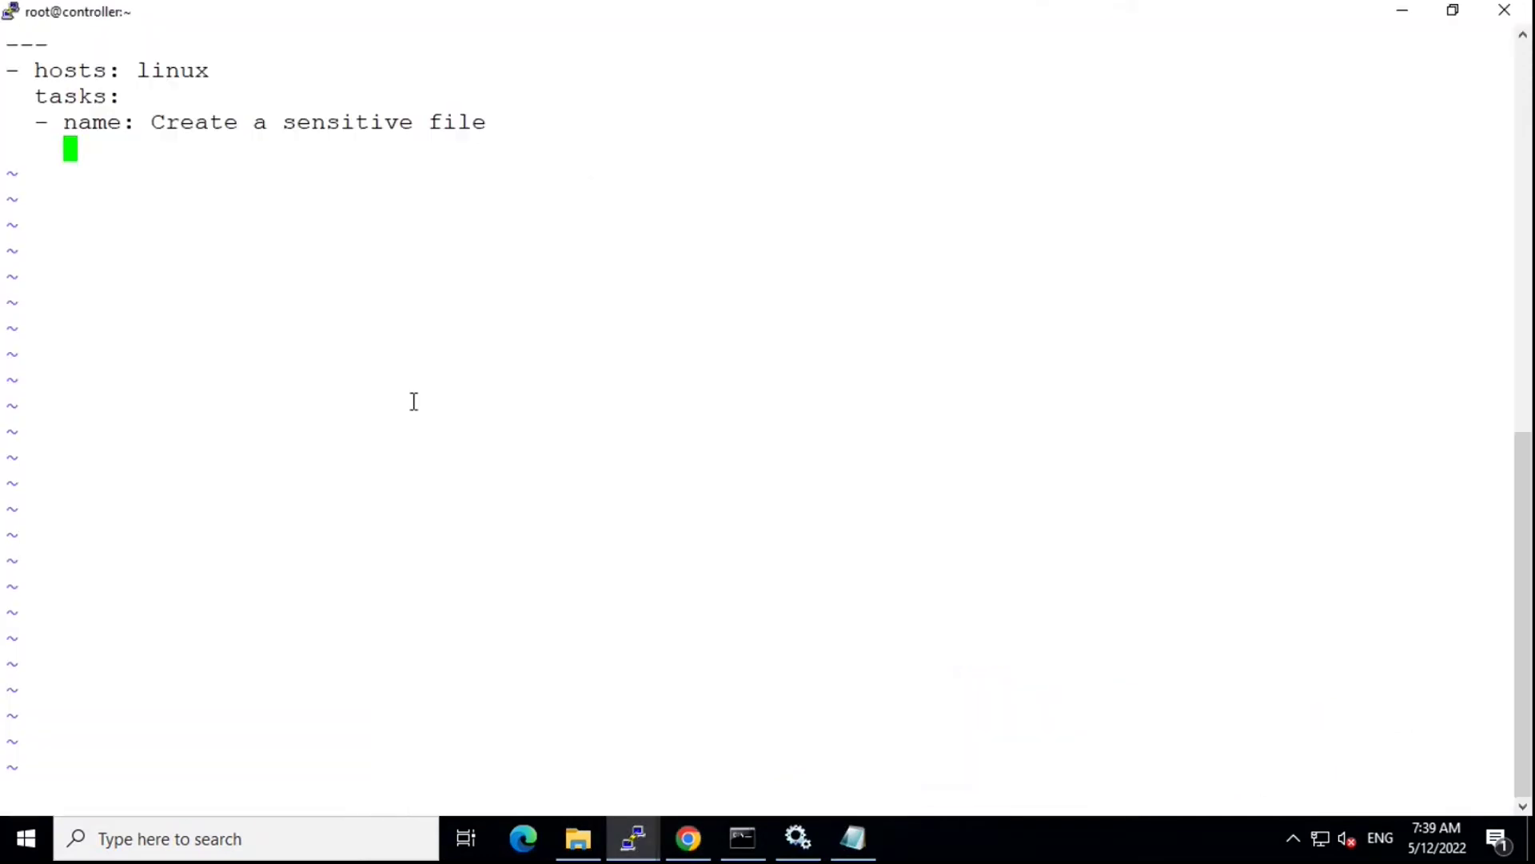
text(co)
text(py)
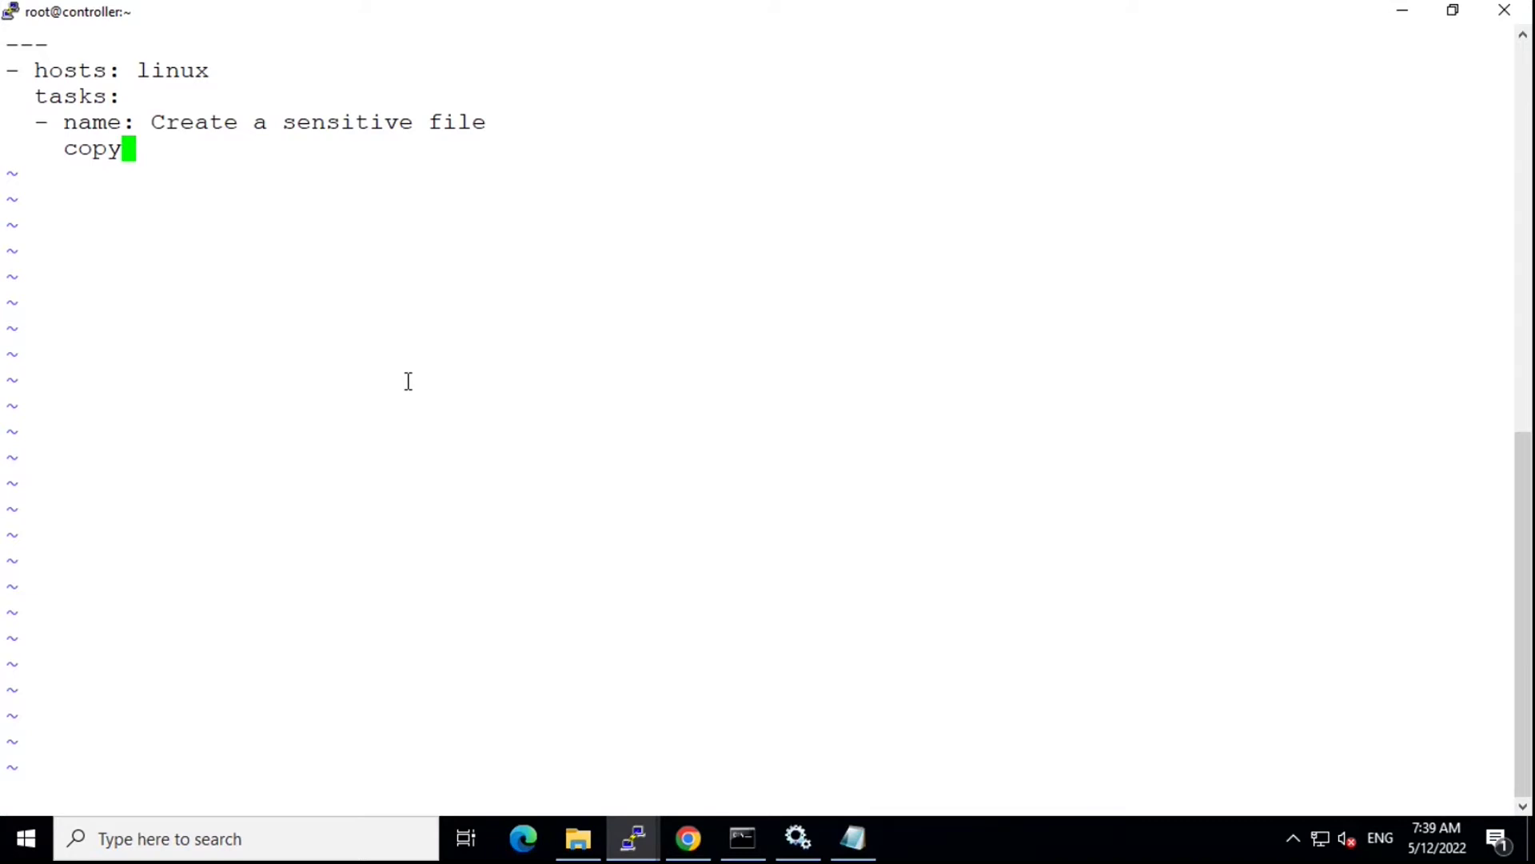
text(:)
key(Return)
text(co)
text(ntent)
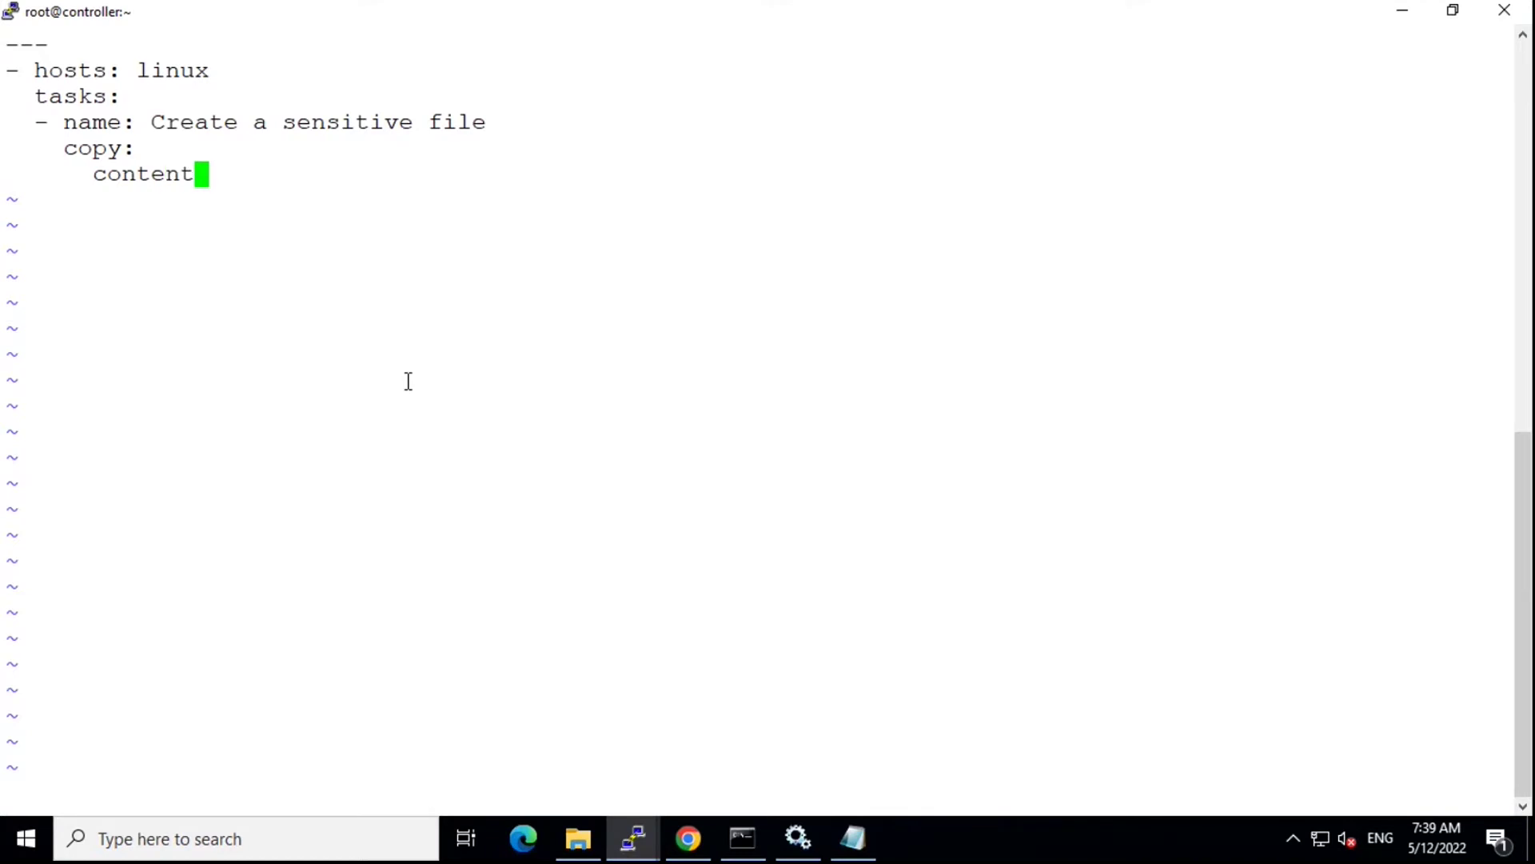
text(: )
text(")
text(This file)
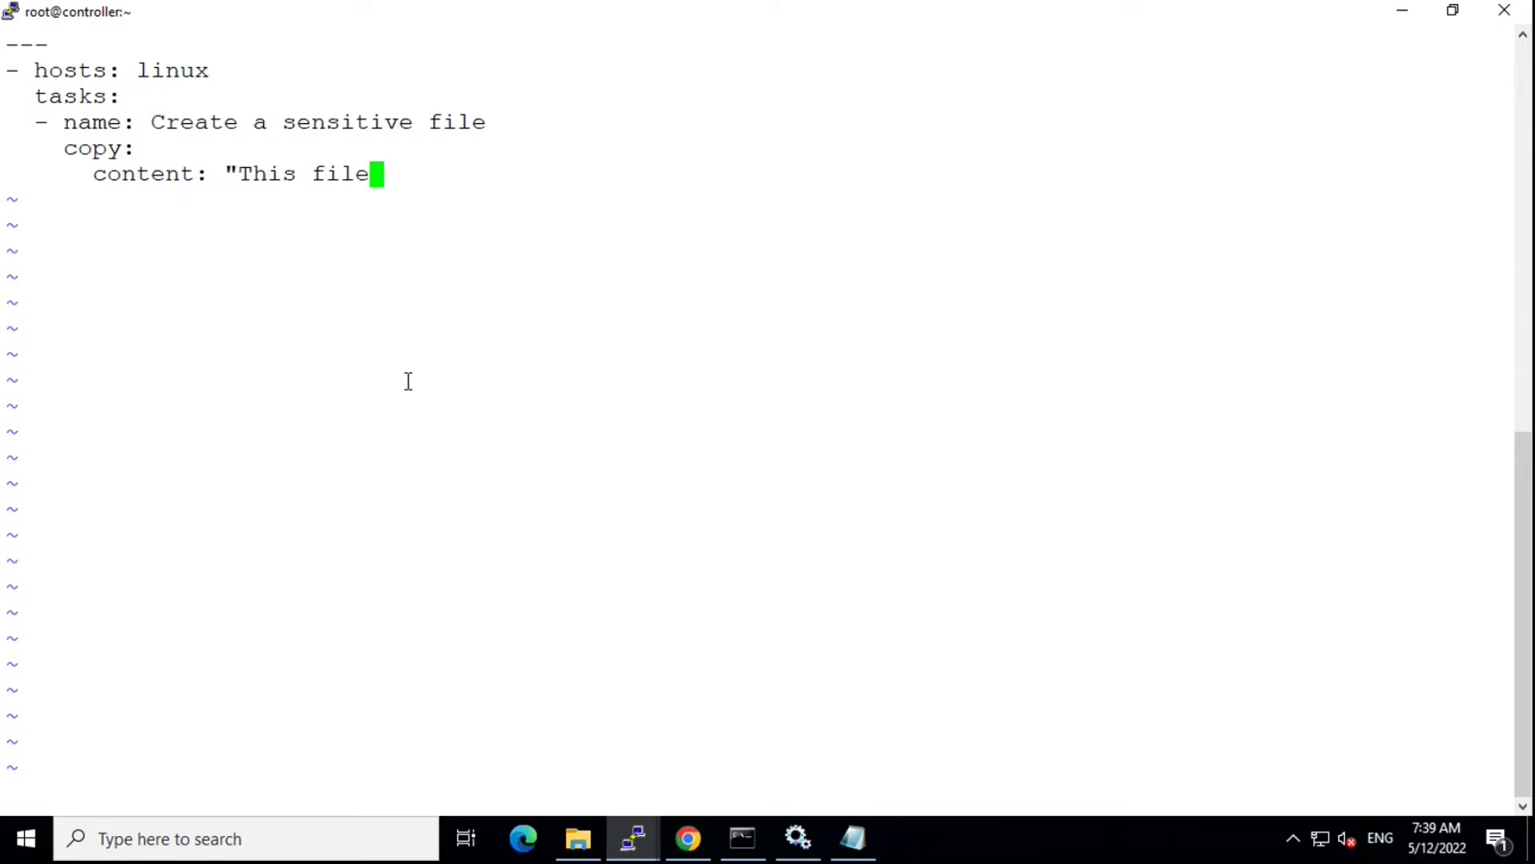
text( conta)
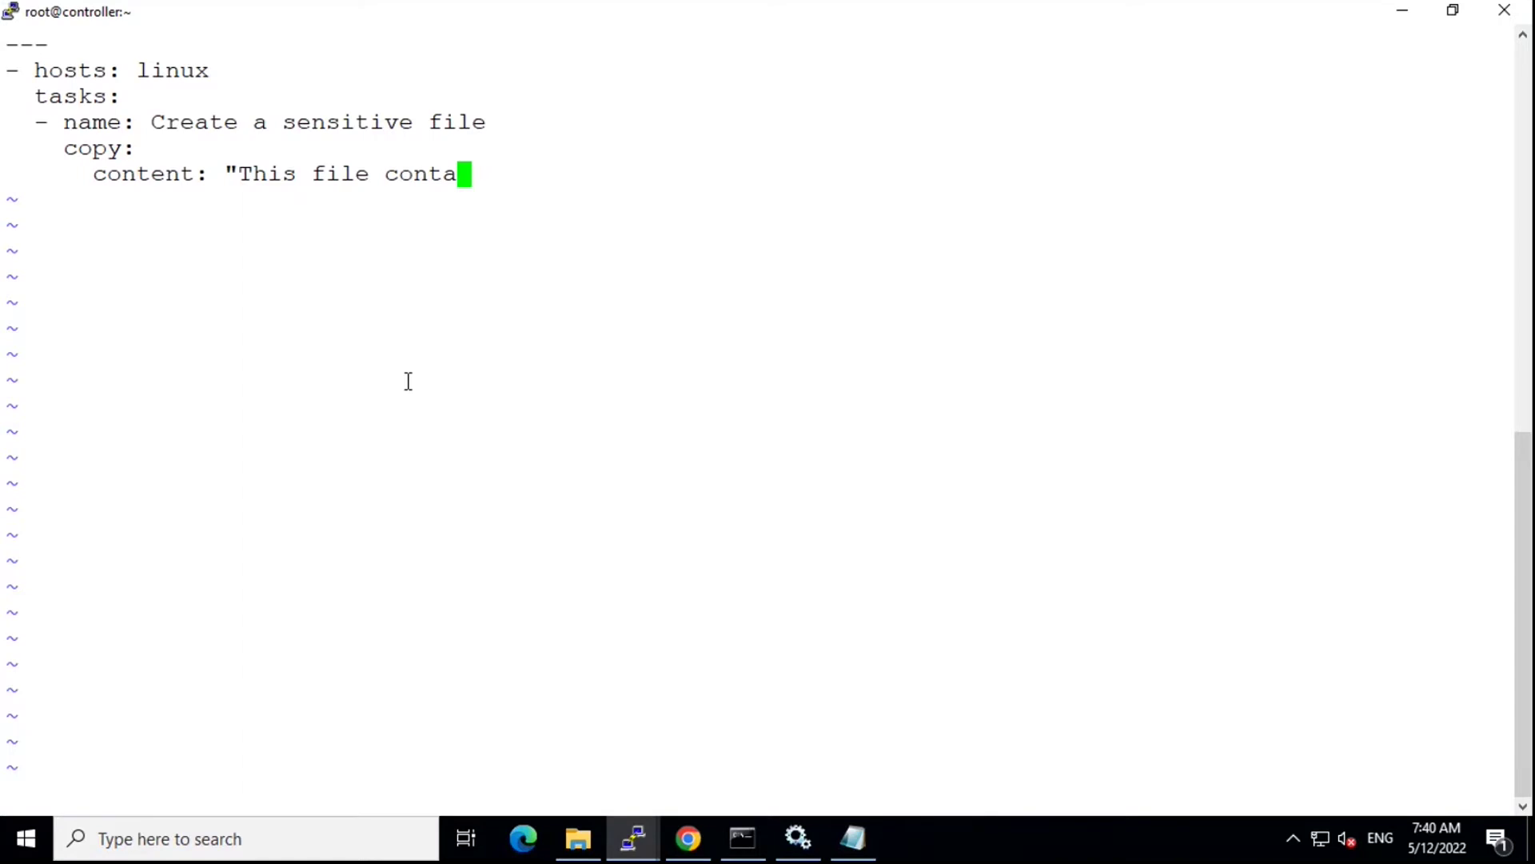
text(ines)
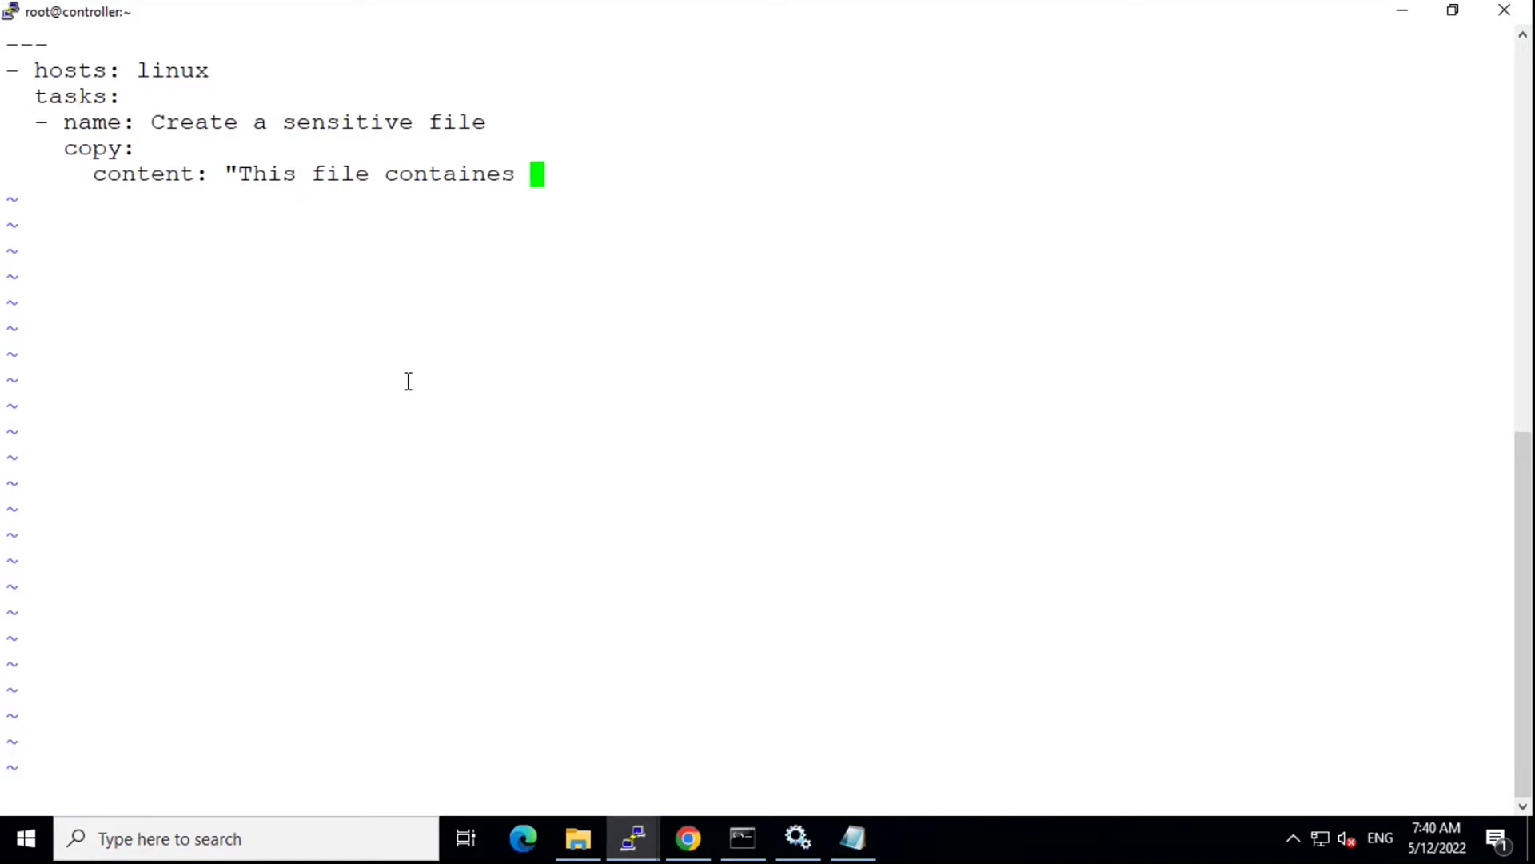
key(BackSpace)
key(BackSpace)
key(BackSpace)
text(s sen)
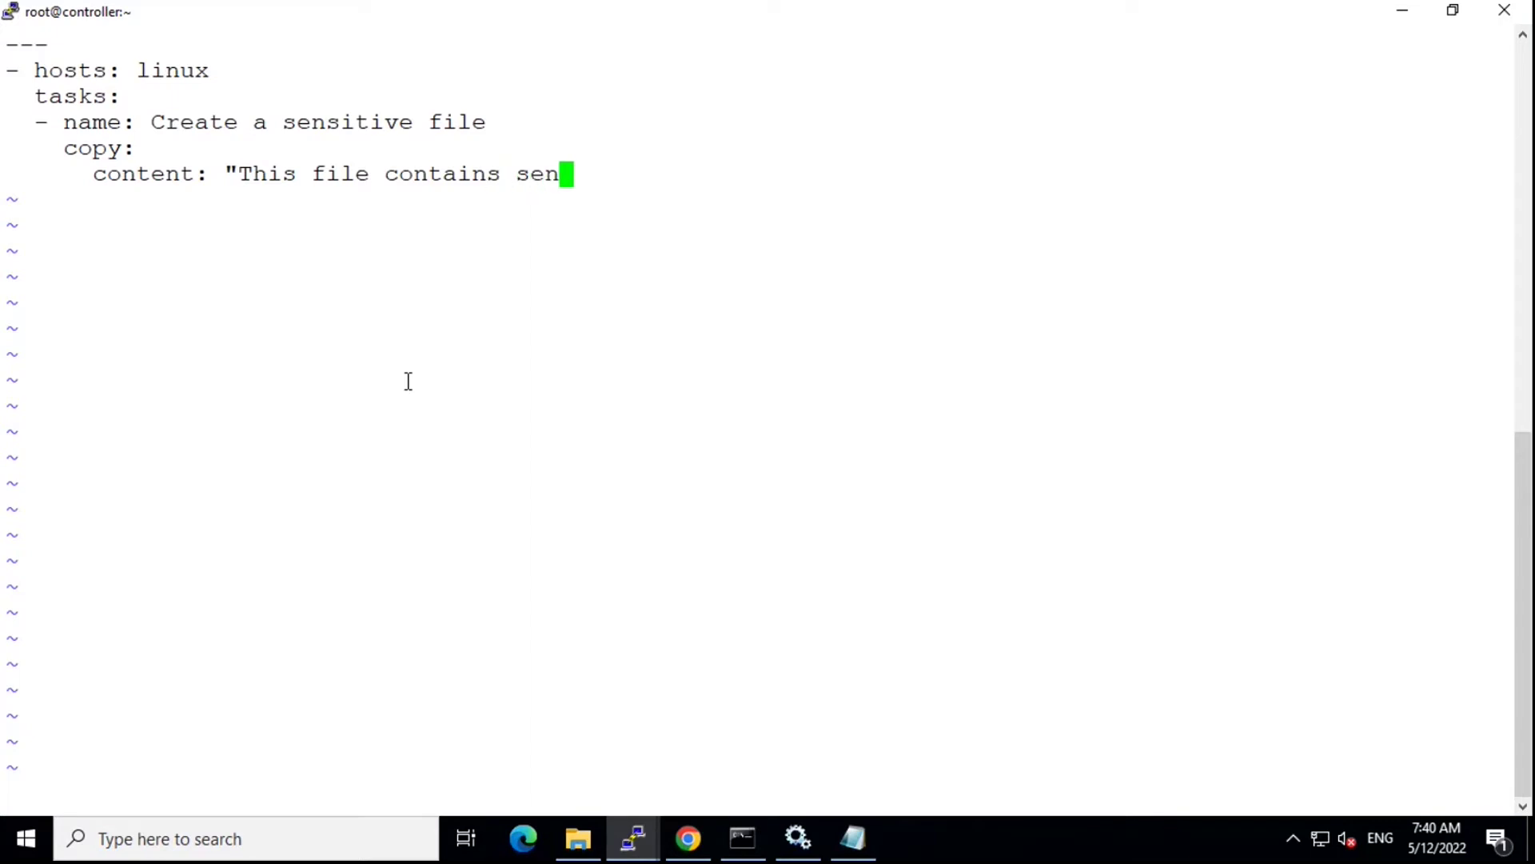
text(sitive i)
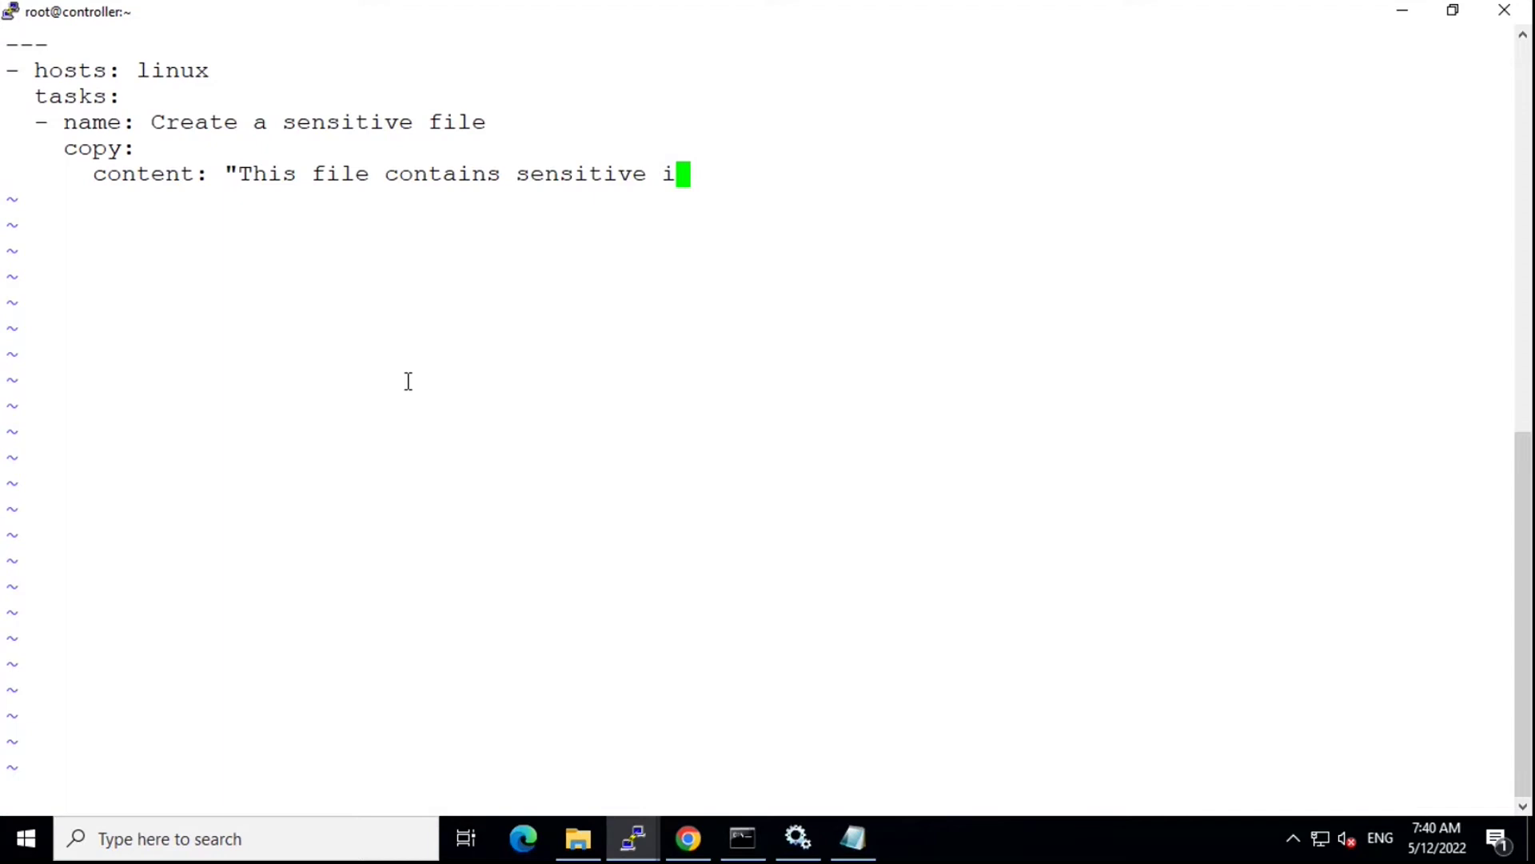
text(nformation)
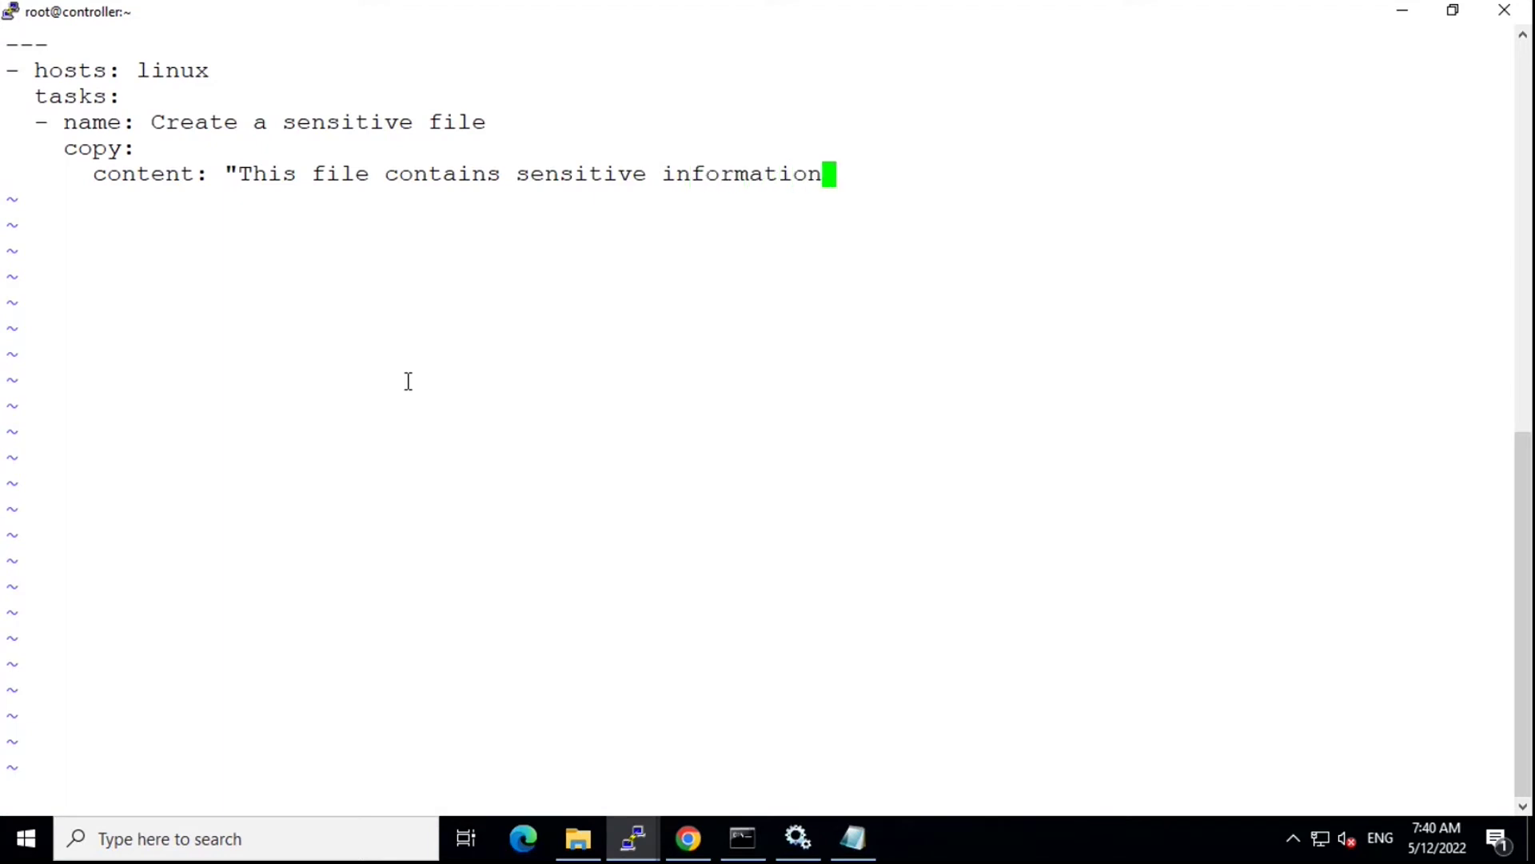
text(")
key(Return)
text(d)
text(est: )
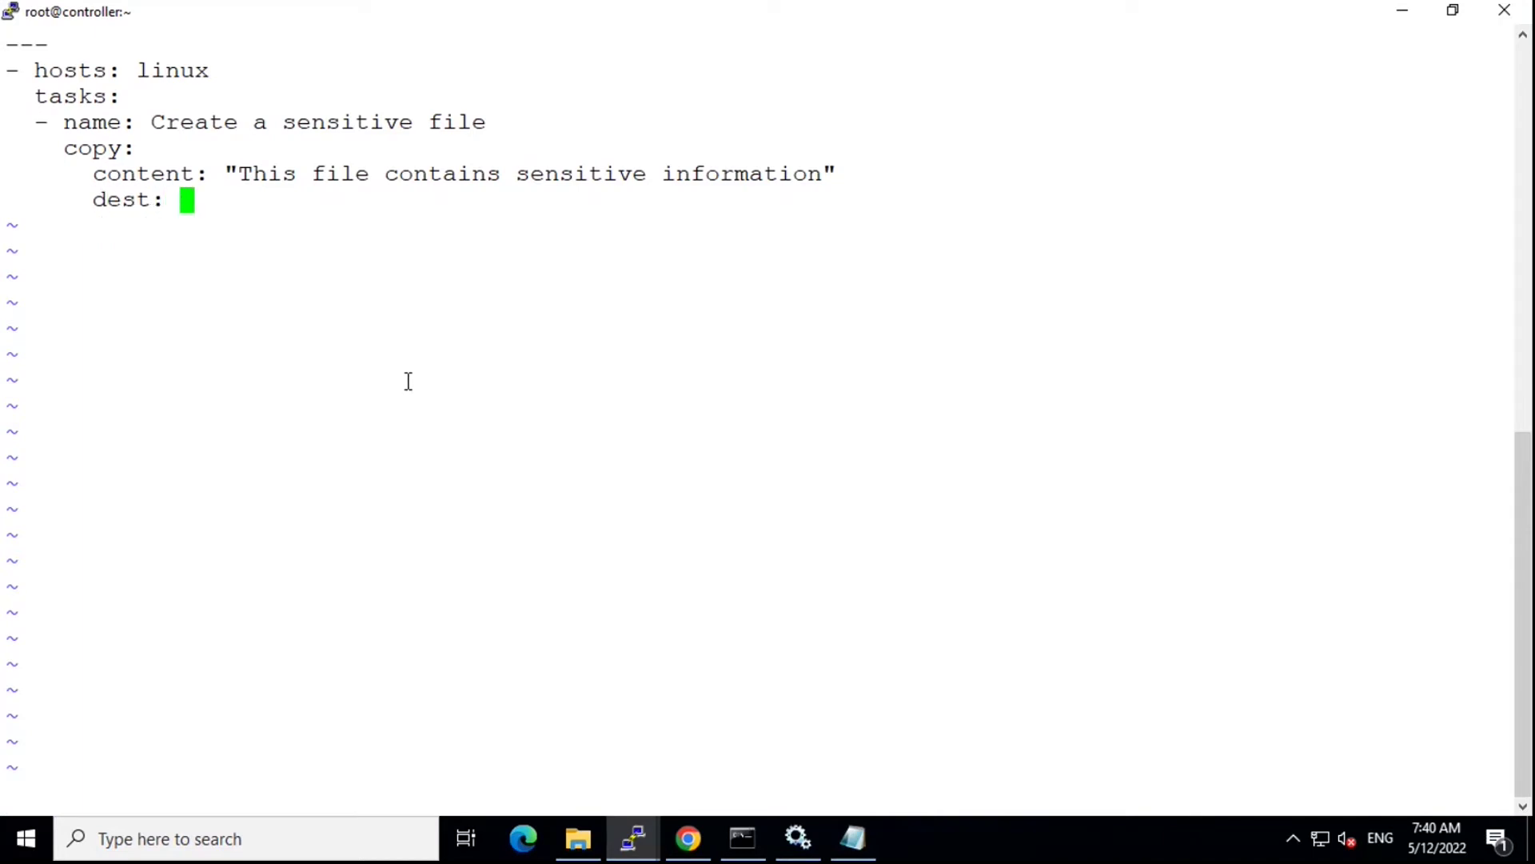
text(")
text(/)
Step: Add 'dest: /home/training/sensitive.txt' under the copy task and exit insert mode
key(BackSpace)
key(BackSpace)
text(/)
text(home)
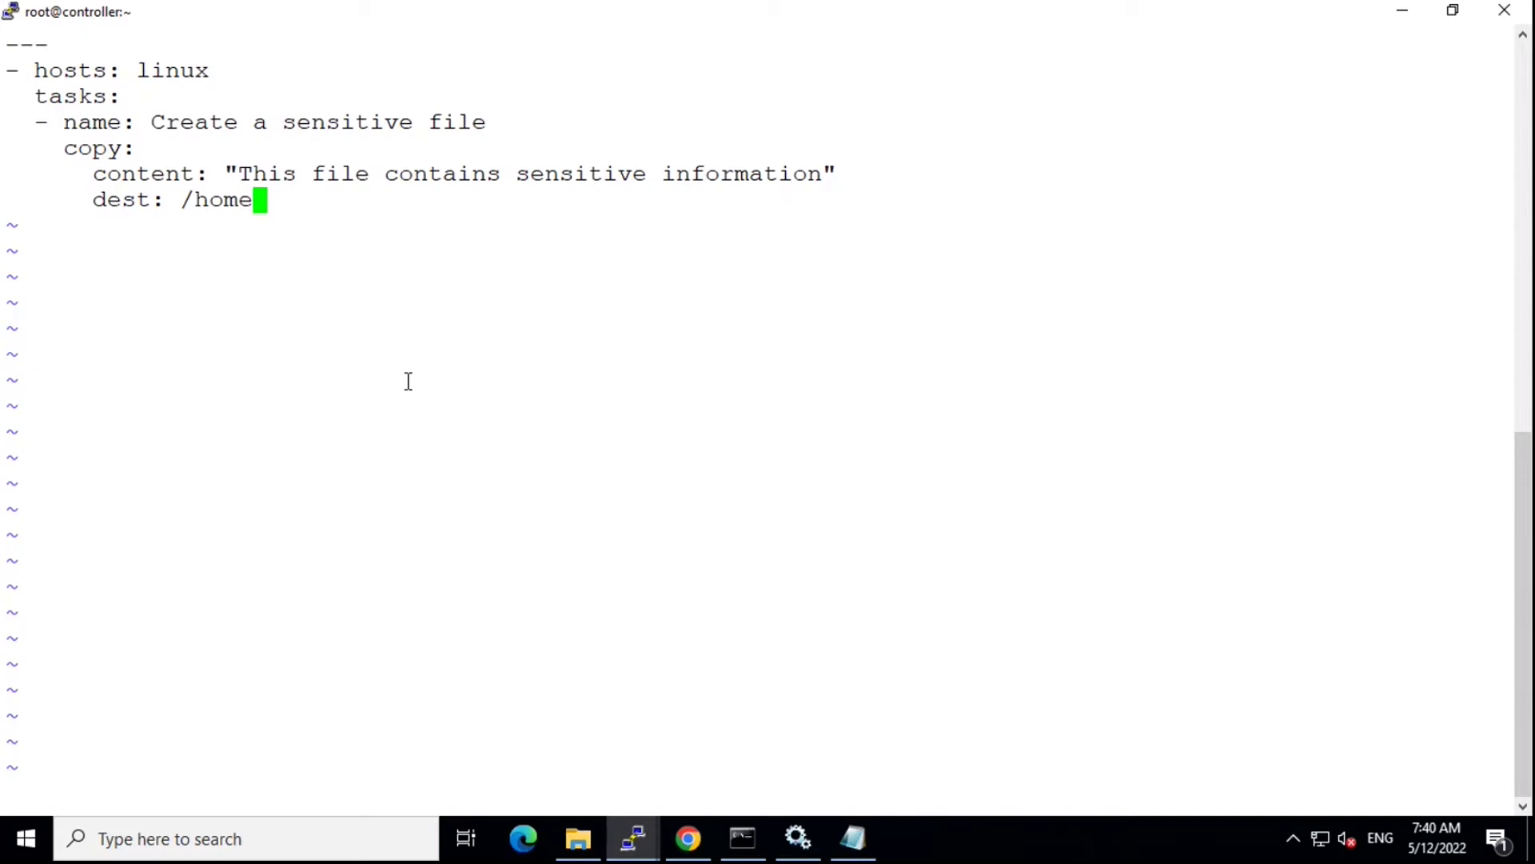
text(/training)
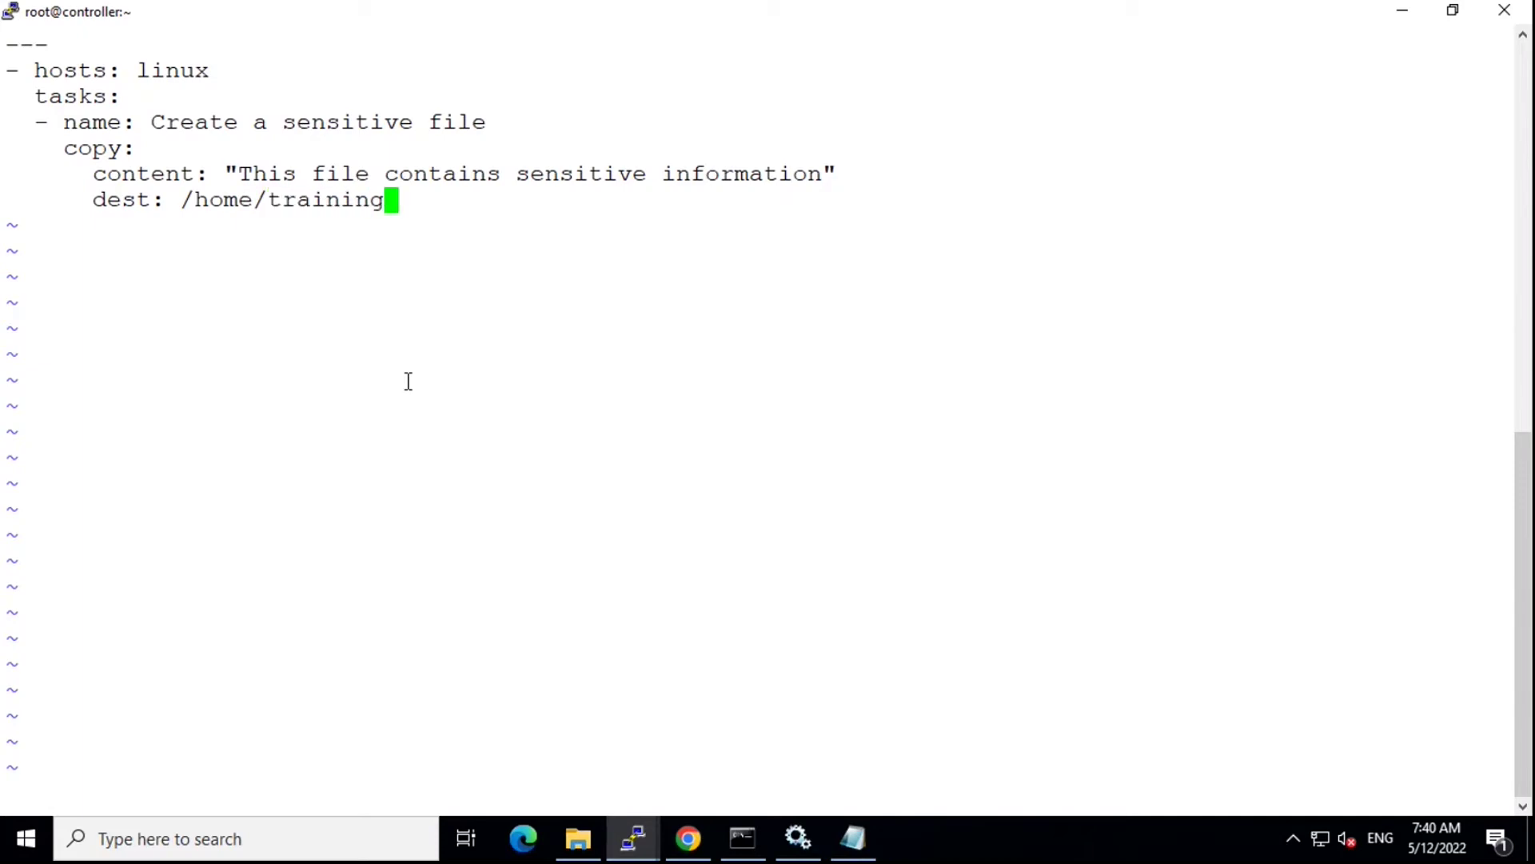
text(/)
text(sensi)
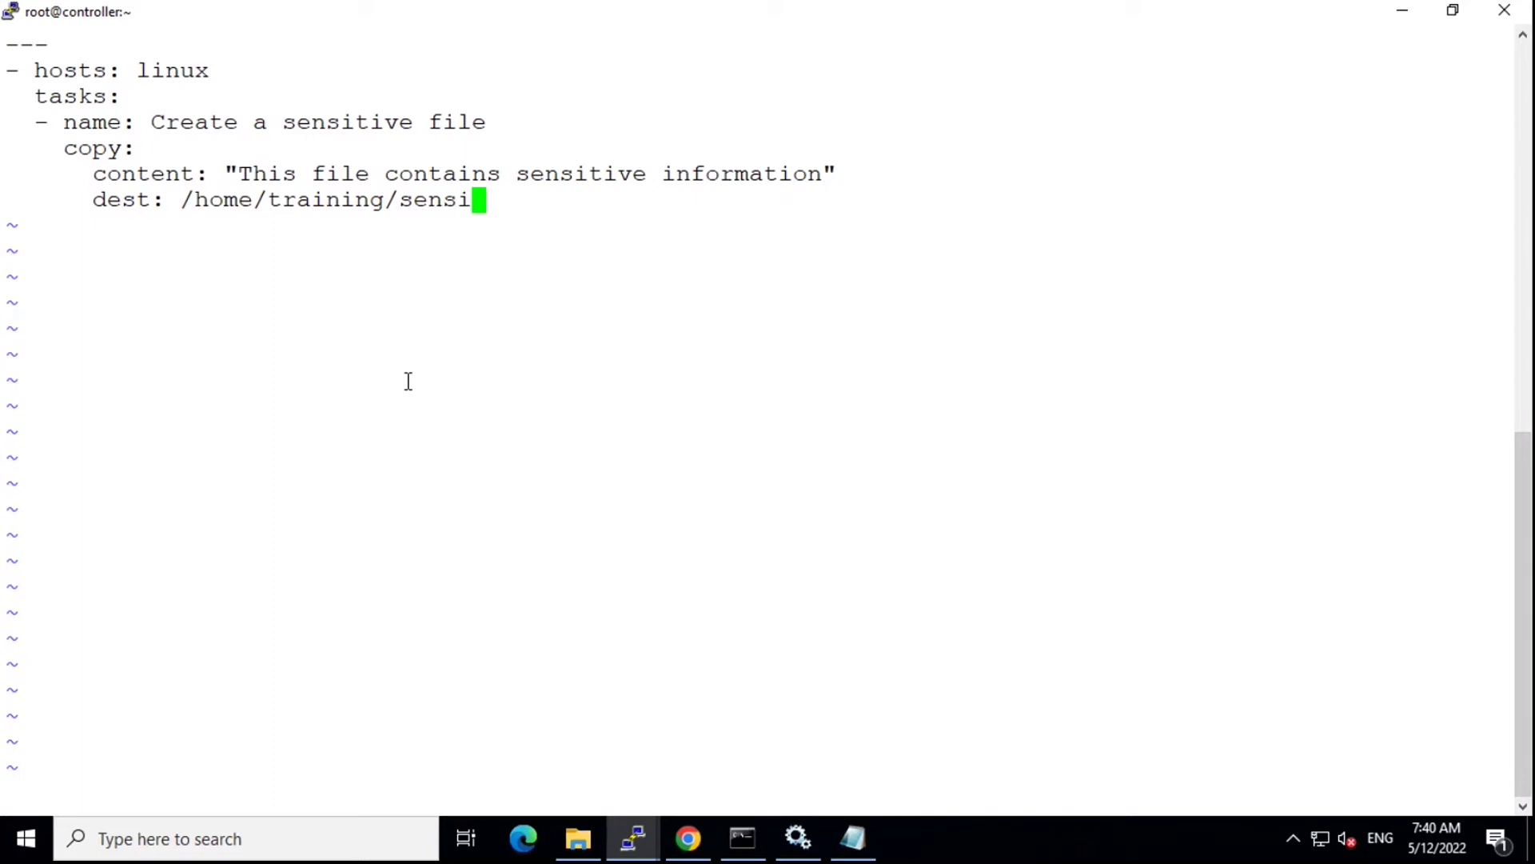
text(tive.)
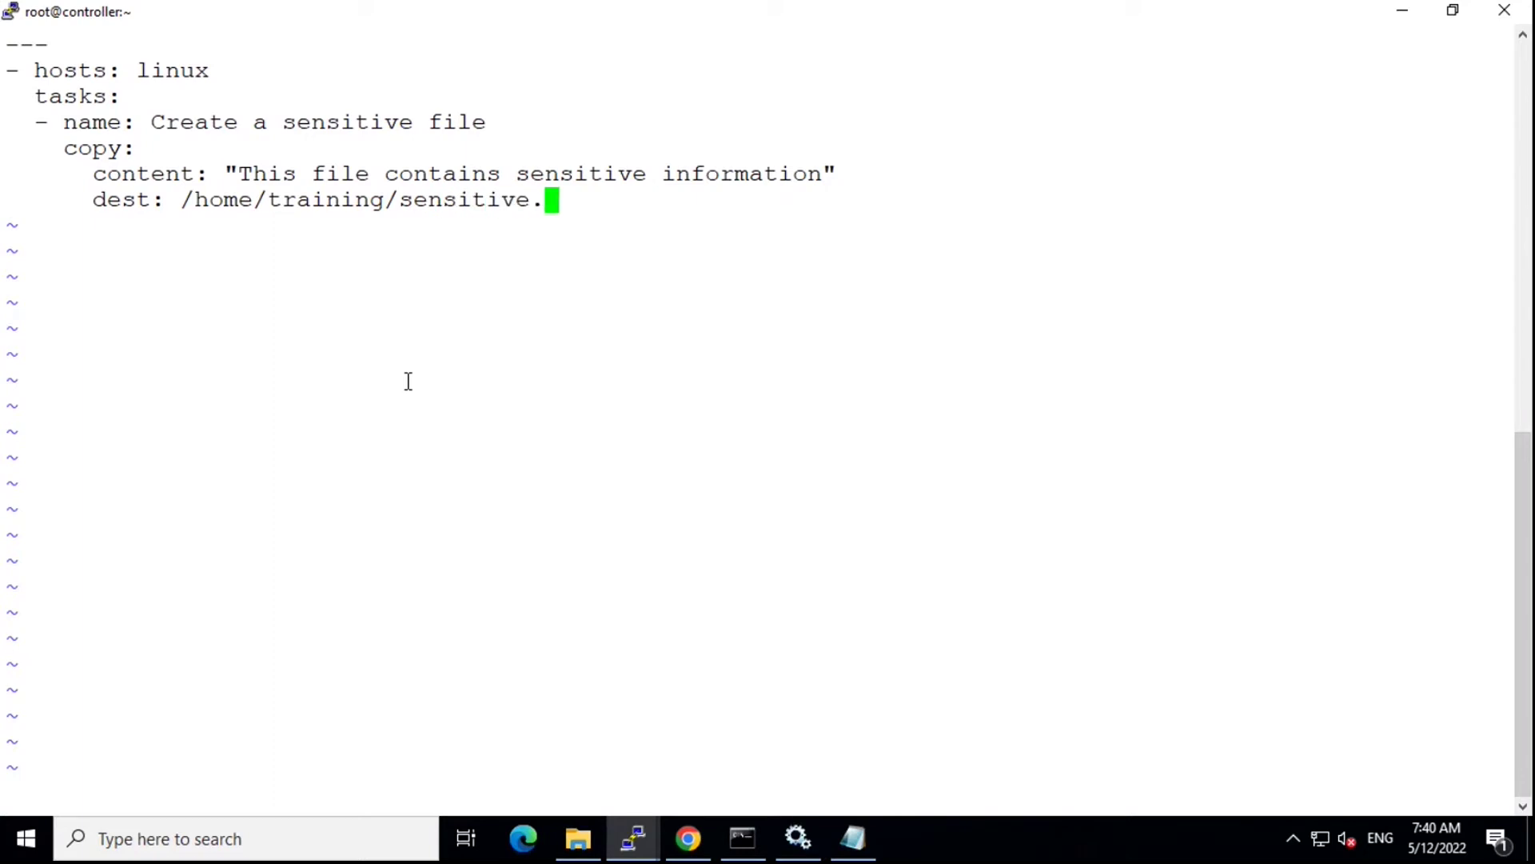
text(txt)
drag(6, 43, 623, 202)
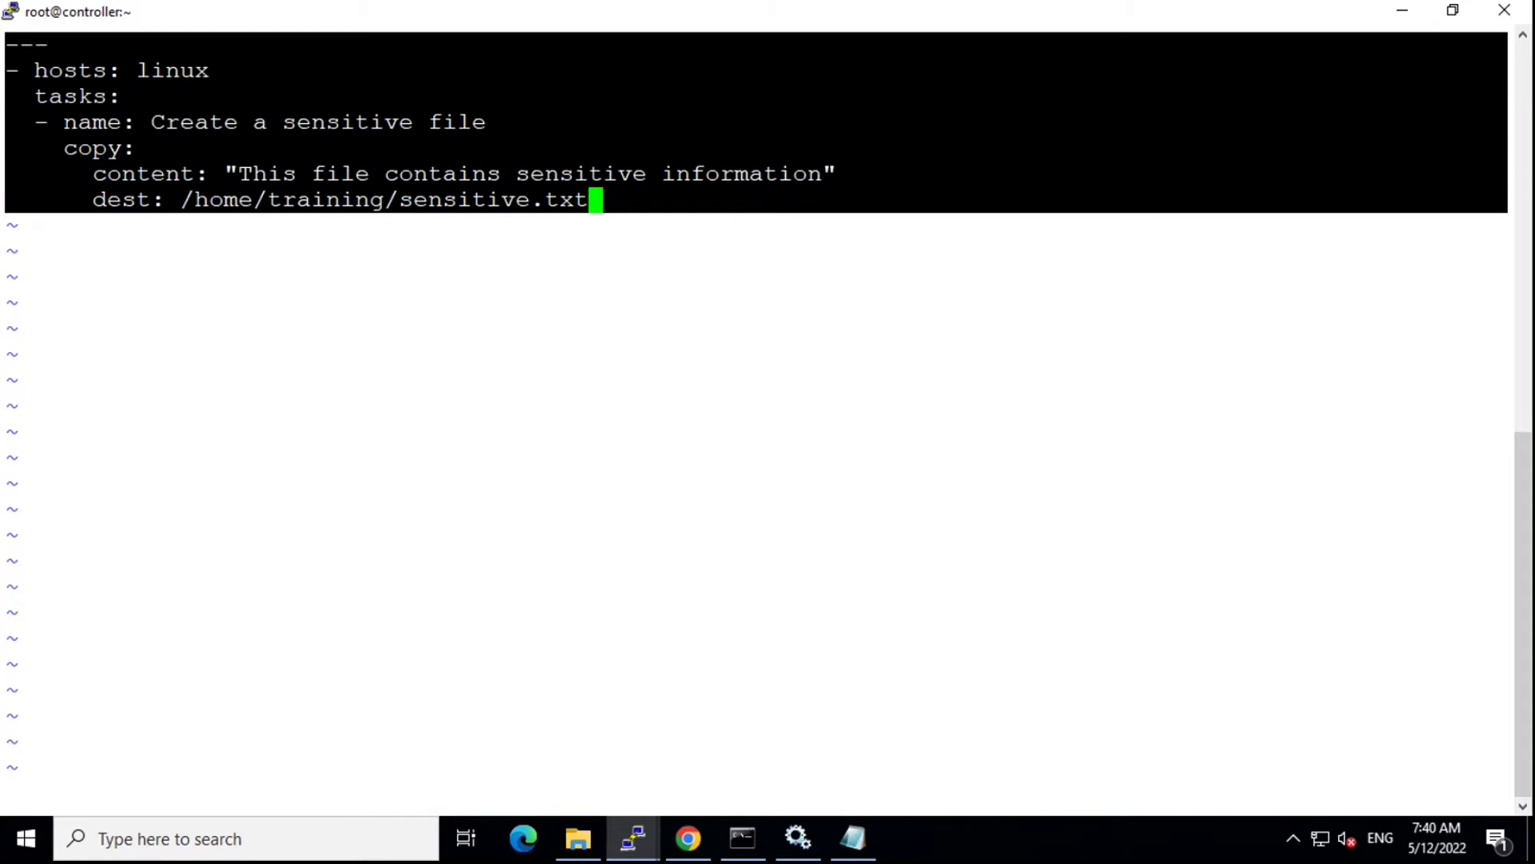
click(405, 333)
key(Escape)
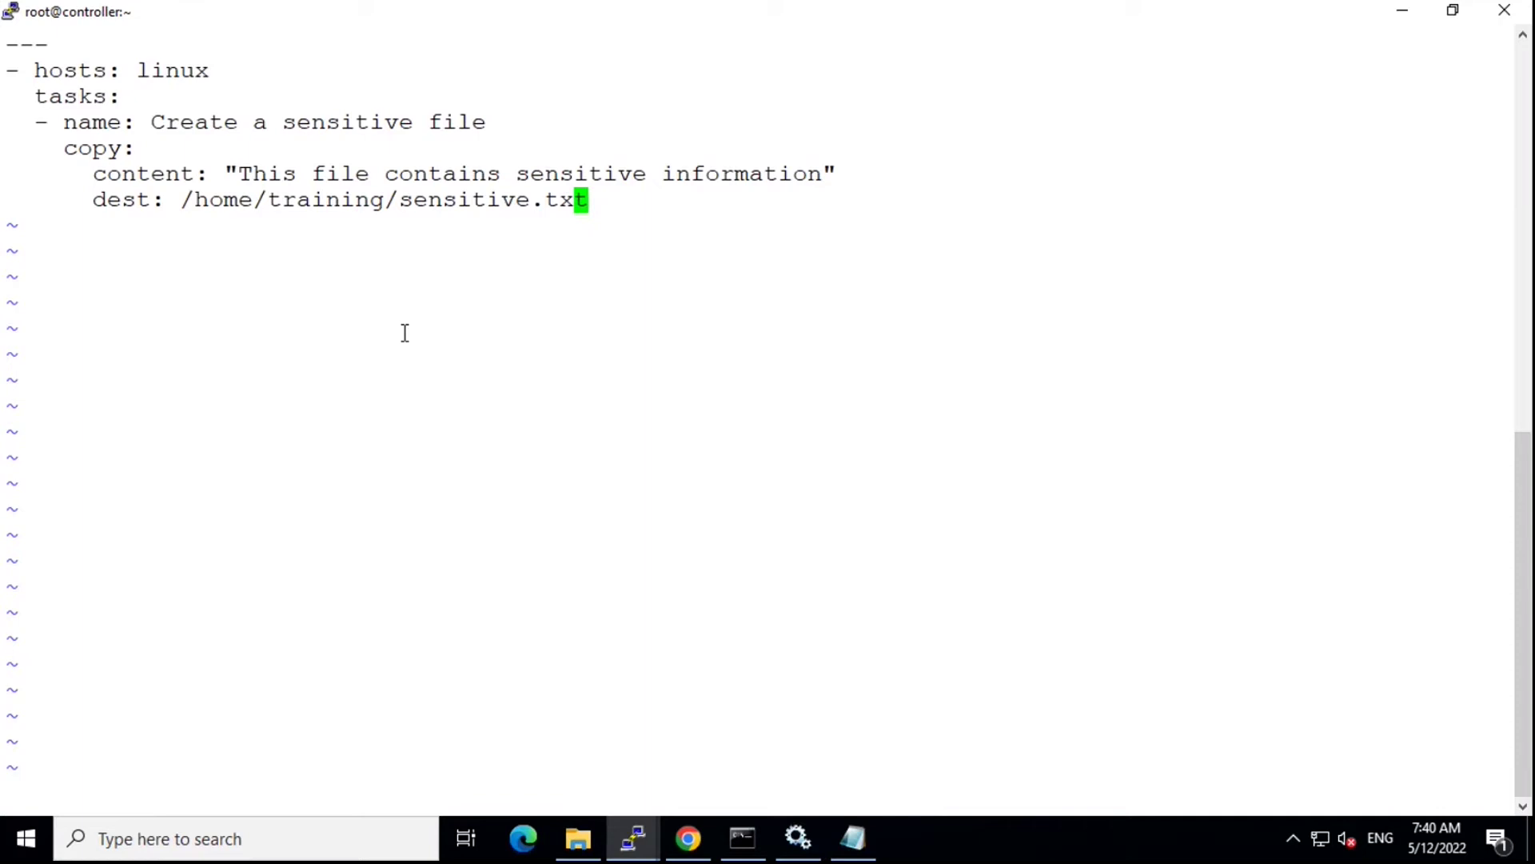
text(:wq)
Step: Save and quit vim, then cat sensitive.yaml to show its AES256 vault ciphertext
key(Return)
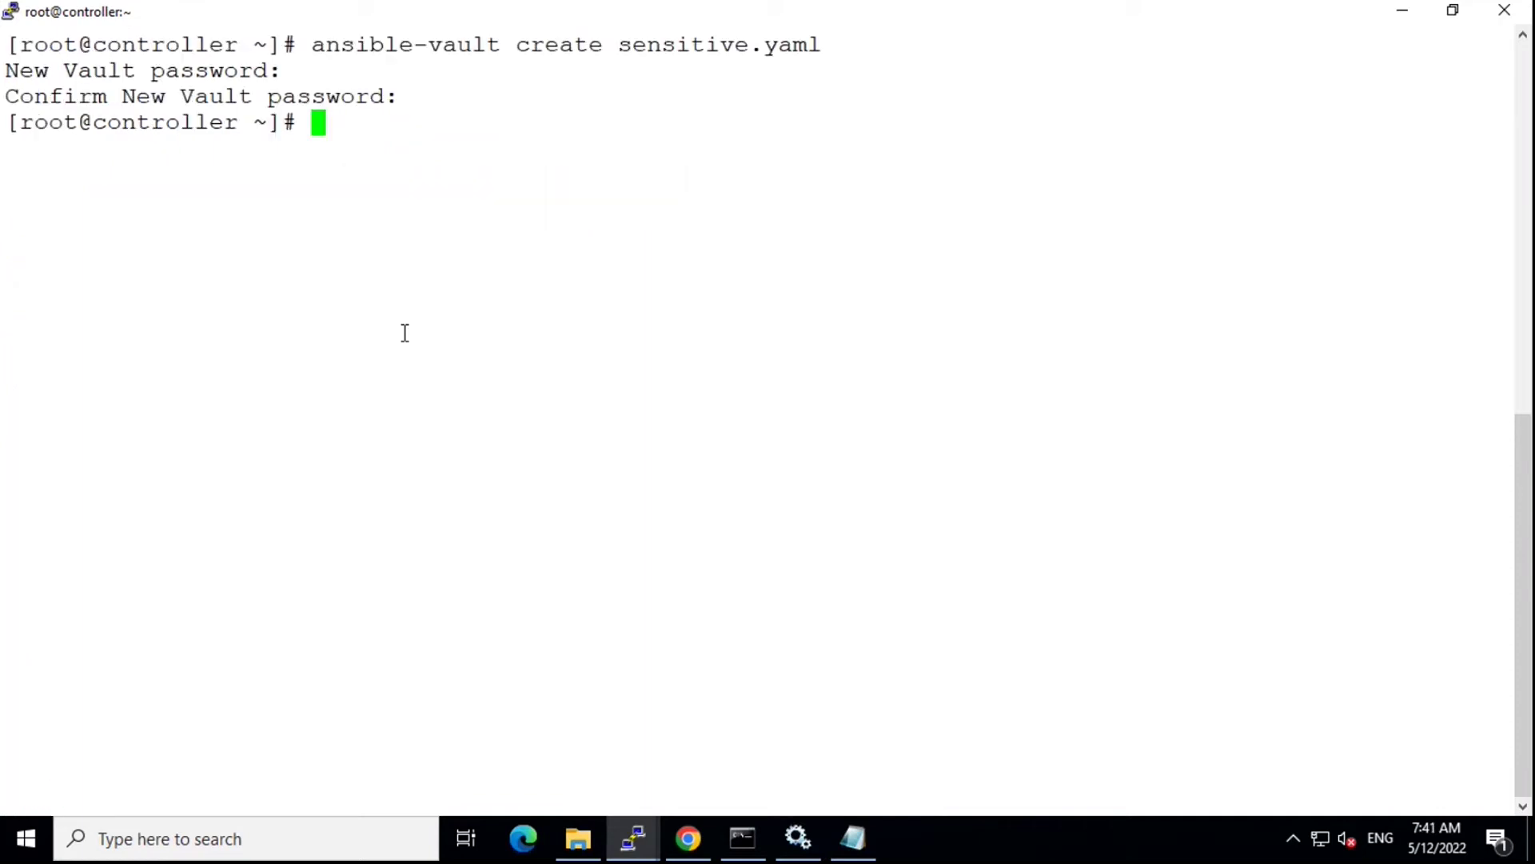
text(cat )
text(s)
key(BackSpace)
text(s)
key(Tab)
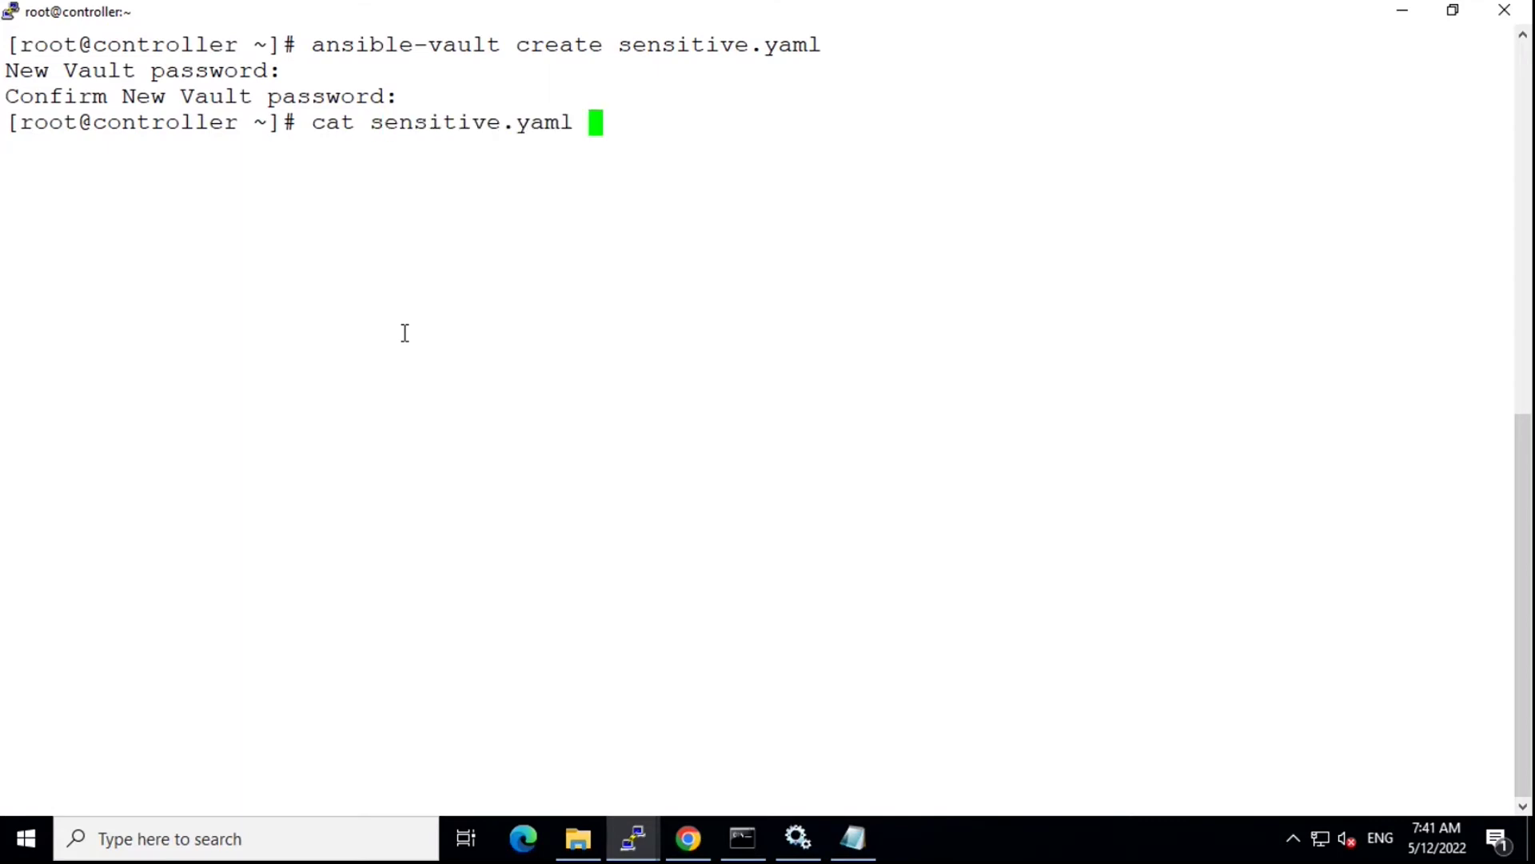
key(Return)
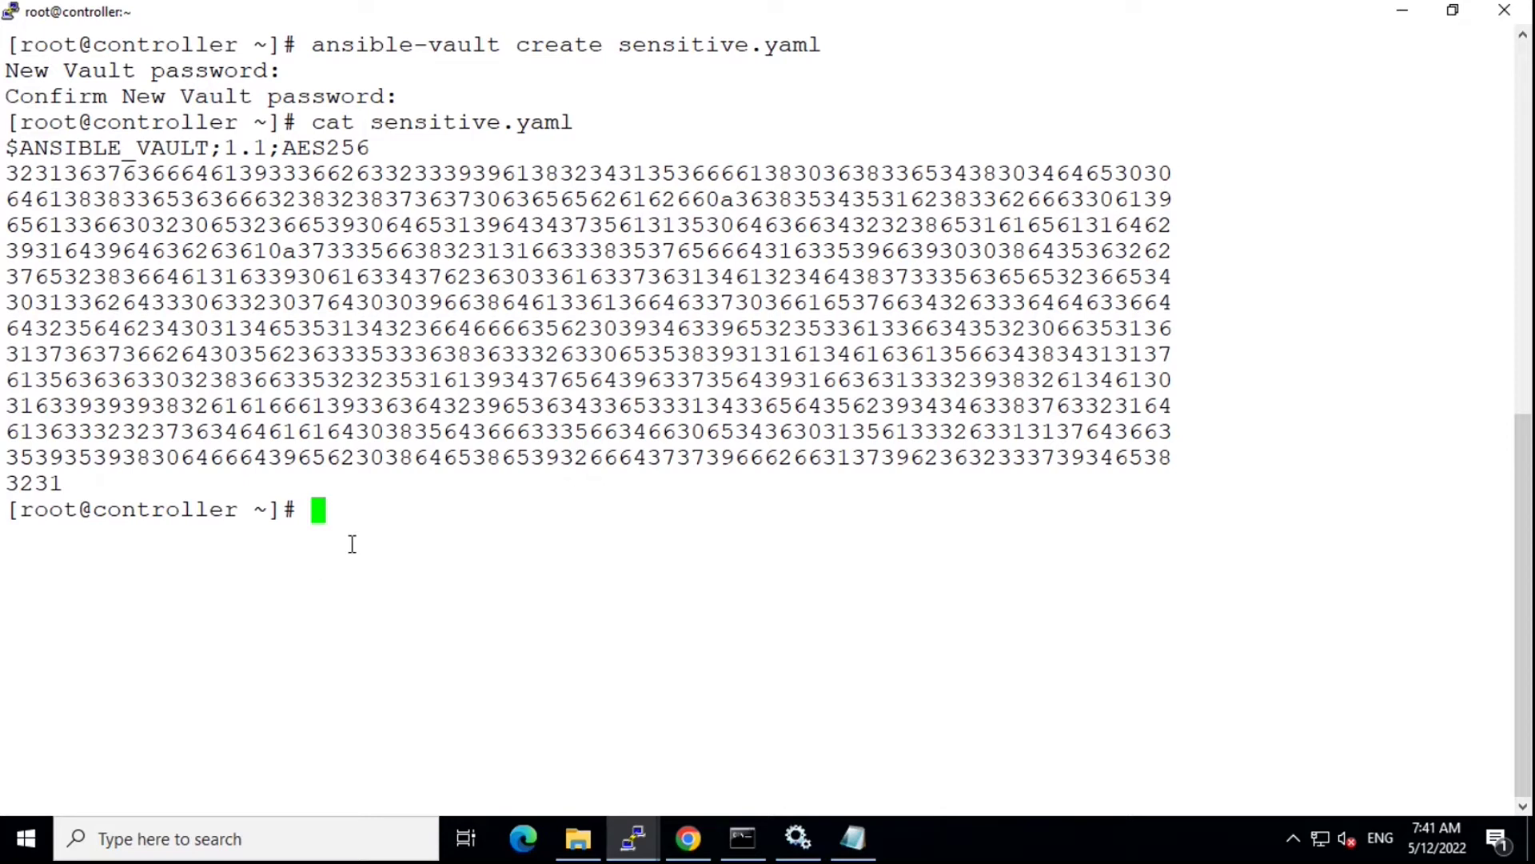
text(ansible)
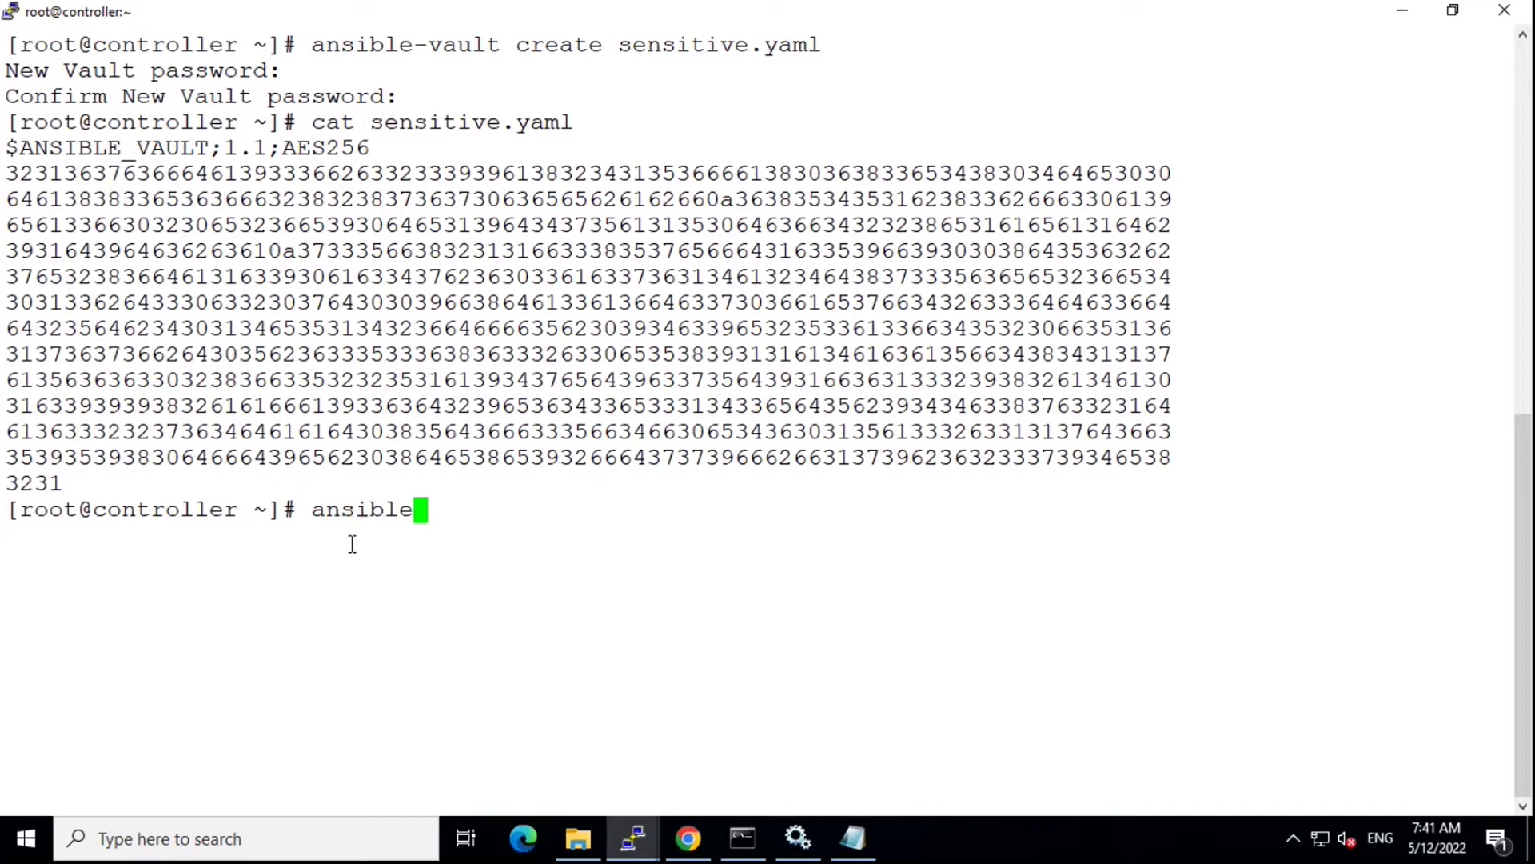
text(-playbook)
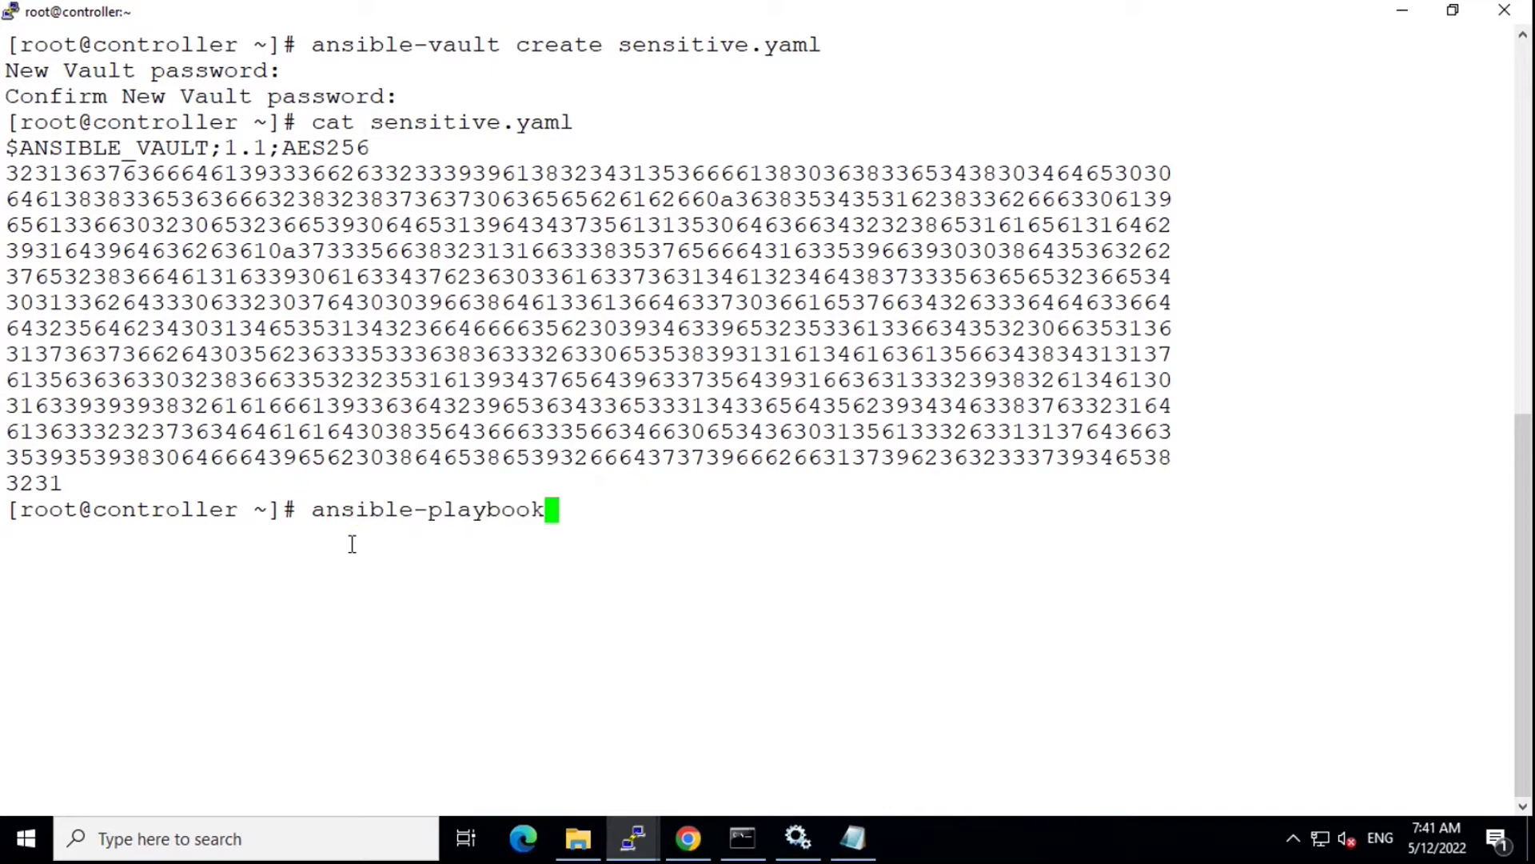
text( s)
Step: Run ansible-playbook sensitive.yaml, then rerun it with --ask-vault-pass and the vault password
key(Tab)
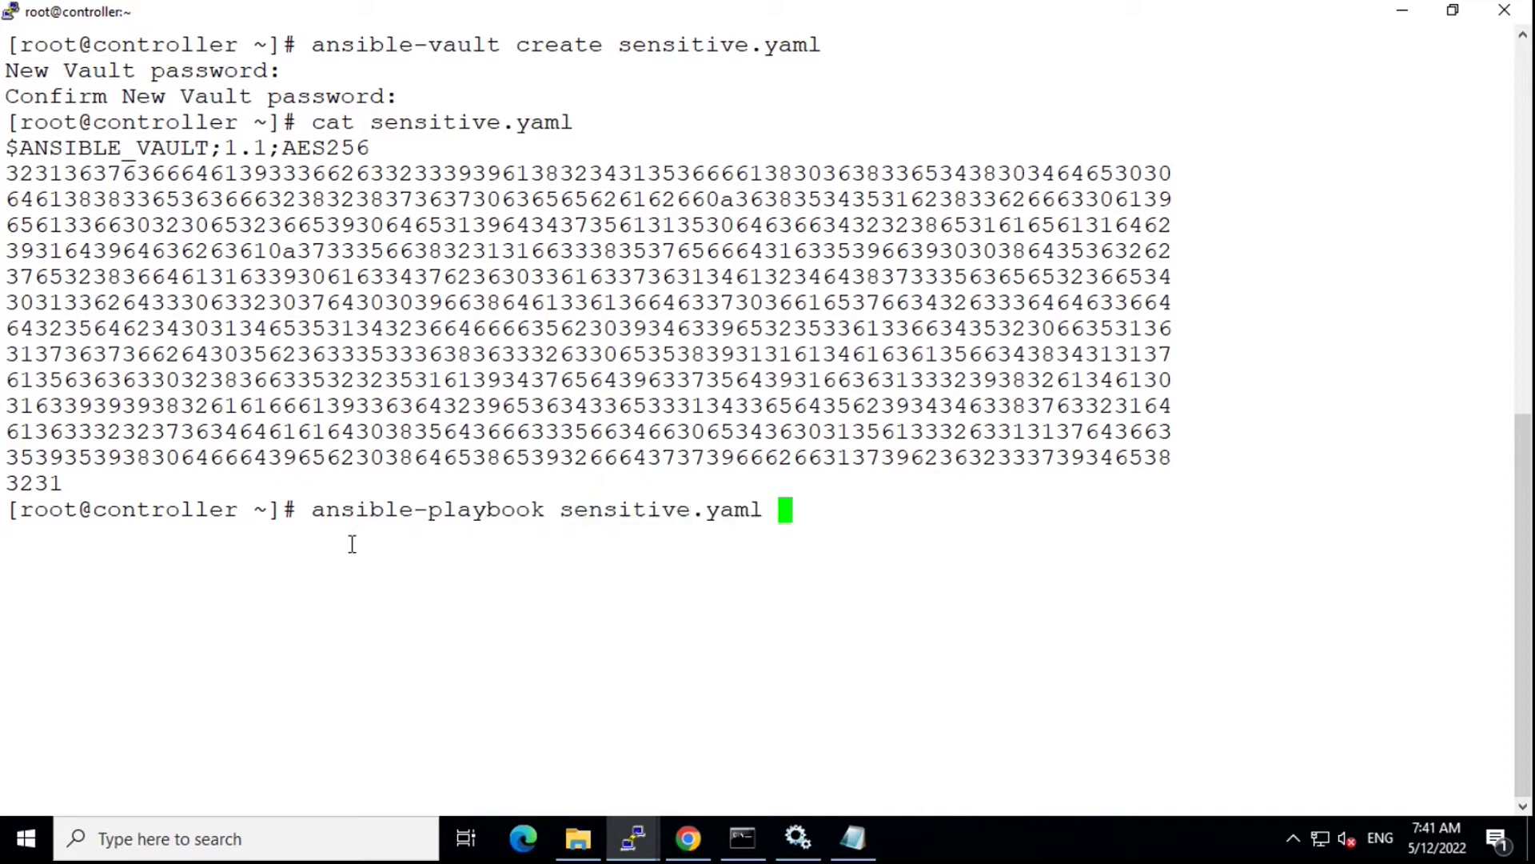
key(Return)
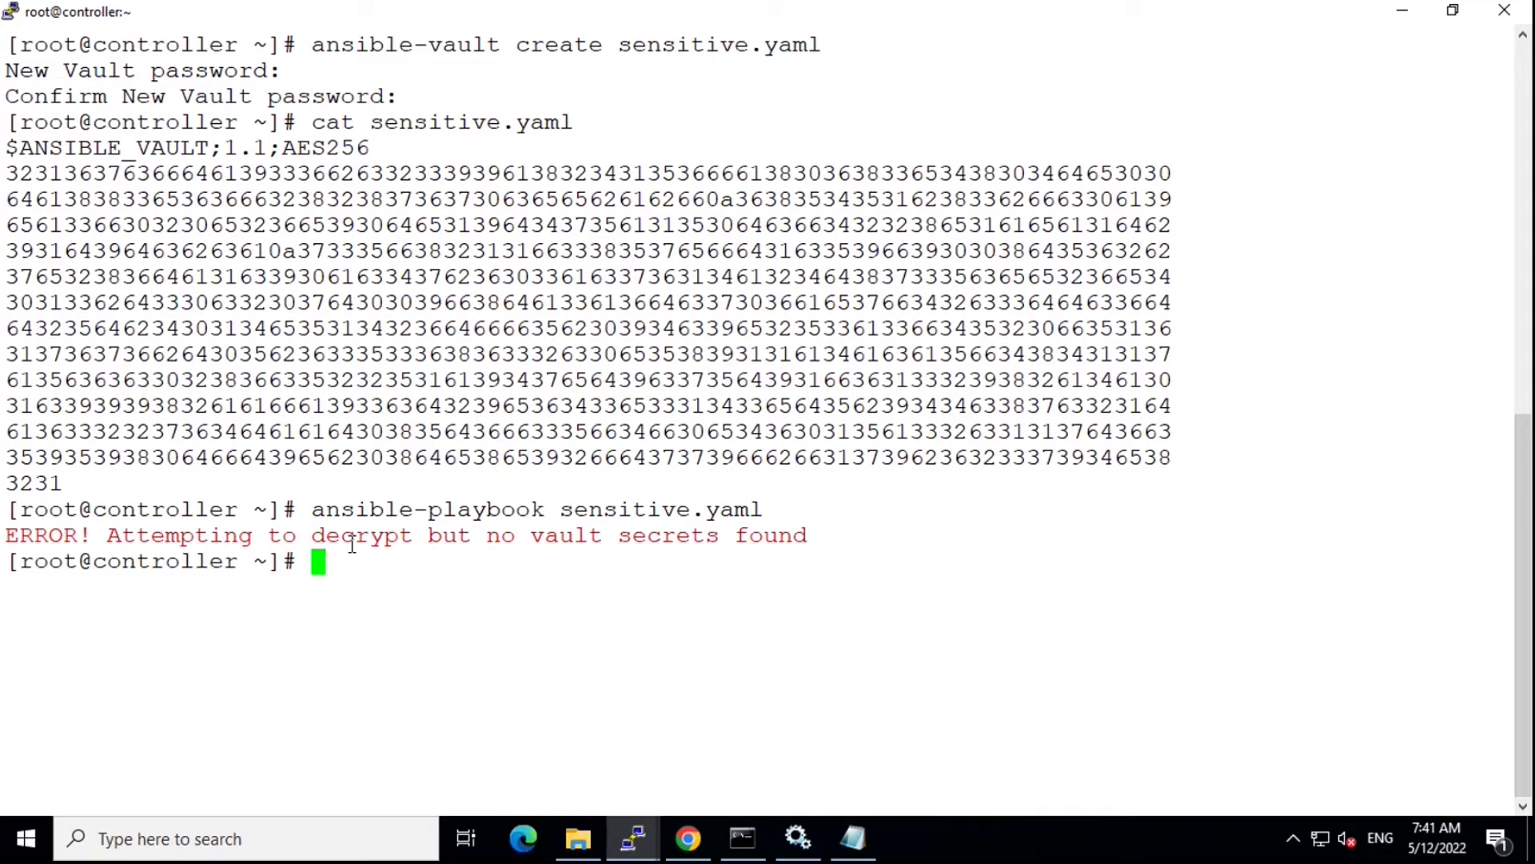
key(Up)
key(BackSpace)
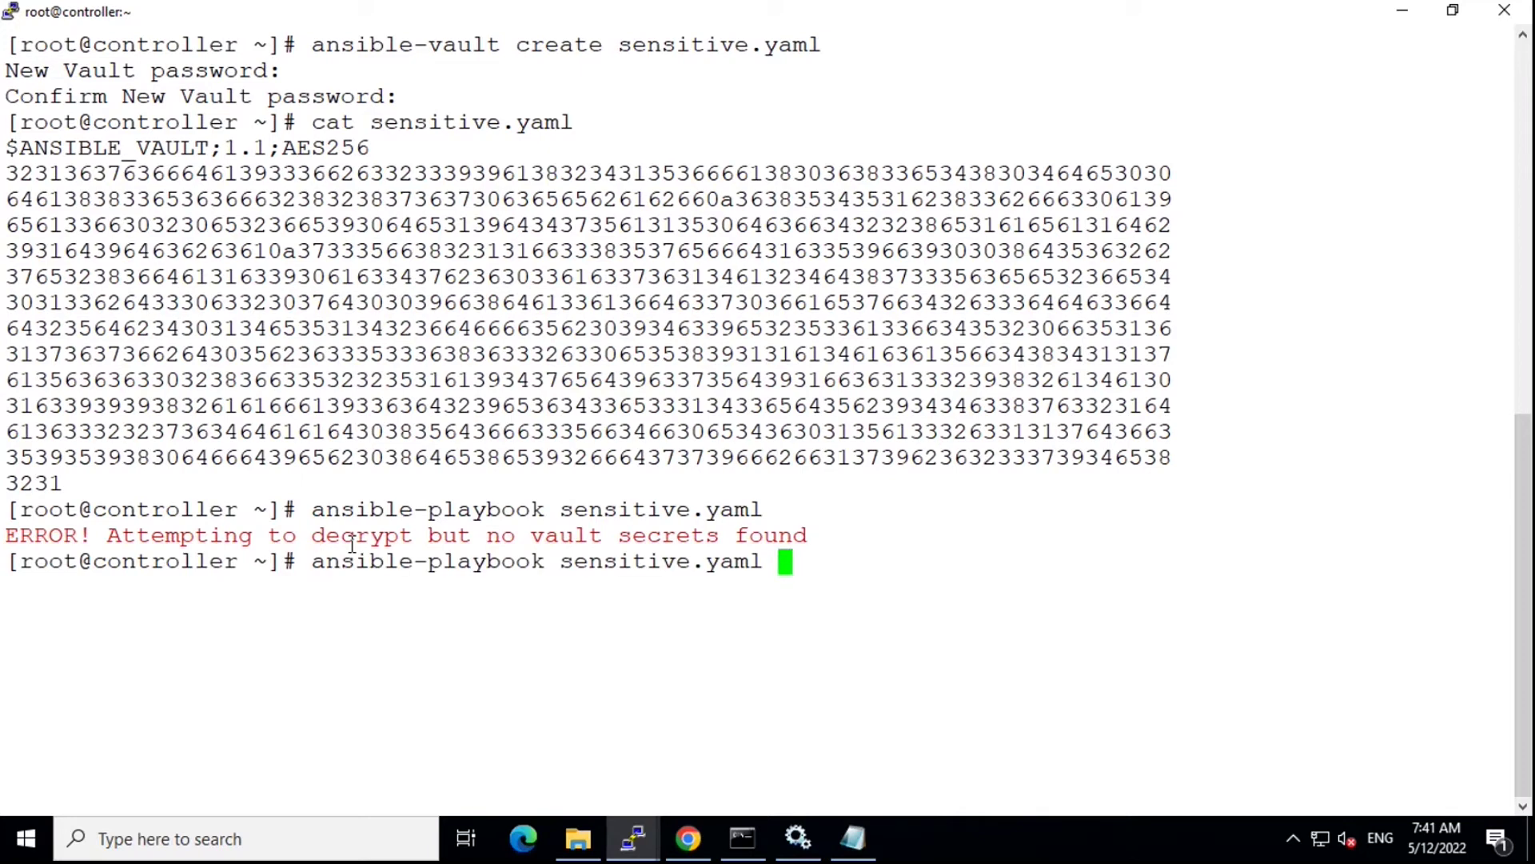
text(--)
text(ask-)
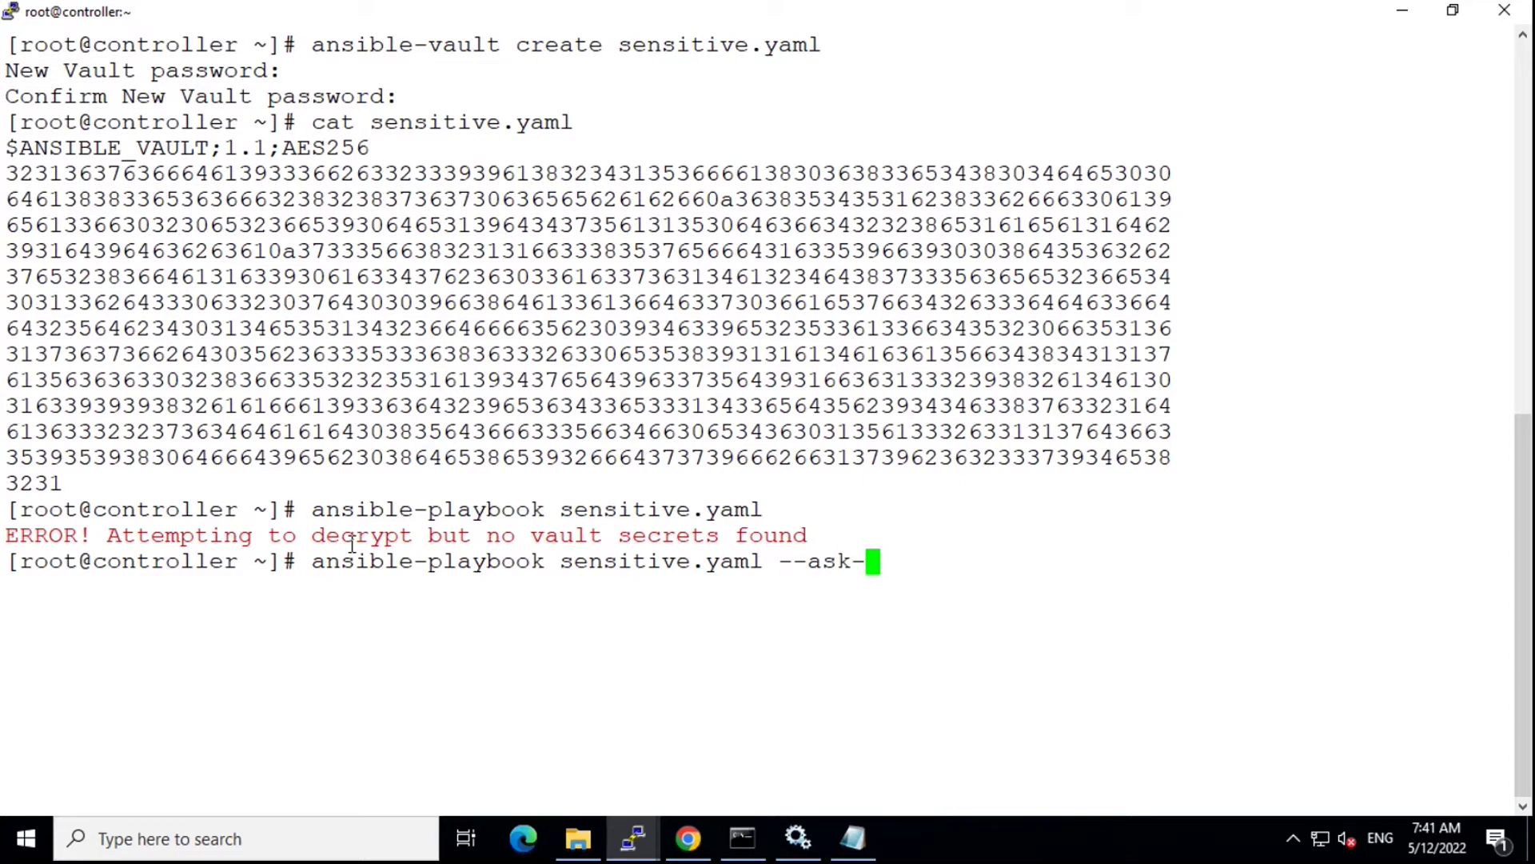
text(vault)
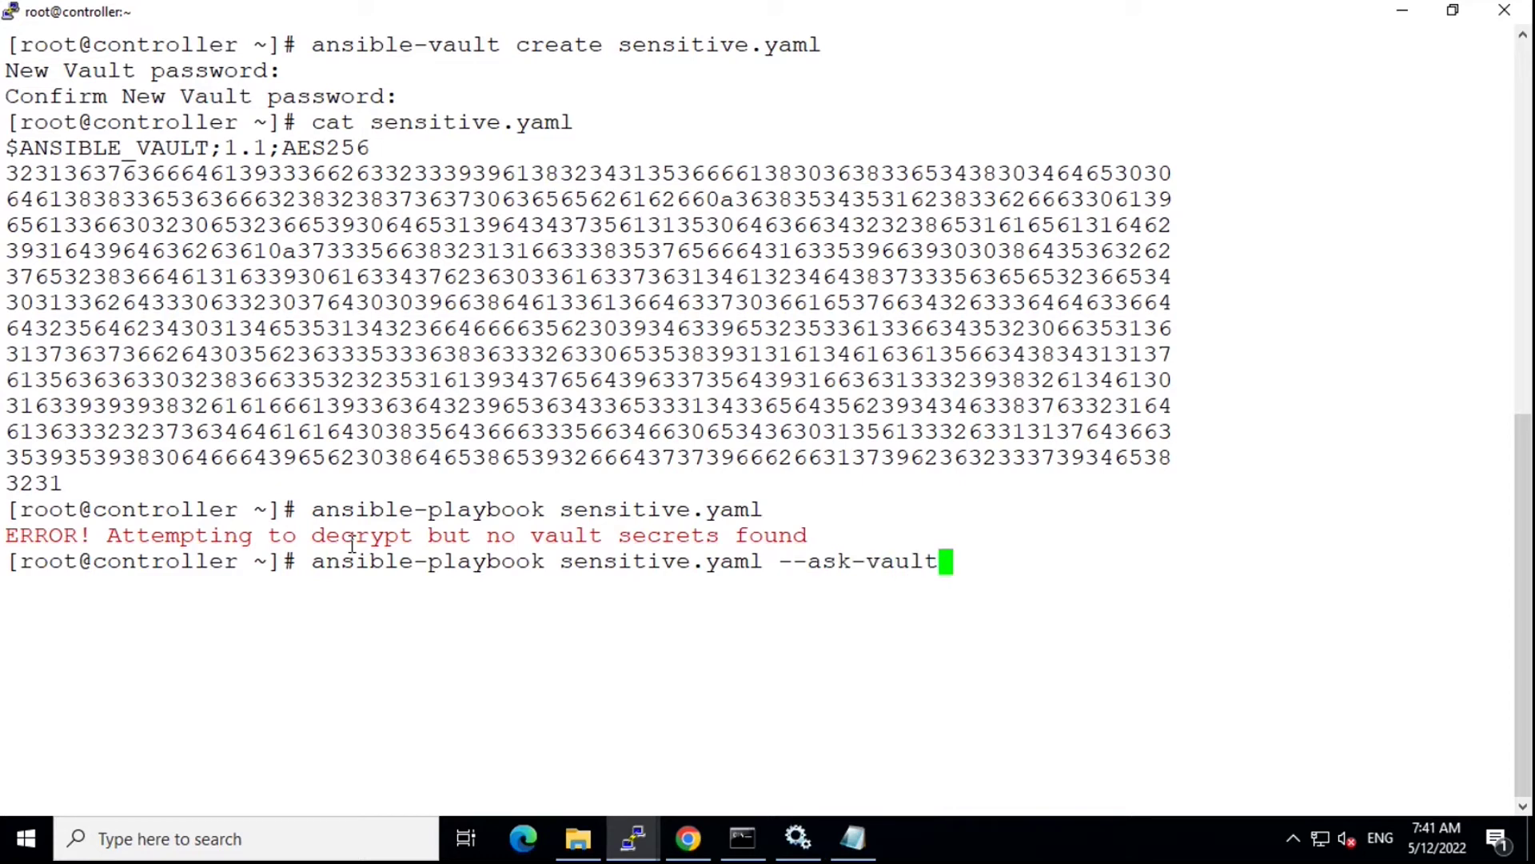
text(-pass)
key(Return)
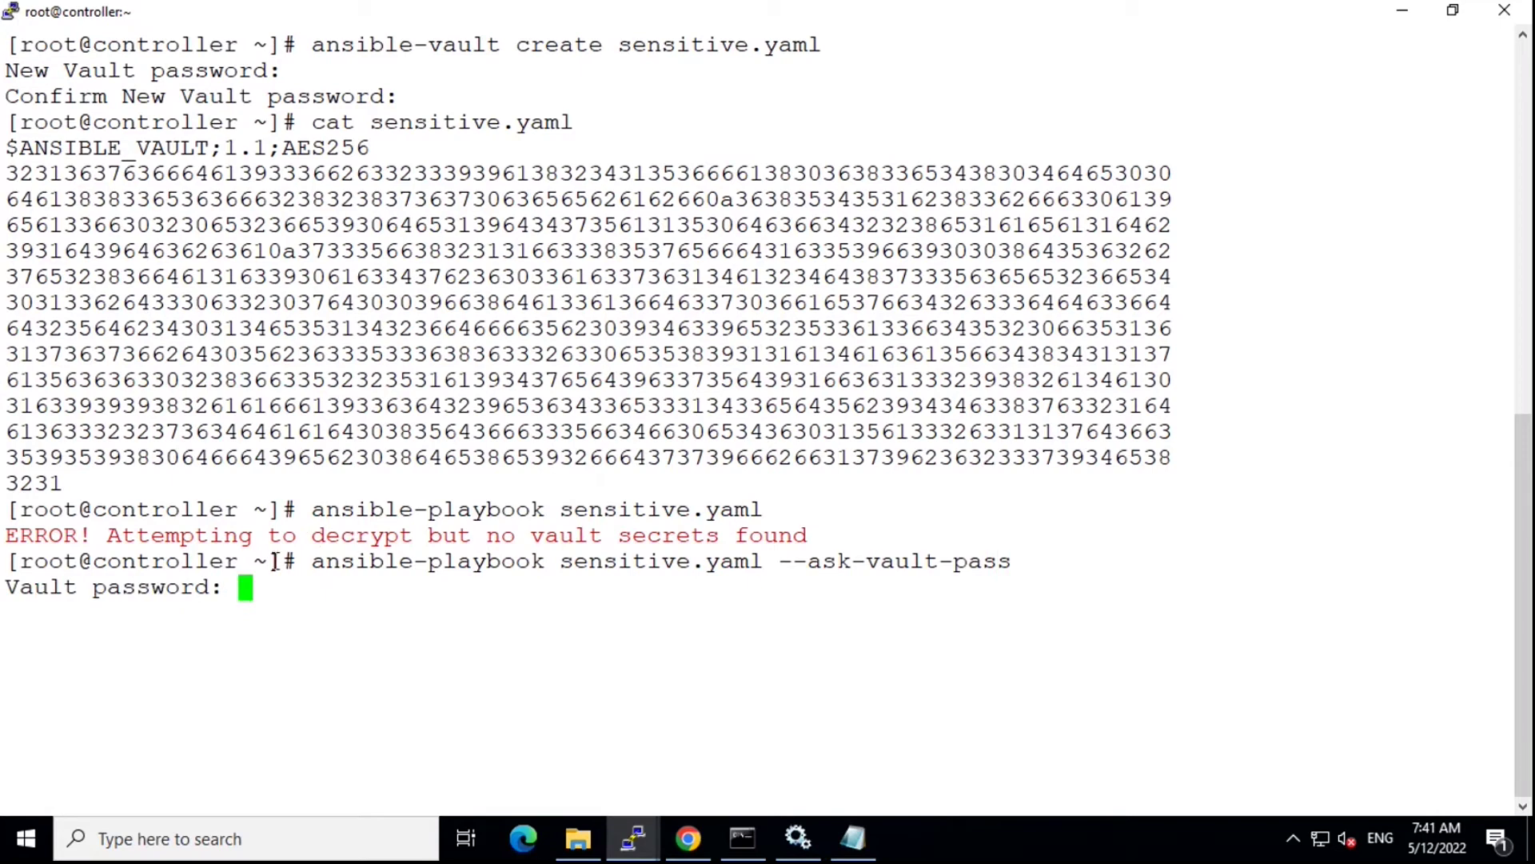
mouse_move(312, 561)
mouse_down()
mouse_move(745, 577)
mouse_move(1005, 576)
mouse_move(1011, 563)
mouse_up()
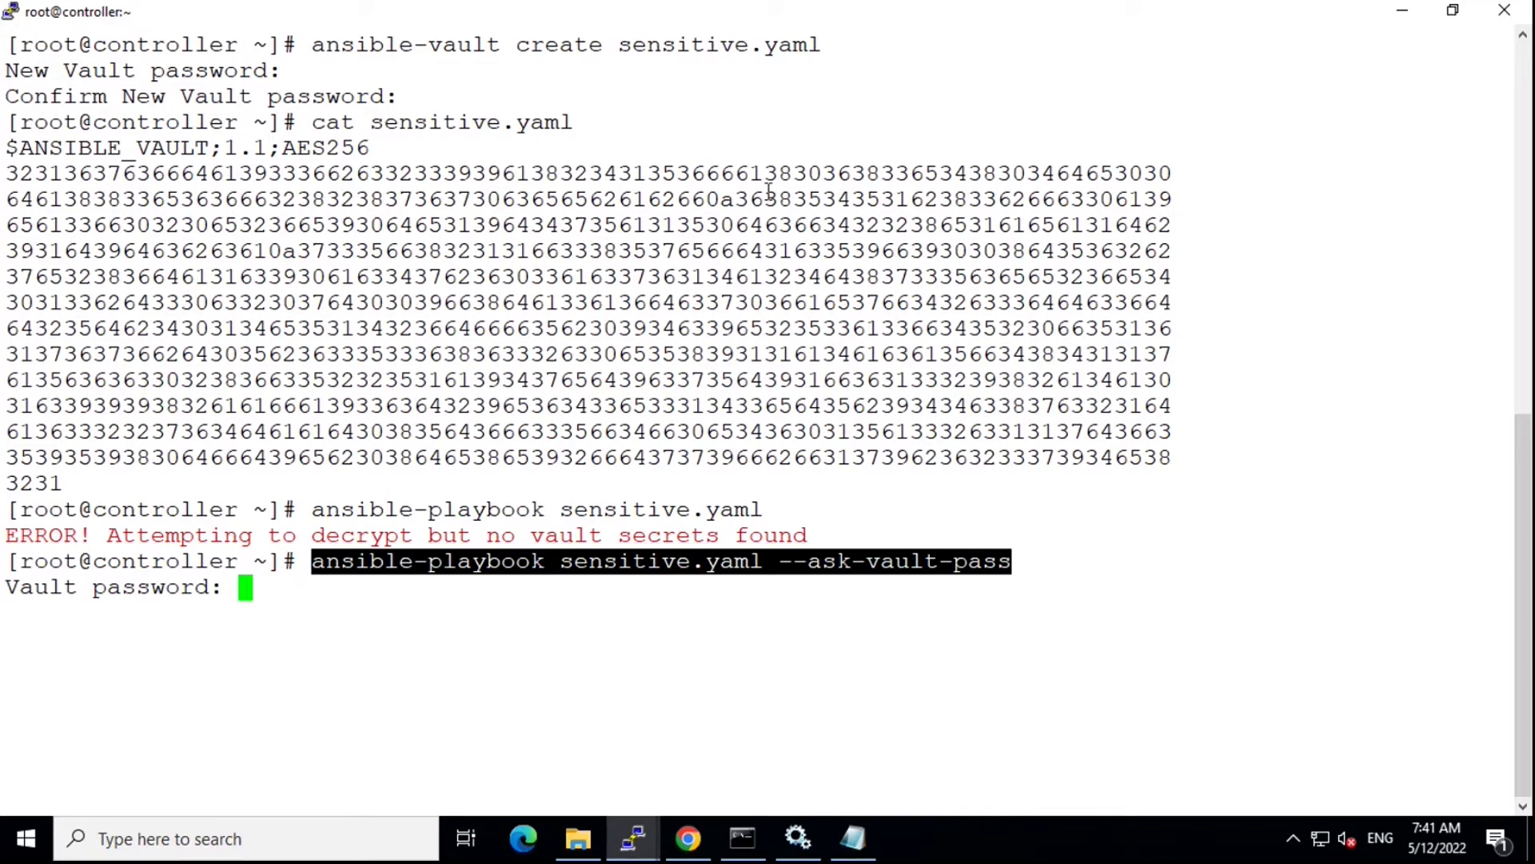
click(591, 231)
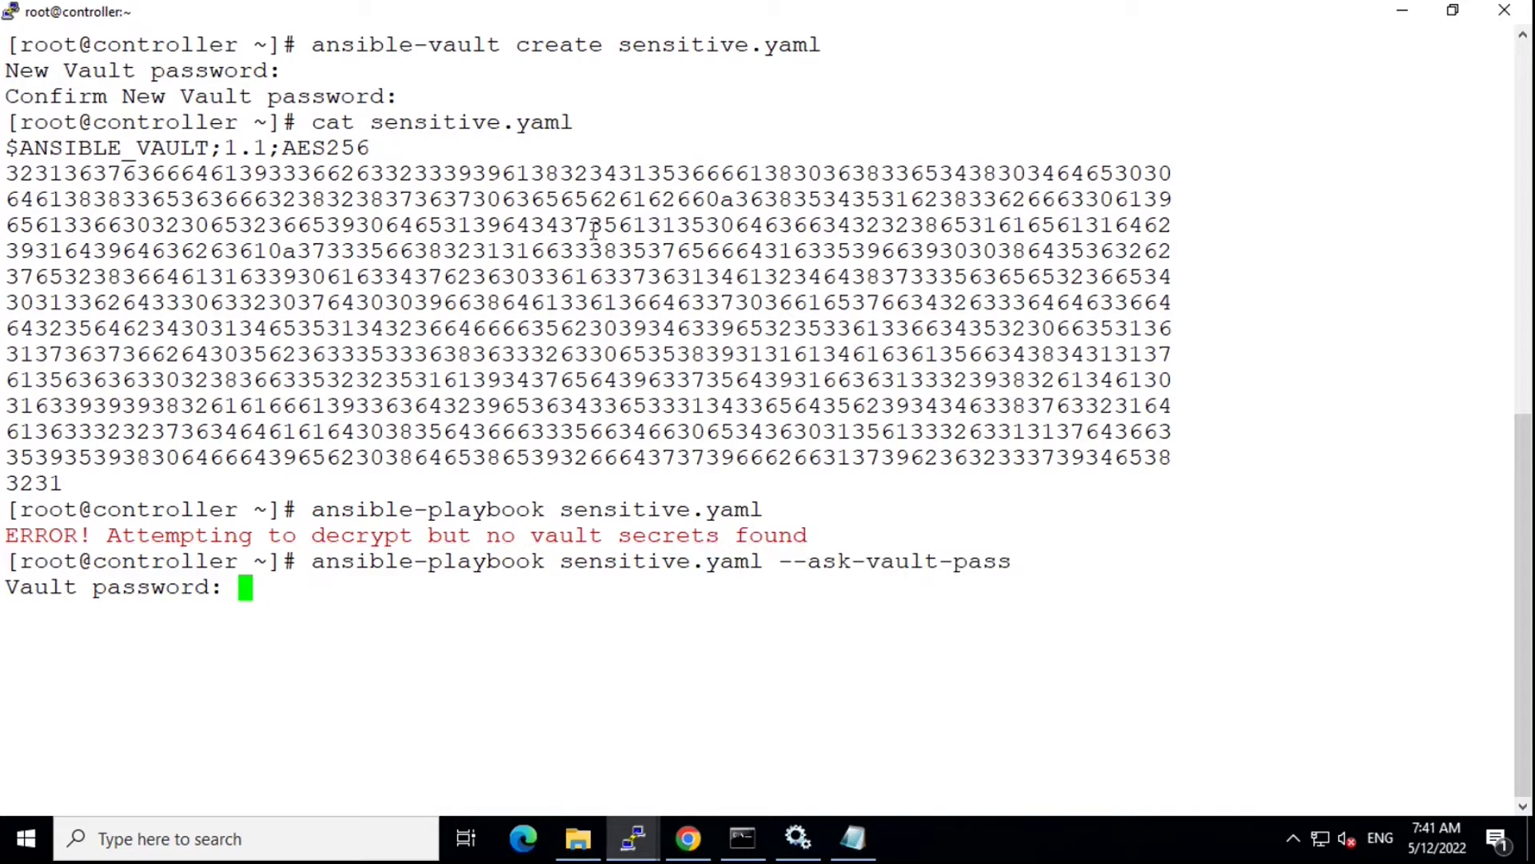
key(Return)
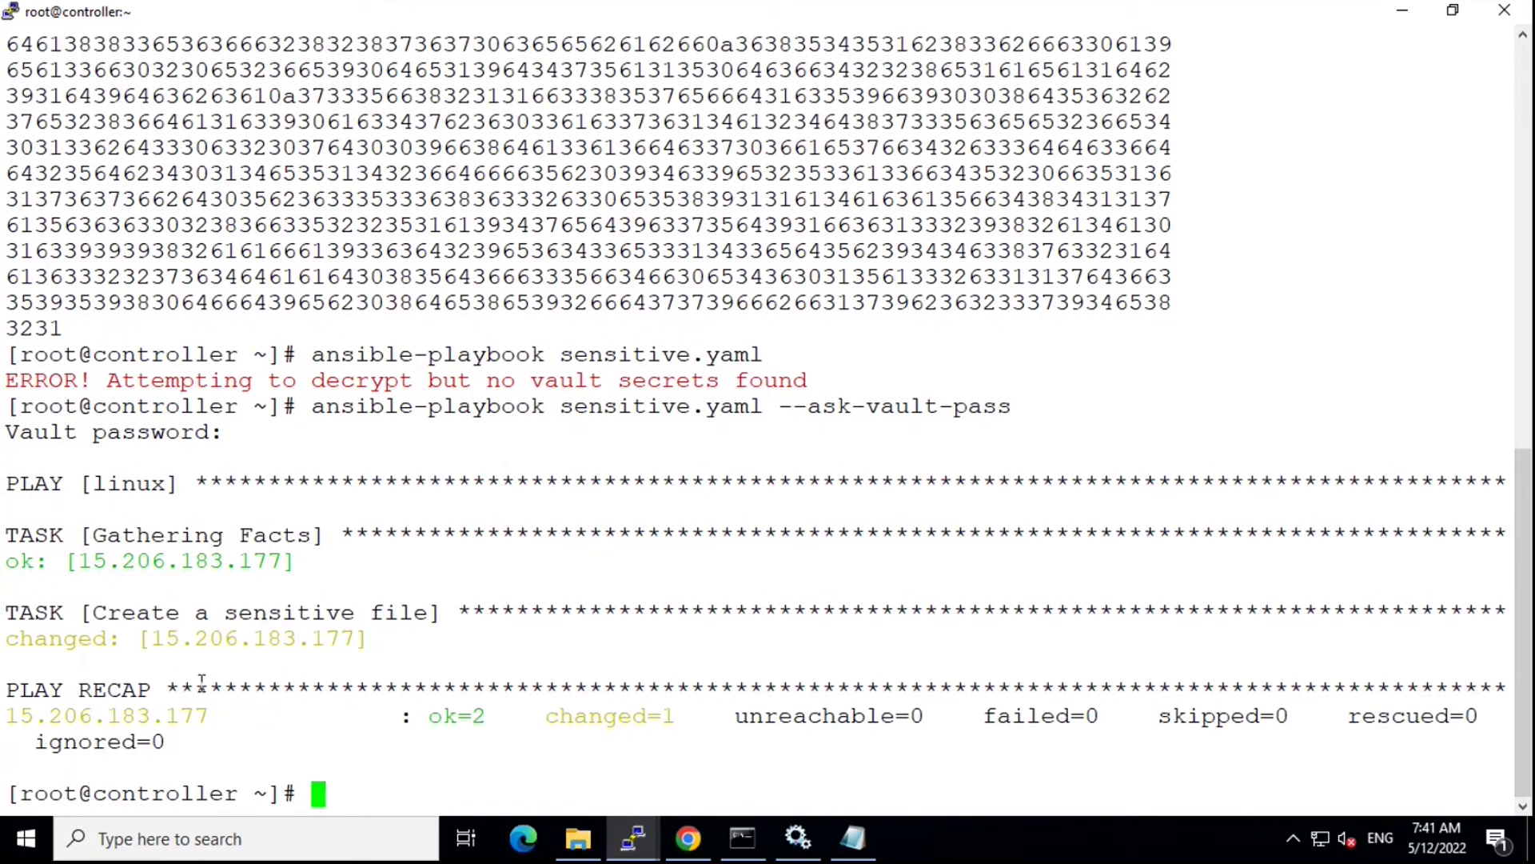
mouse_move(632, 838)
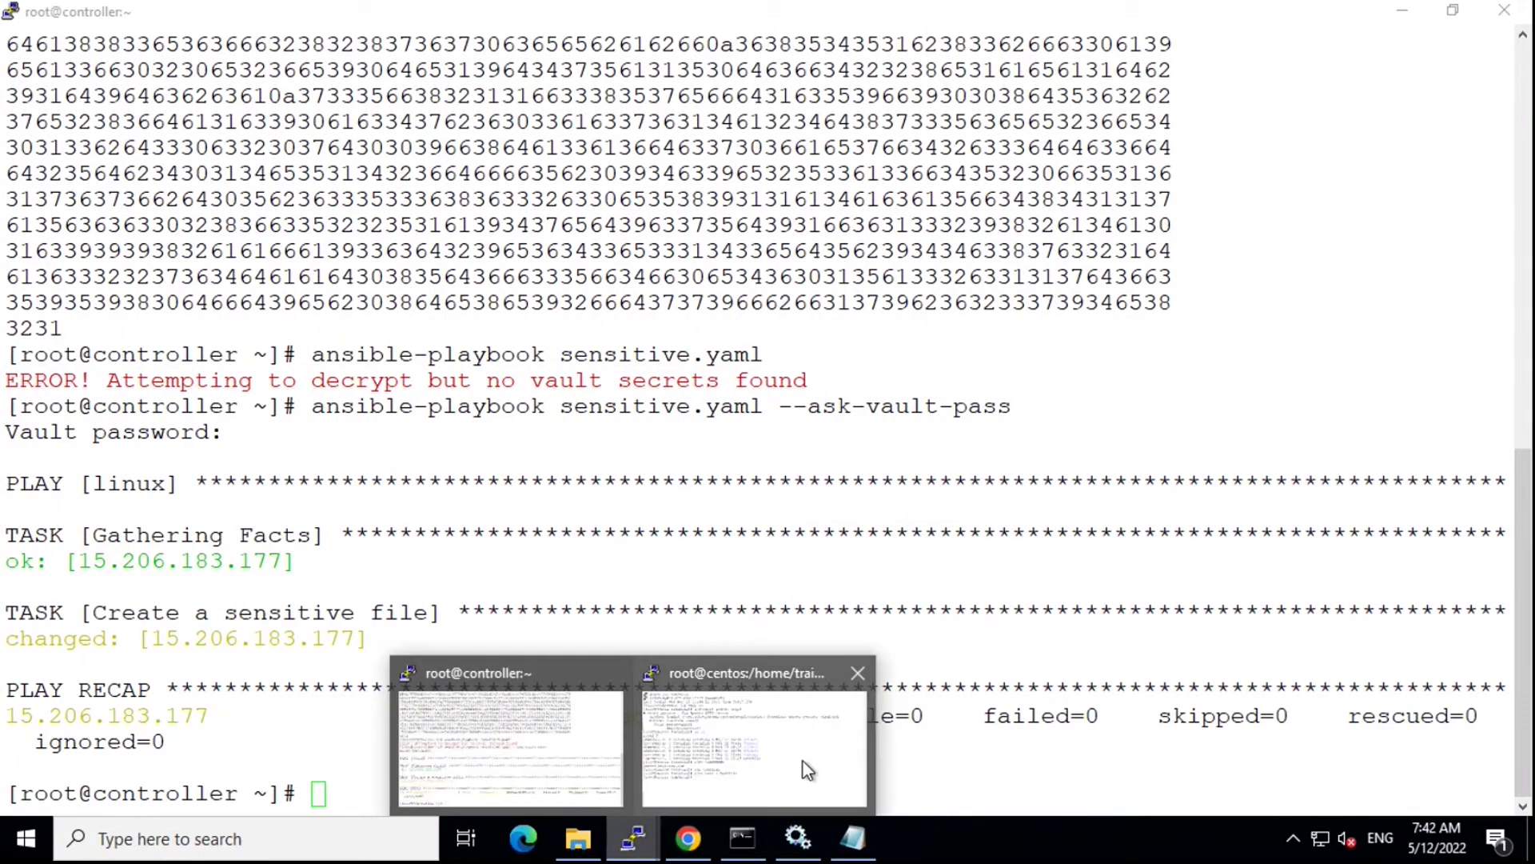
Step: On the centos host, run ls and cat sensitive.txt, then switch back to the controller
click(812, 768)
text(ls)
key(Return)
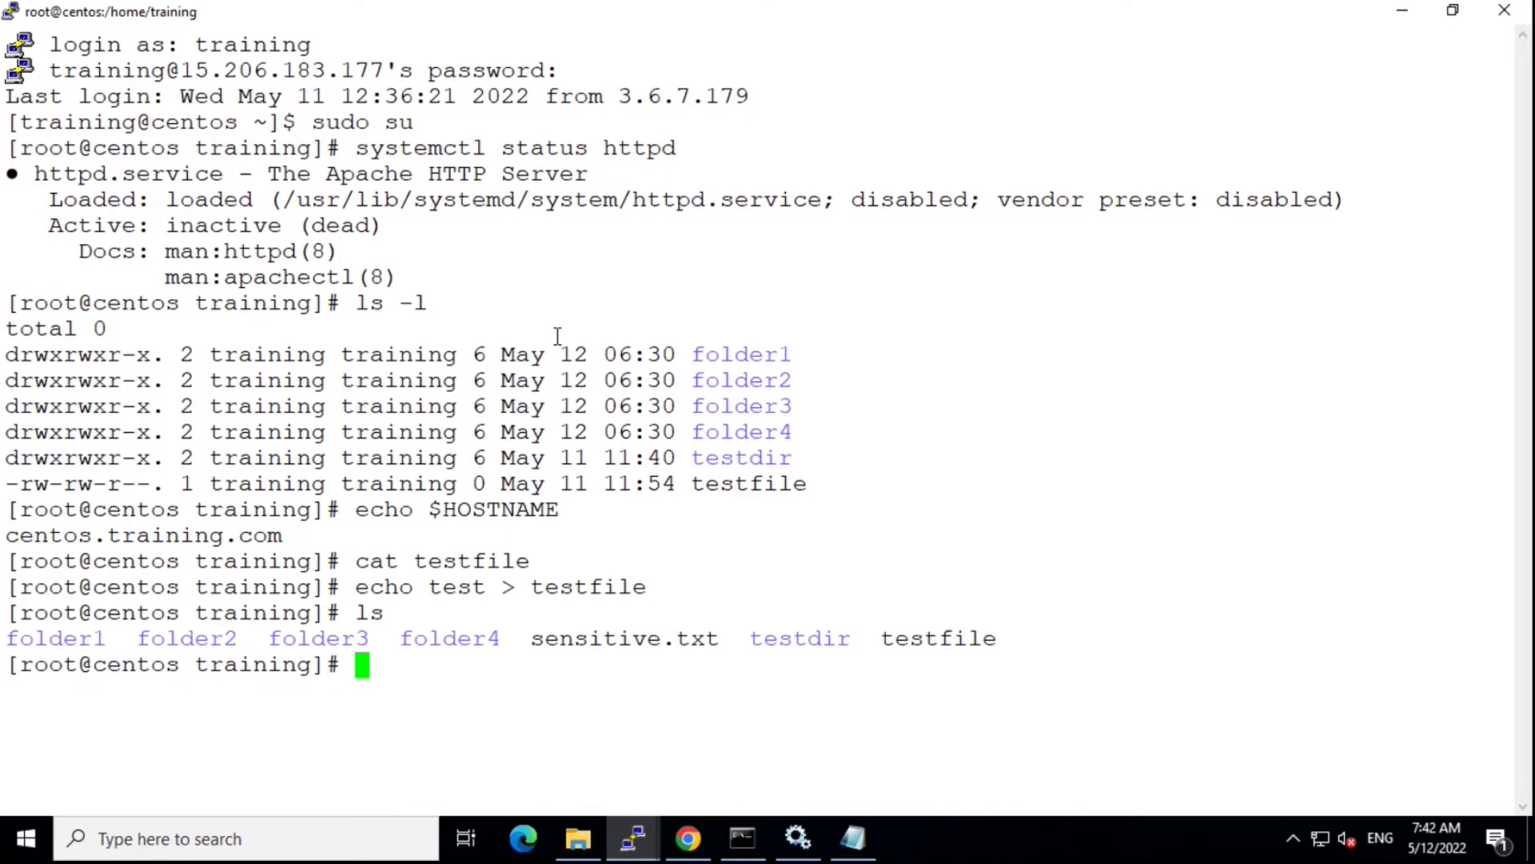
text(cat )
text(sensitive.txt)
key(Return)
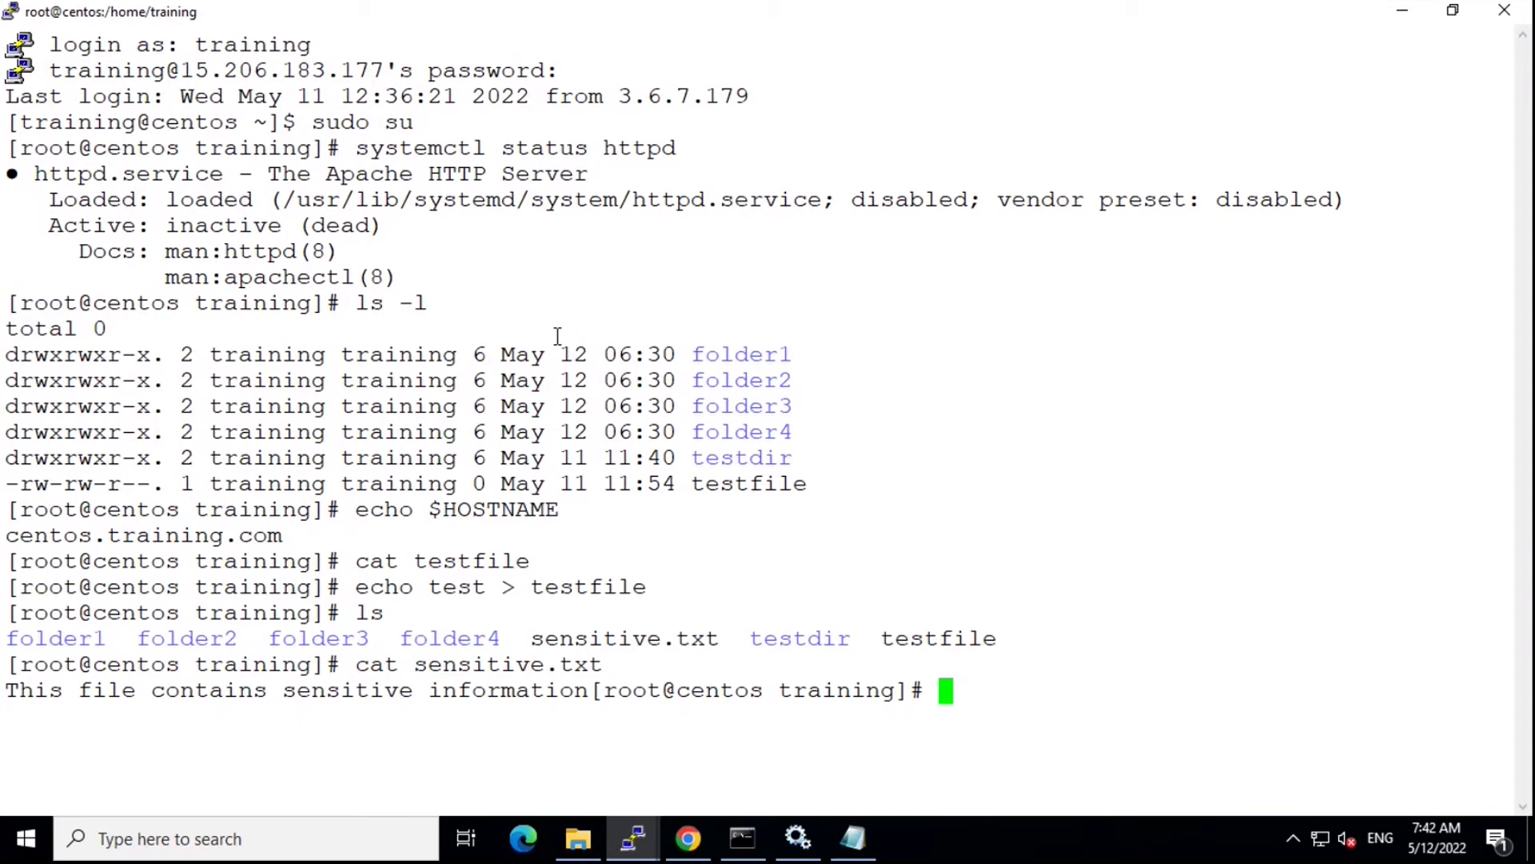
key(alt+Tab)
text(an)
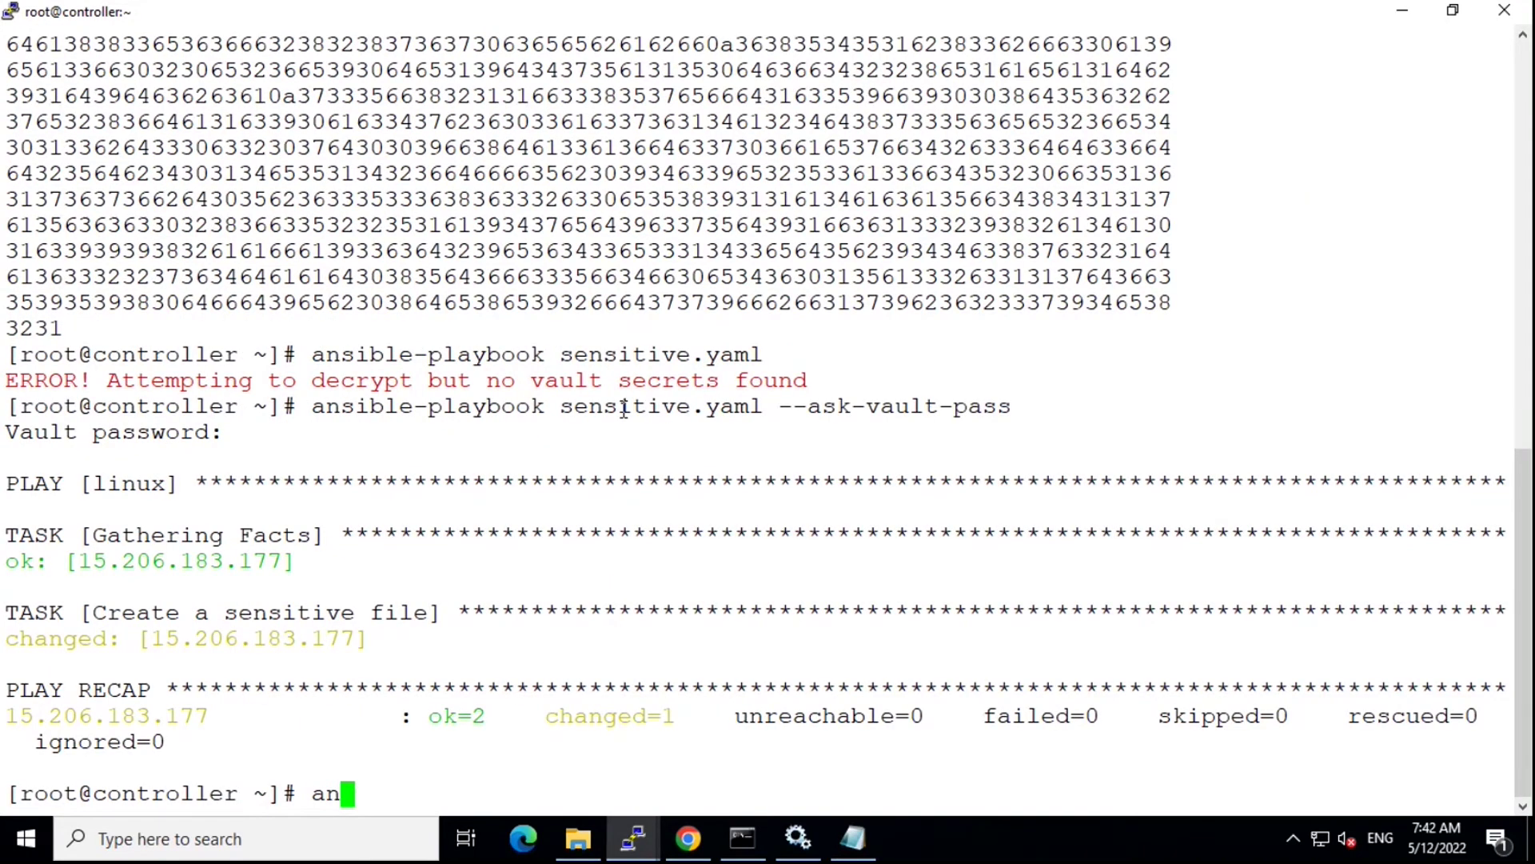
text(sible-)
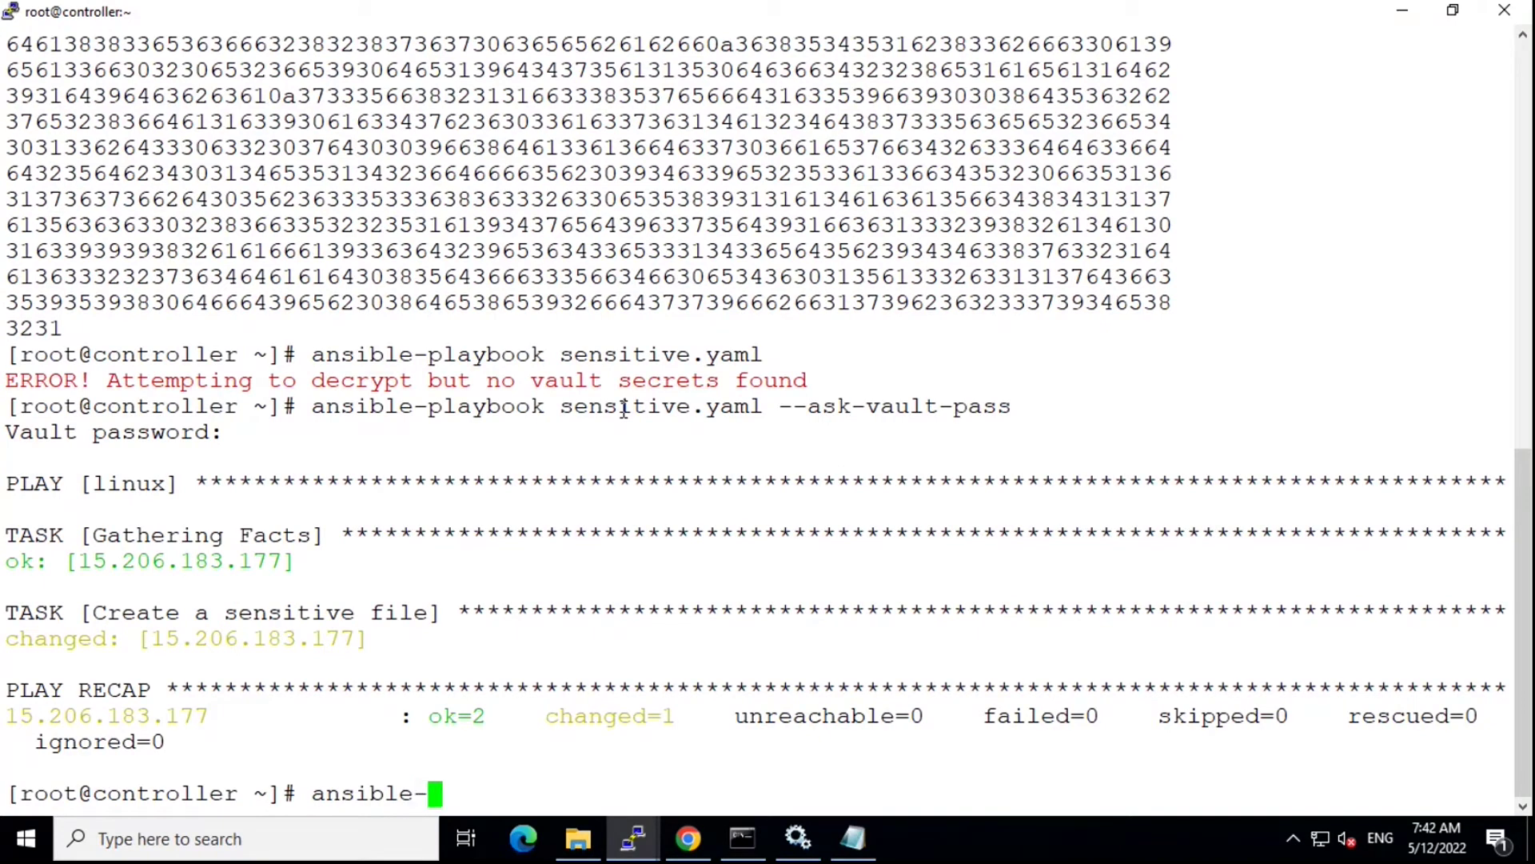
text(vault)
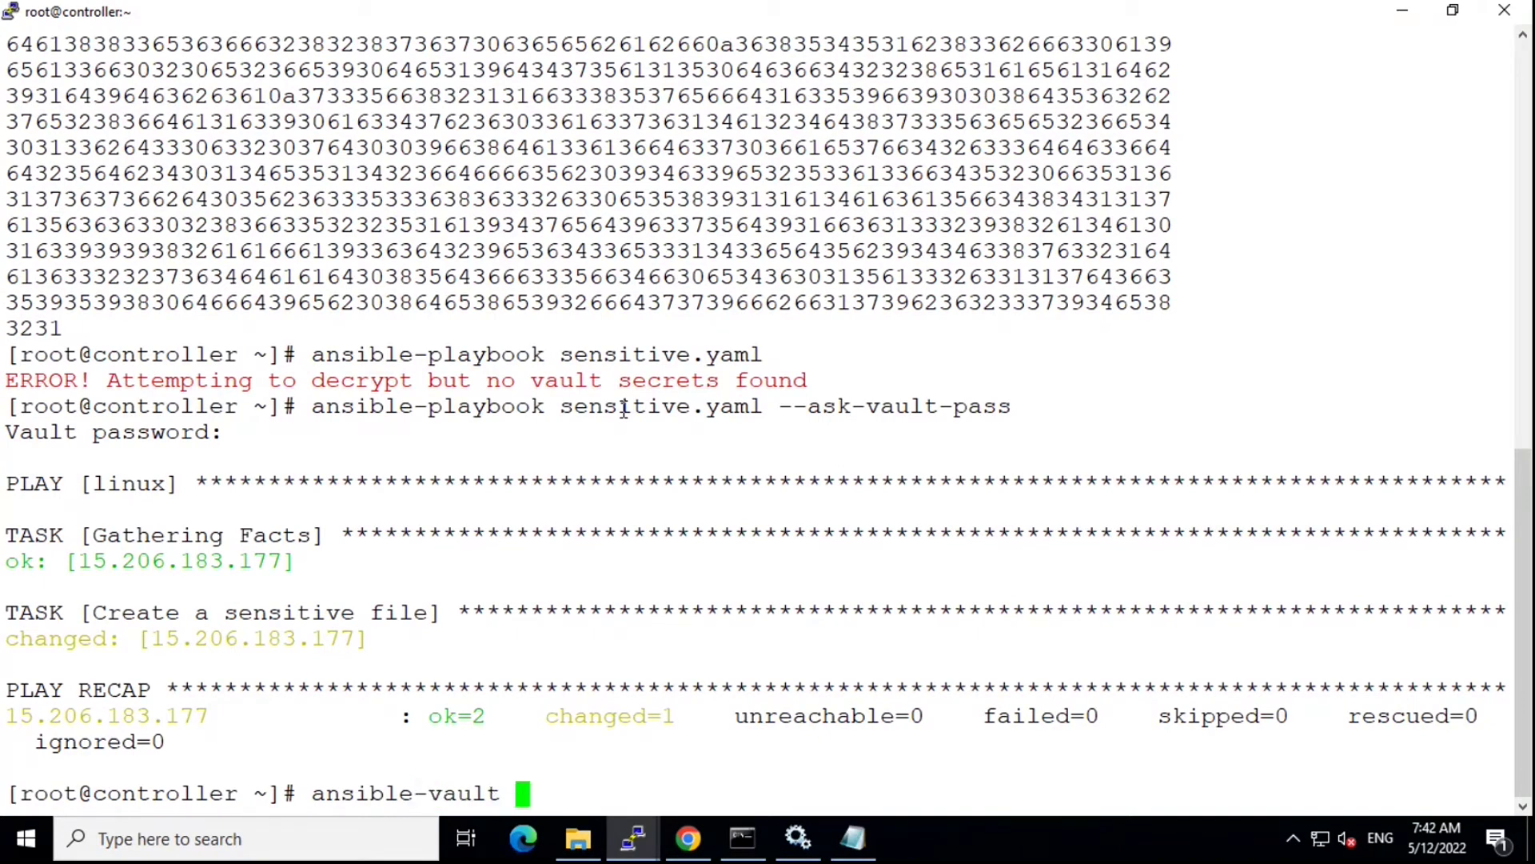
text( edit)
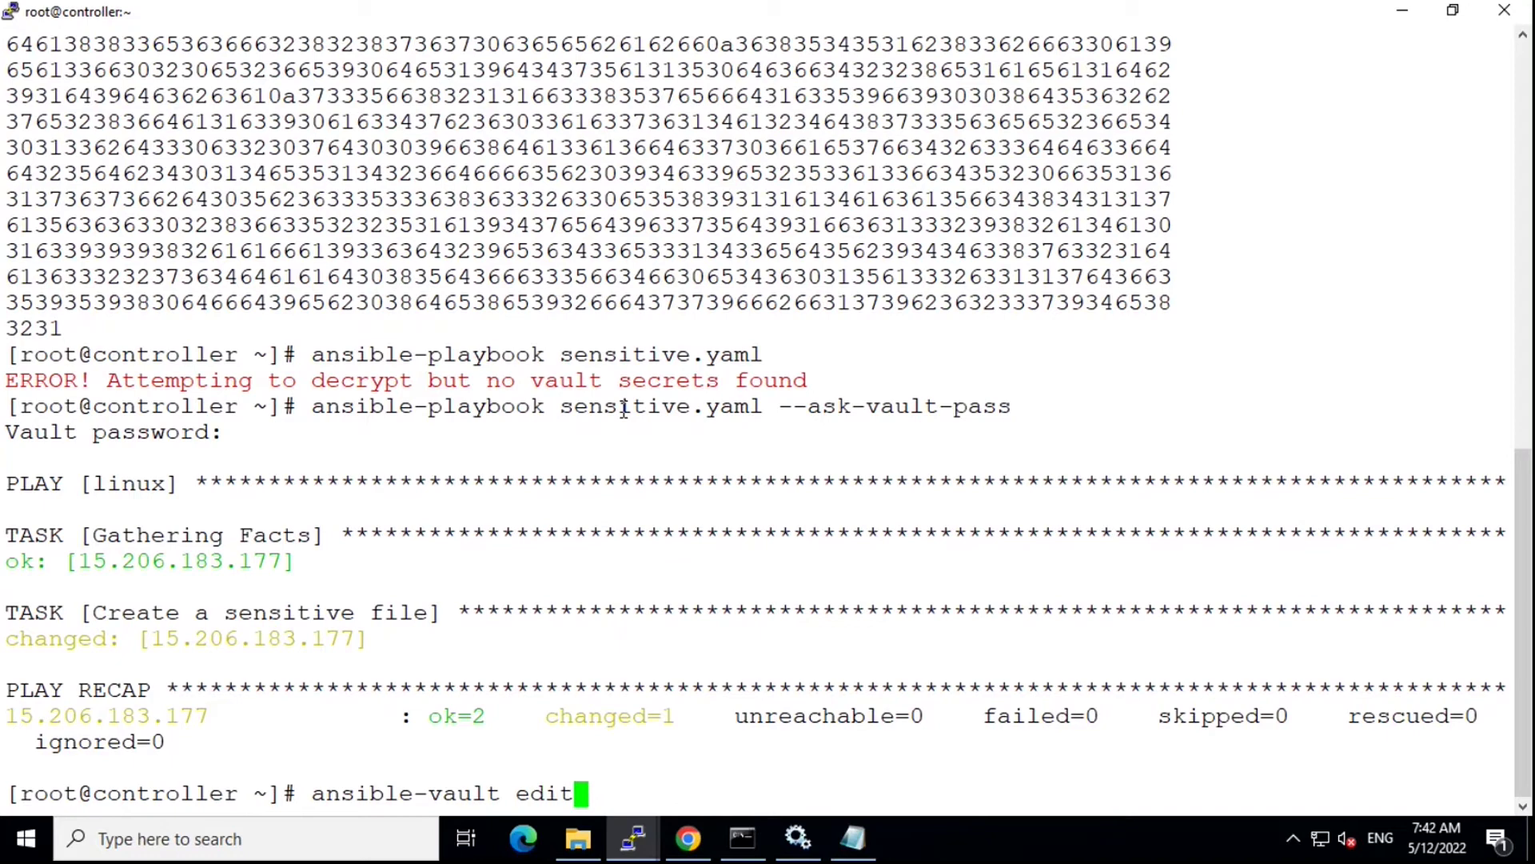
text( se)
Step: Run ansible-vault edit sensitive.yaml with the vault password, review the playbook, then save with :wq
key(Tab)
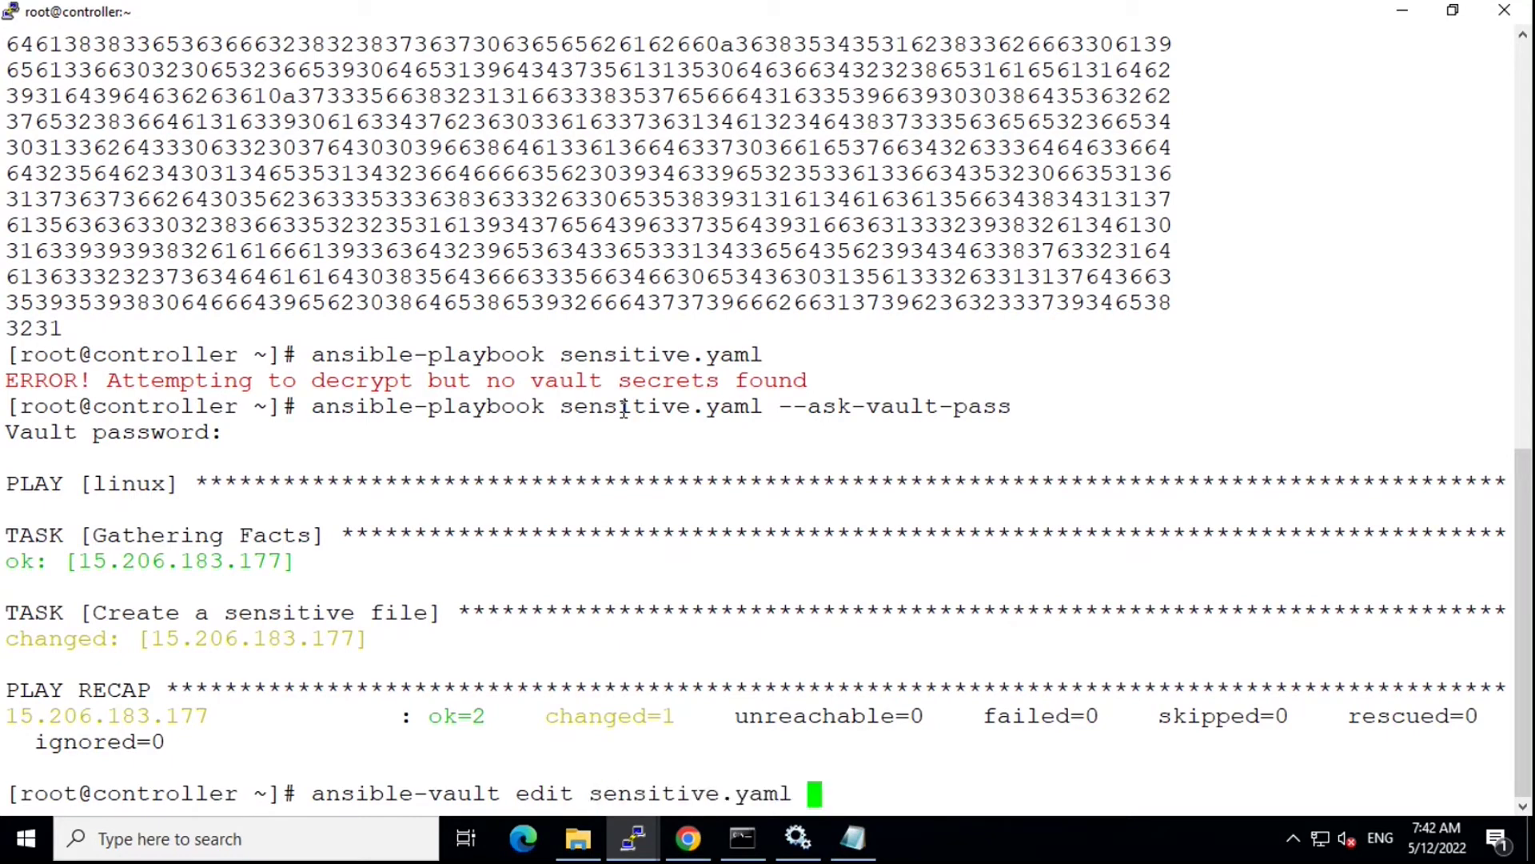
key(Return)
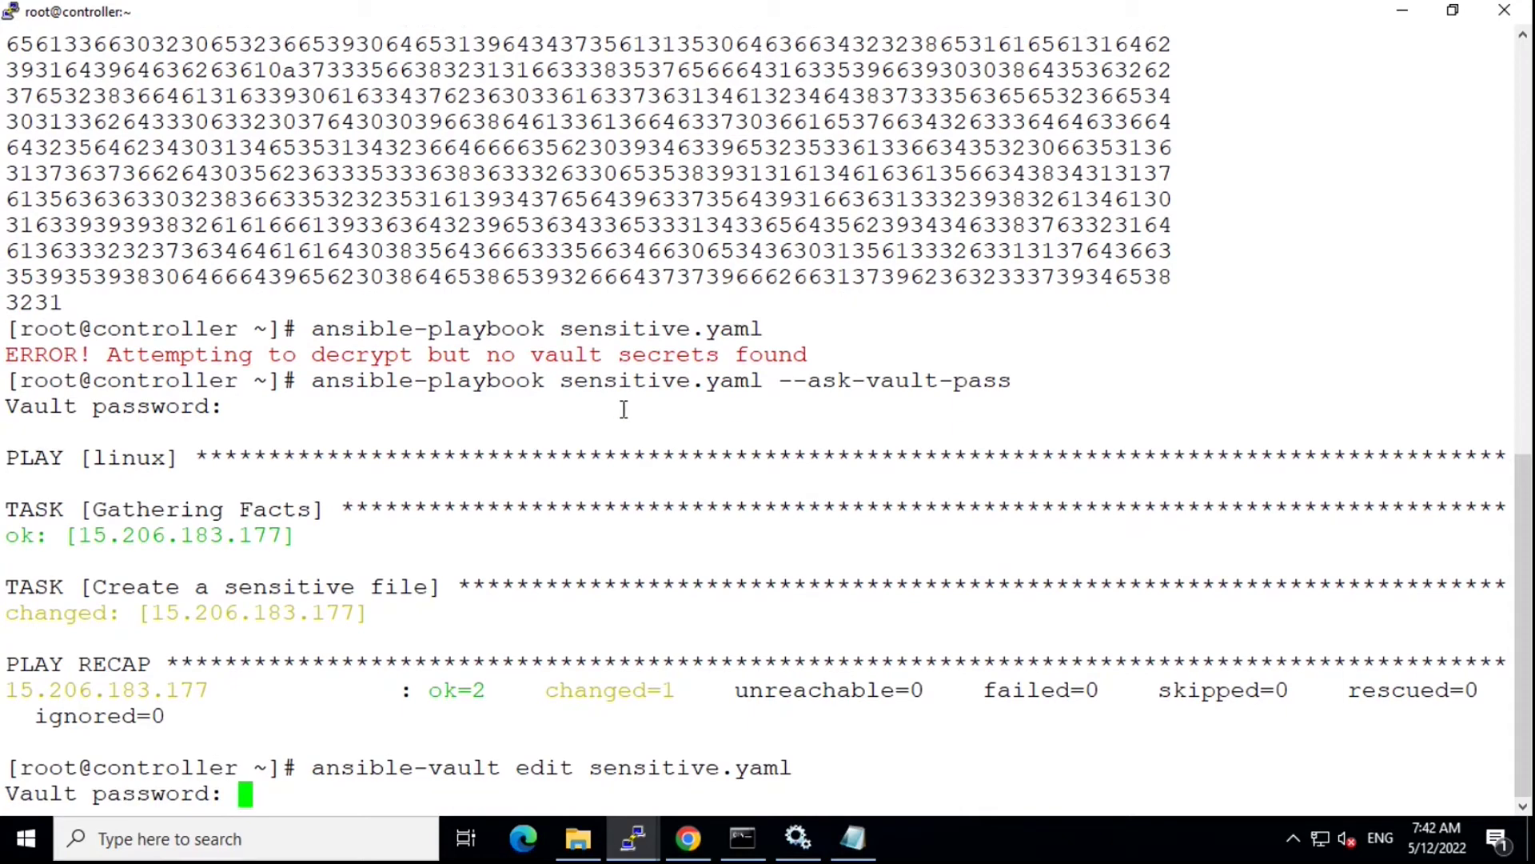
key(Return)
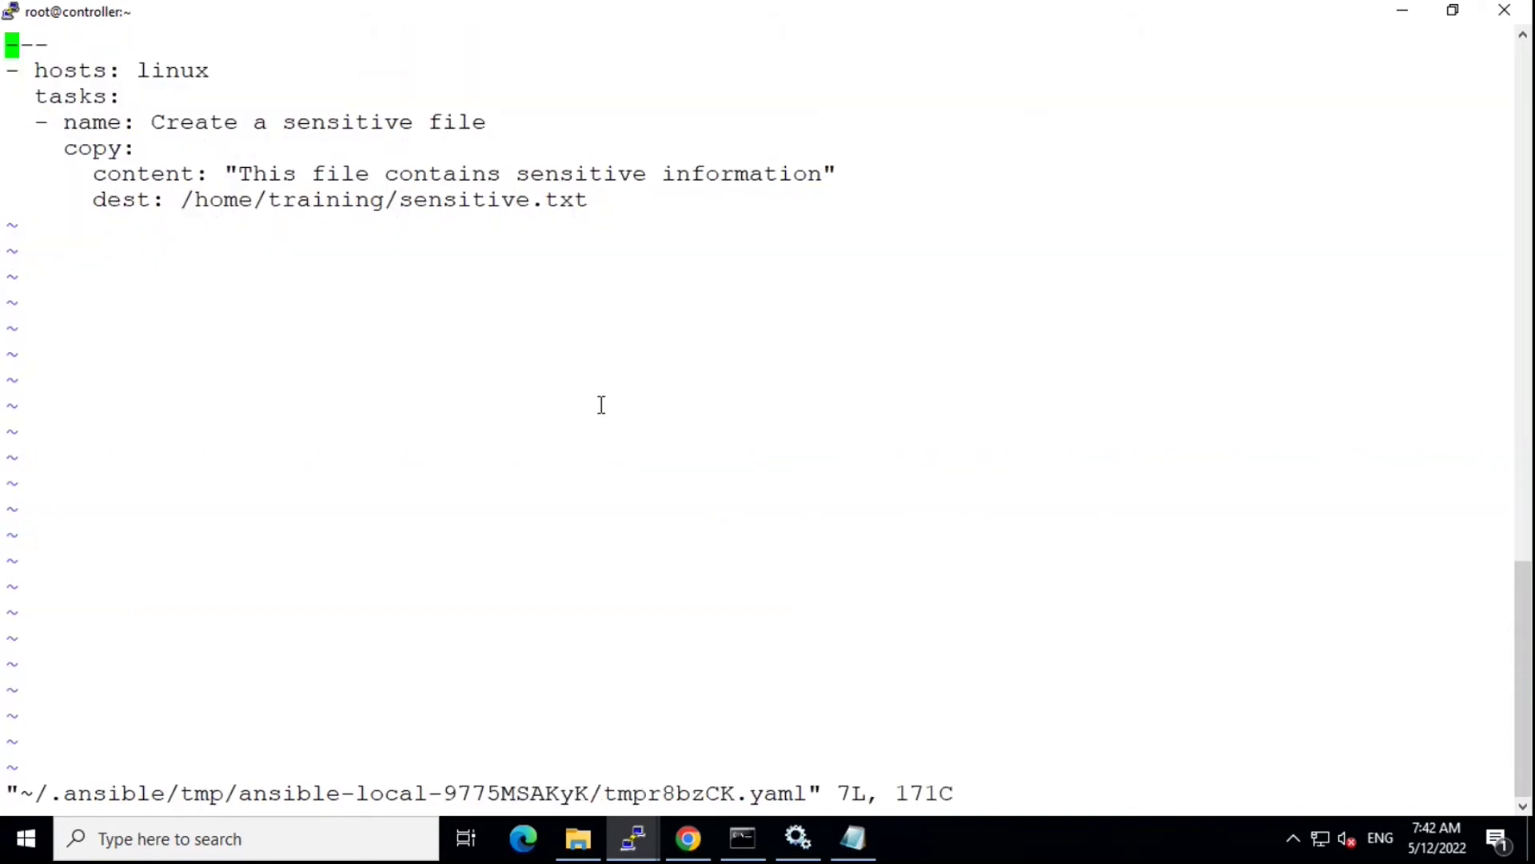
scroll(590, 377, up, 5)
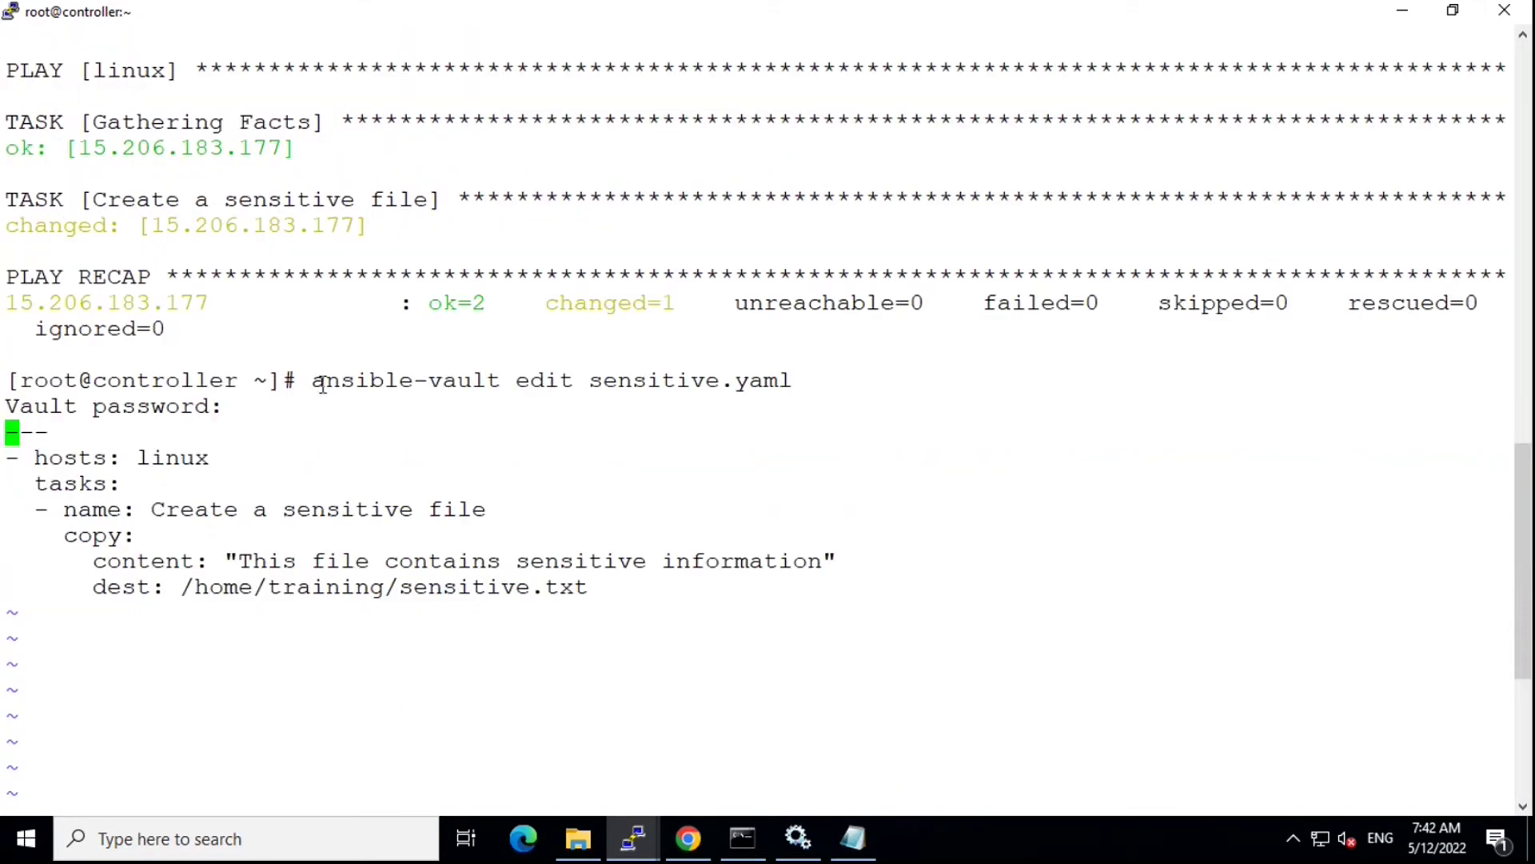
mouse_move(320, 379)
mouse_down()
mouse_move(621, 357)
mouse_move(793, 380)
mouse_up()
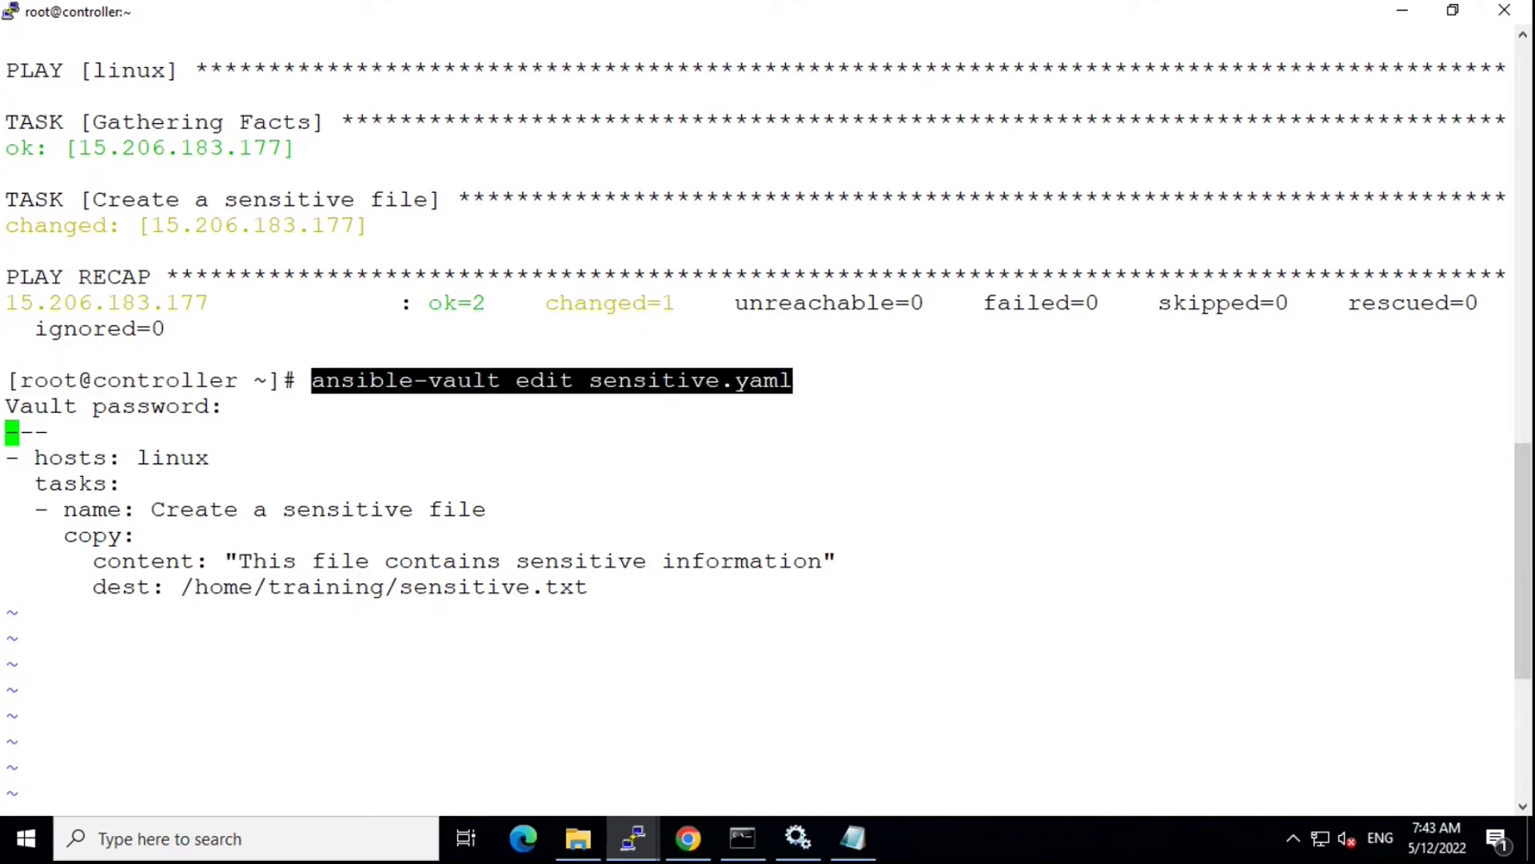
click(619, 486)
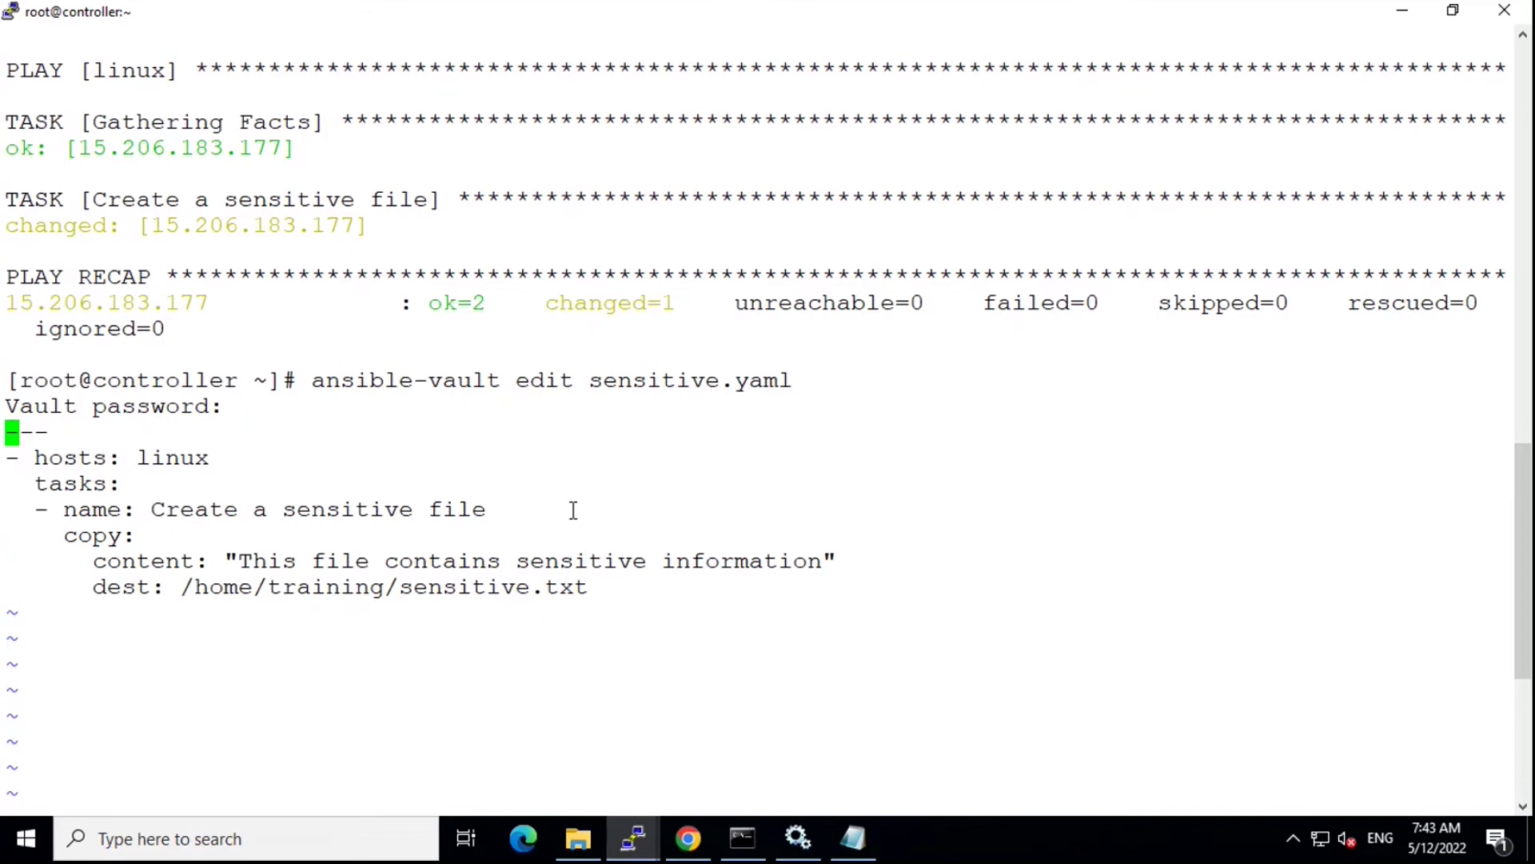
key(Down)
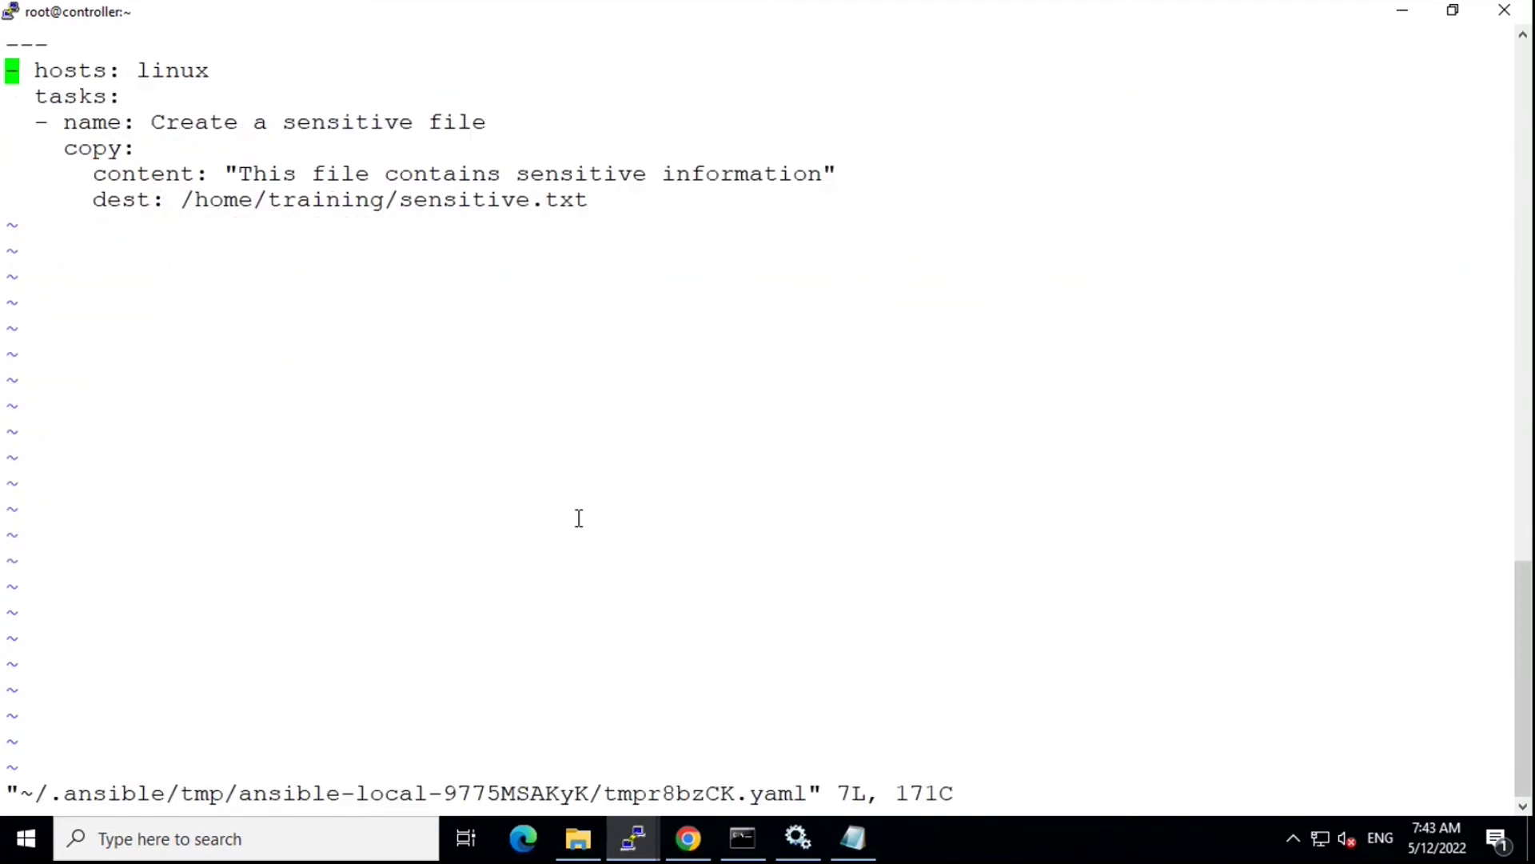
key(Down)
key(Down)
text(:wq)
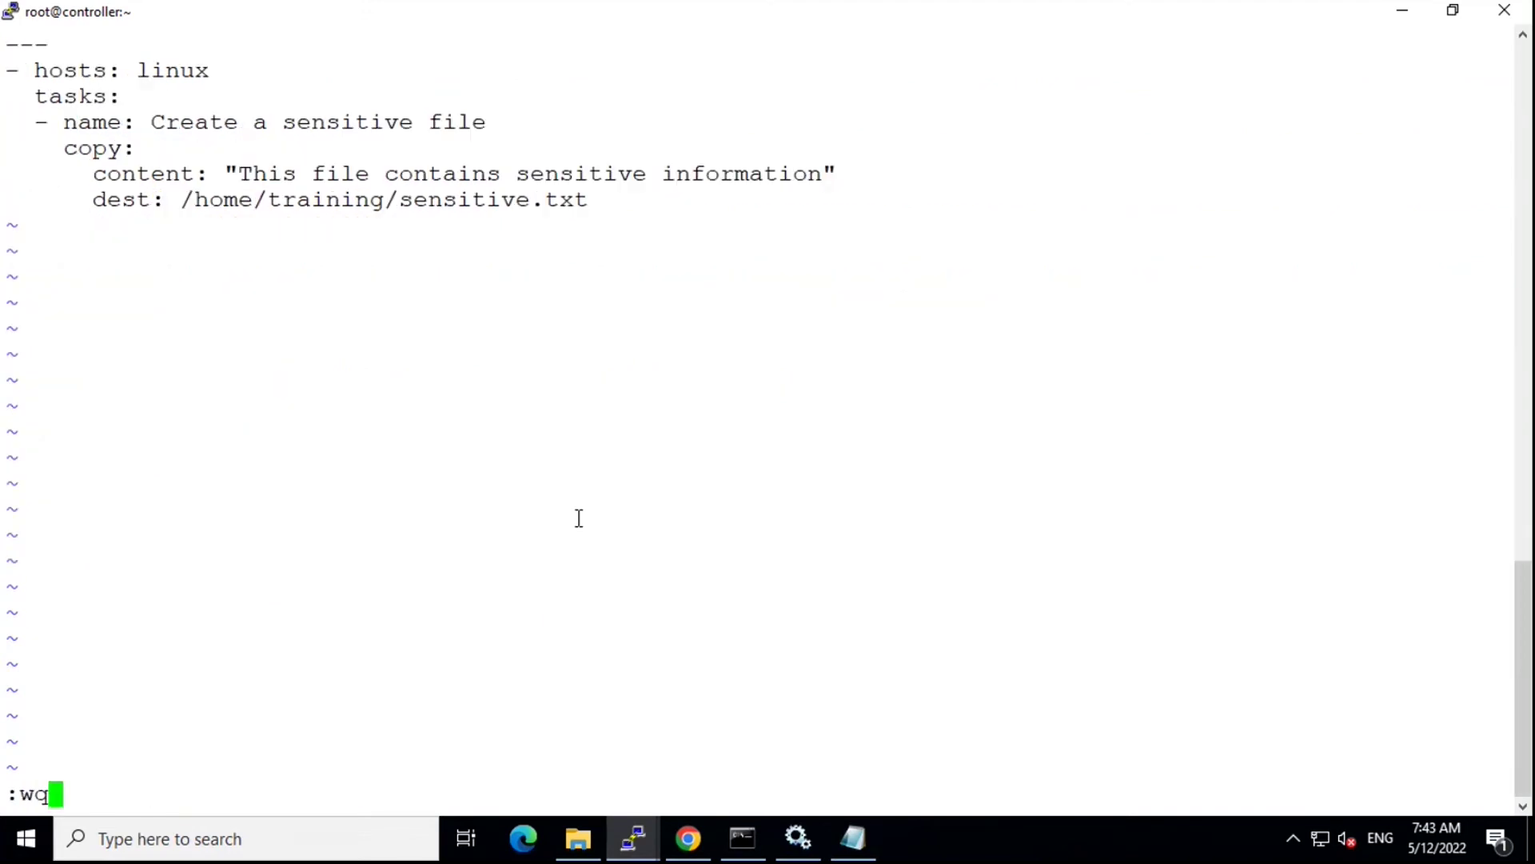
key(Return)
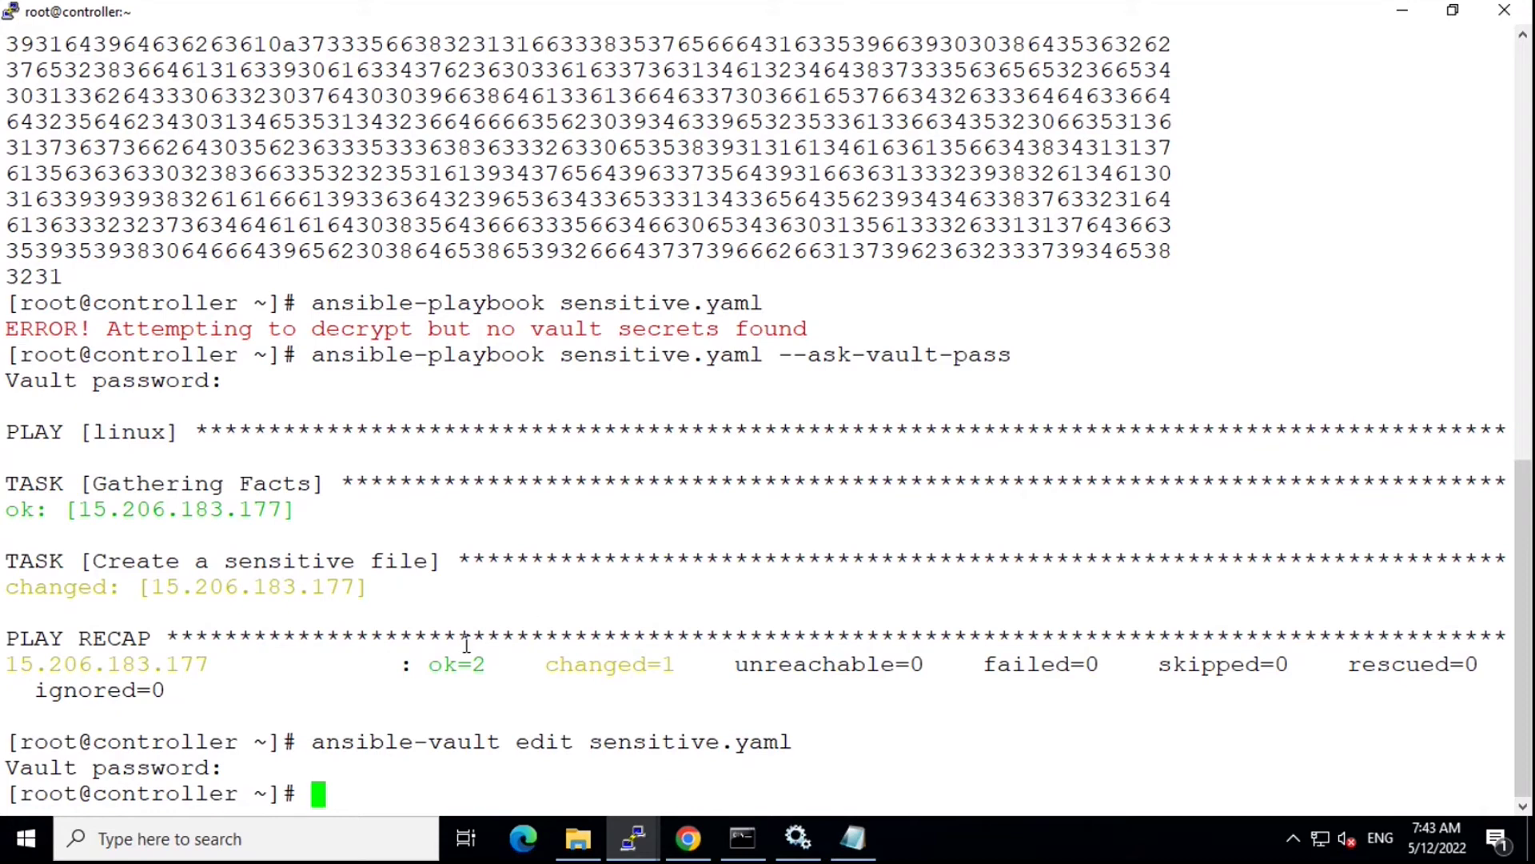
Step: Decrypt sensitive.yaml with ansible-vault decrypt, entering its vault password
key(Up)
key(Left)
key(Left)
key(Left)
key(Left)
key(Left)
key(Left)
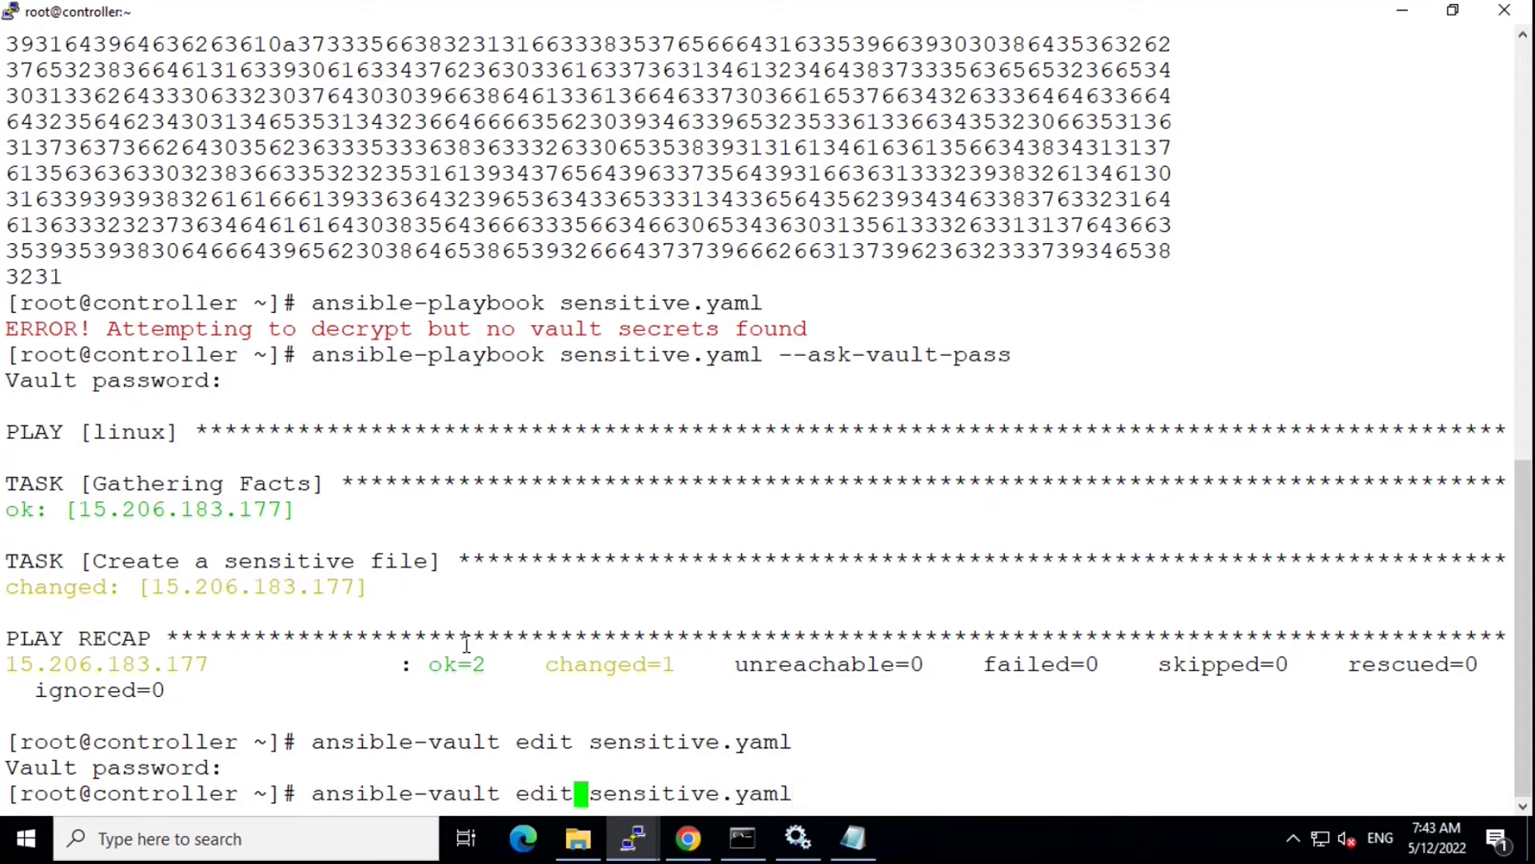
key(BackSpace)
key(BackSpace)
key(BackSpace)
key(BackSpace)
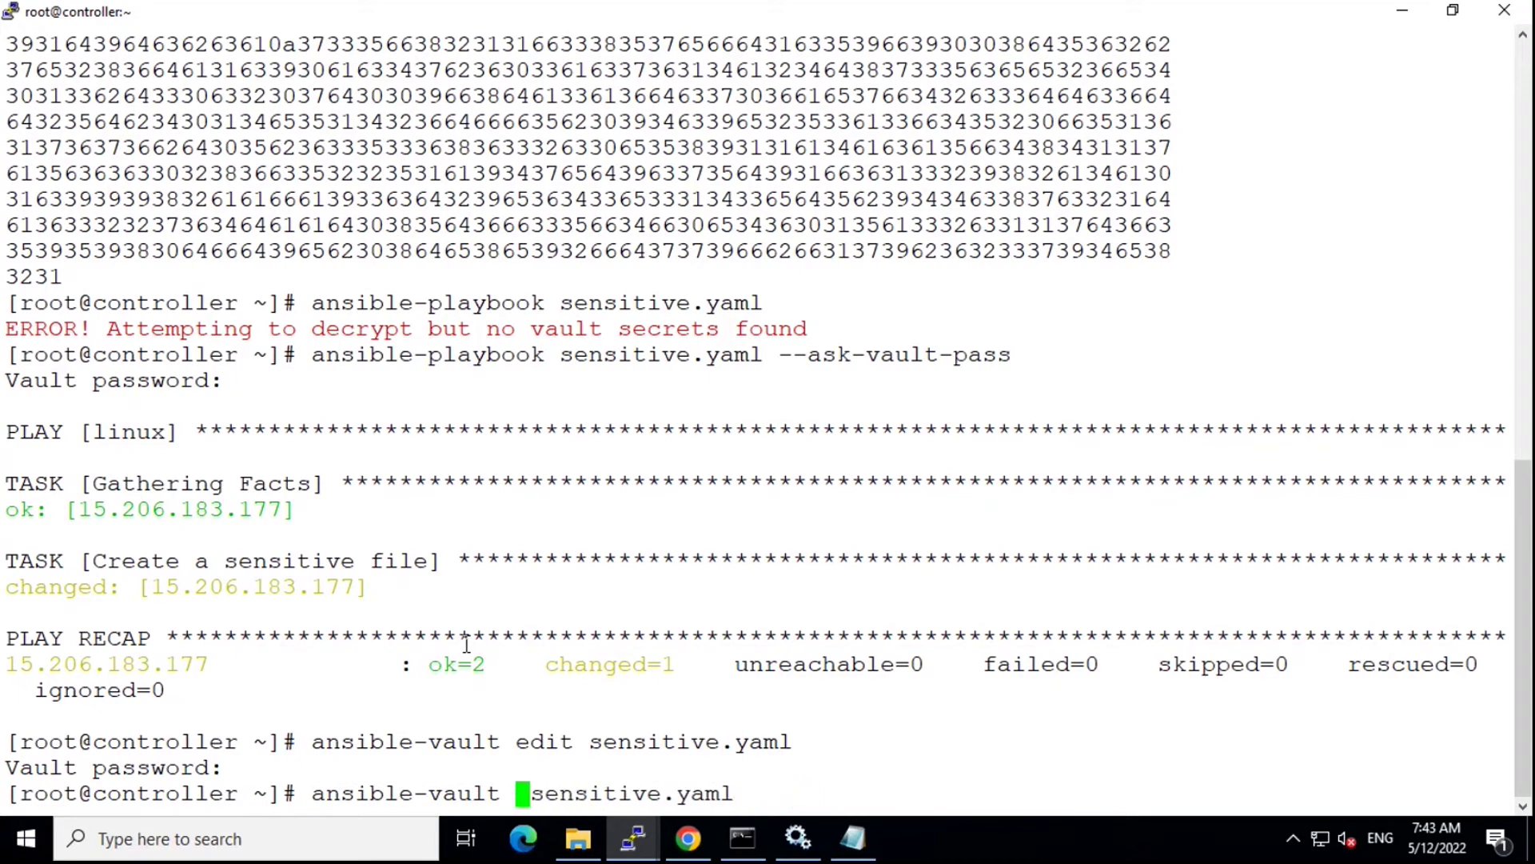
text(de)
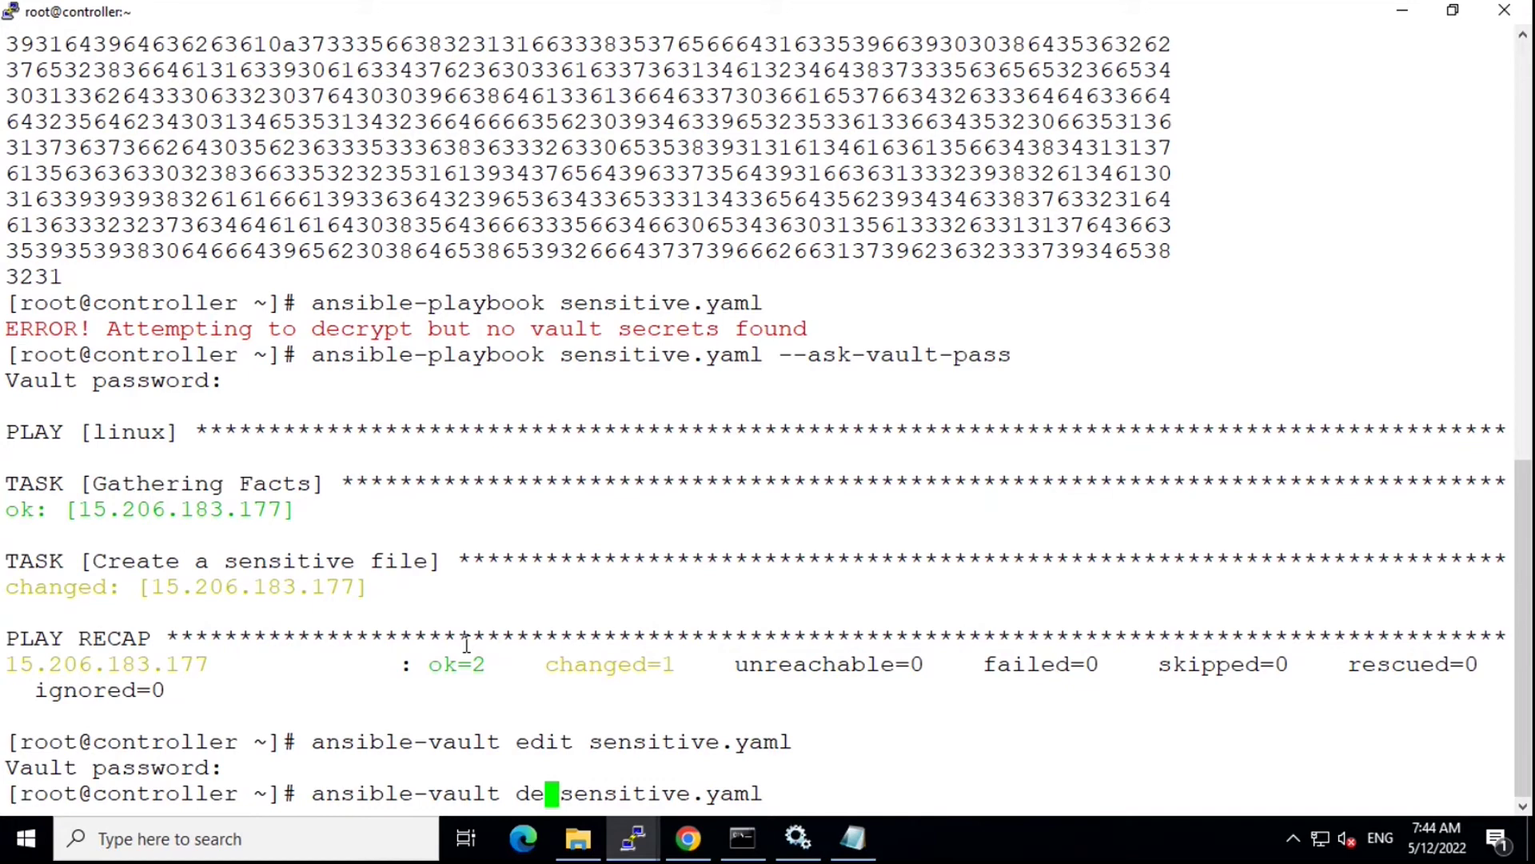
text(c)
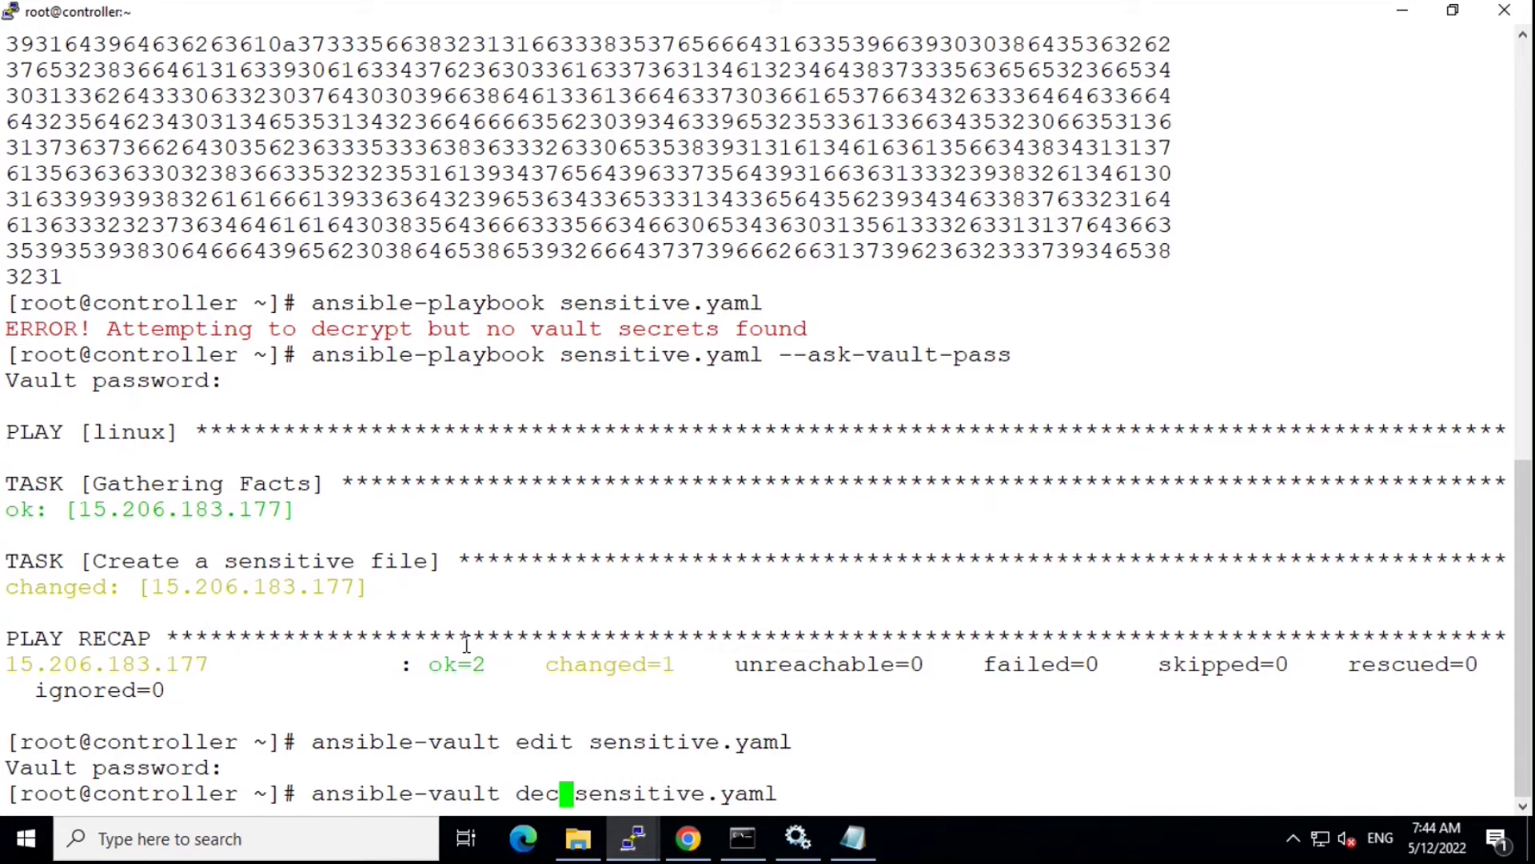
text(rypt)
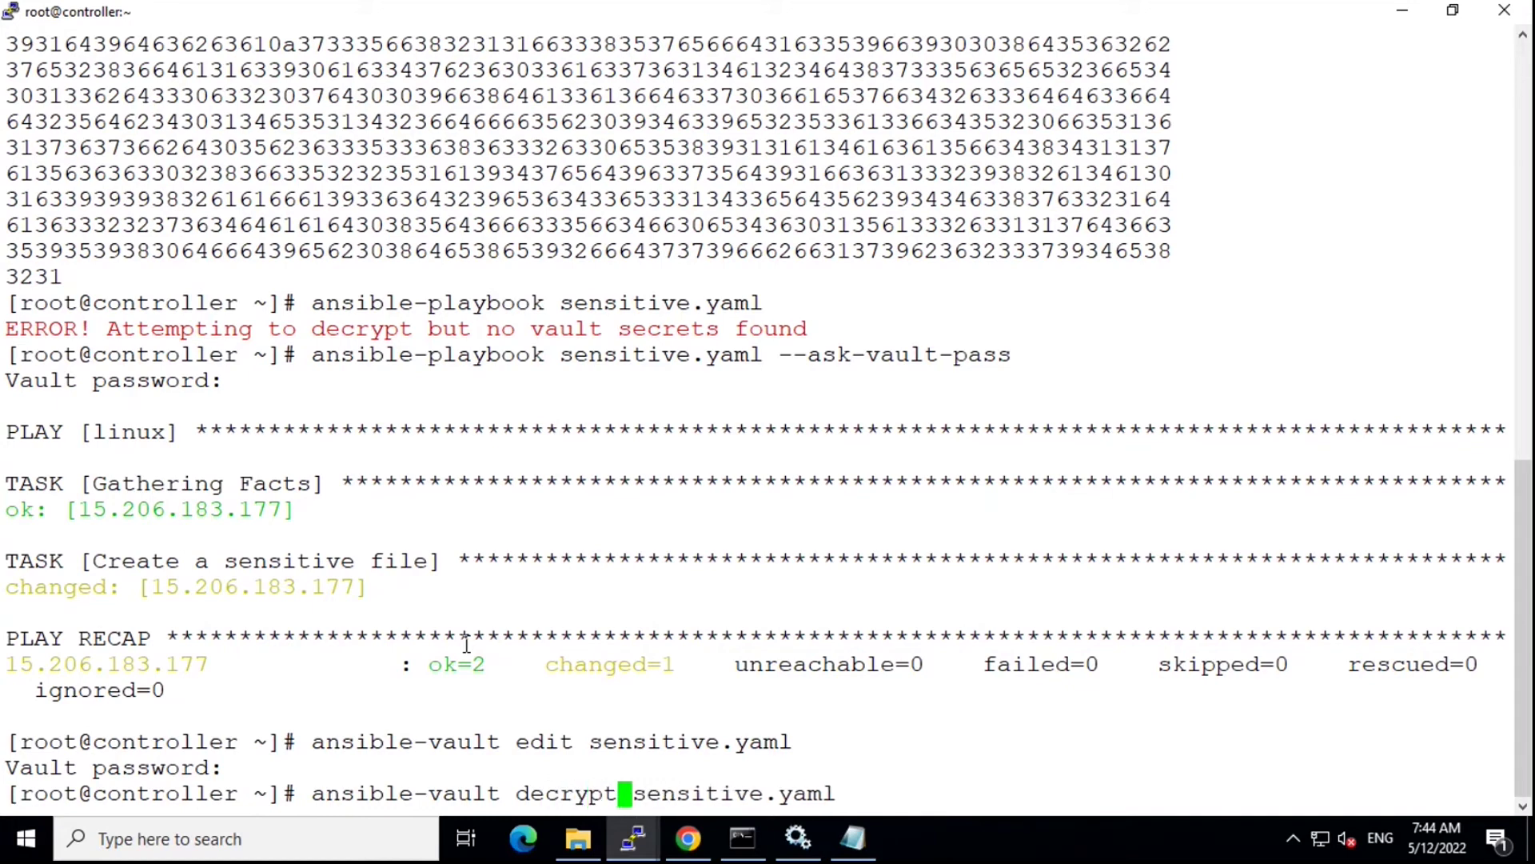
key(Return)
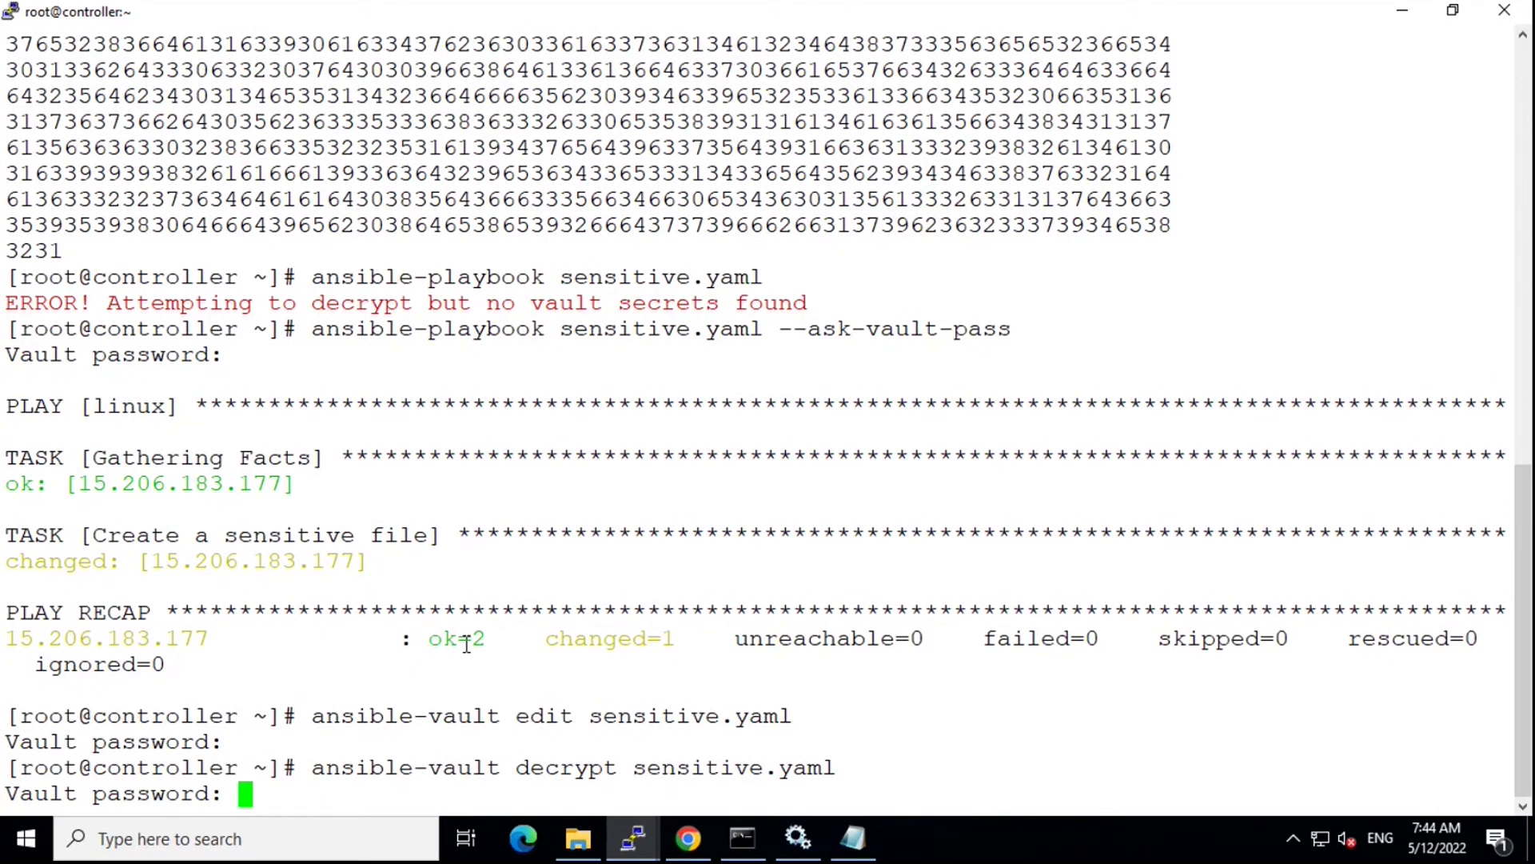
key(Return)
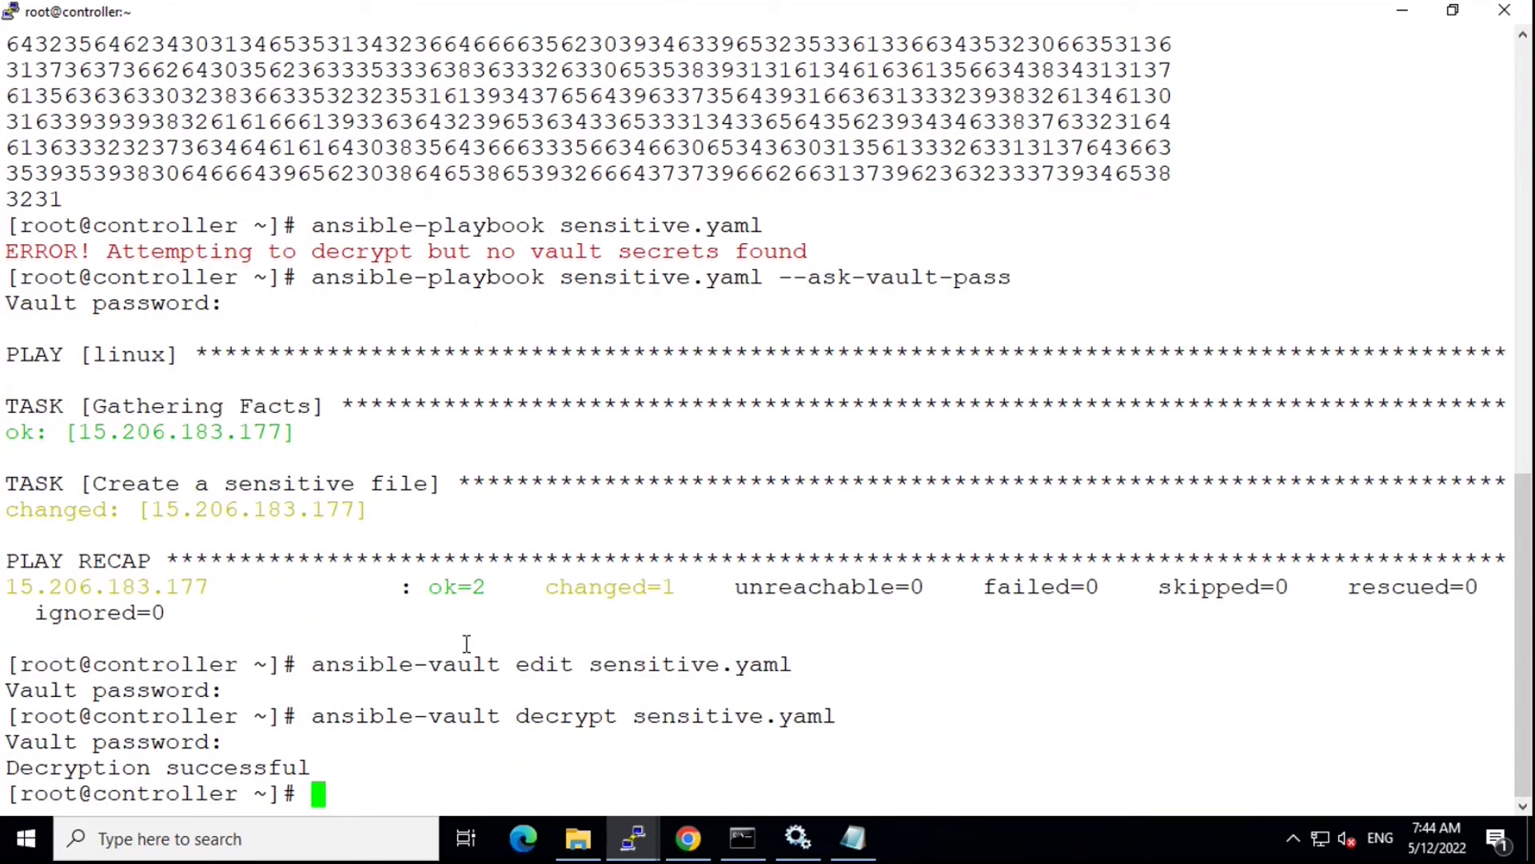
drag(315, 715, 836, 716)
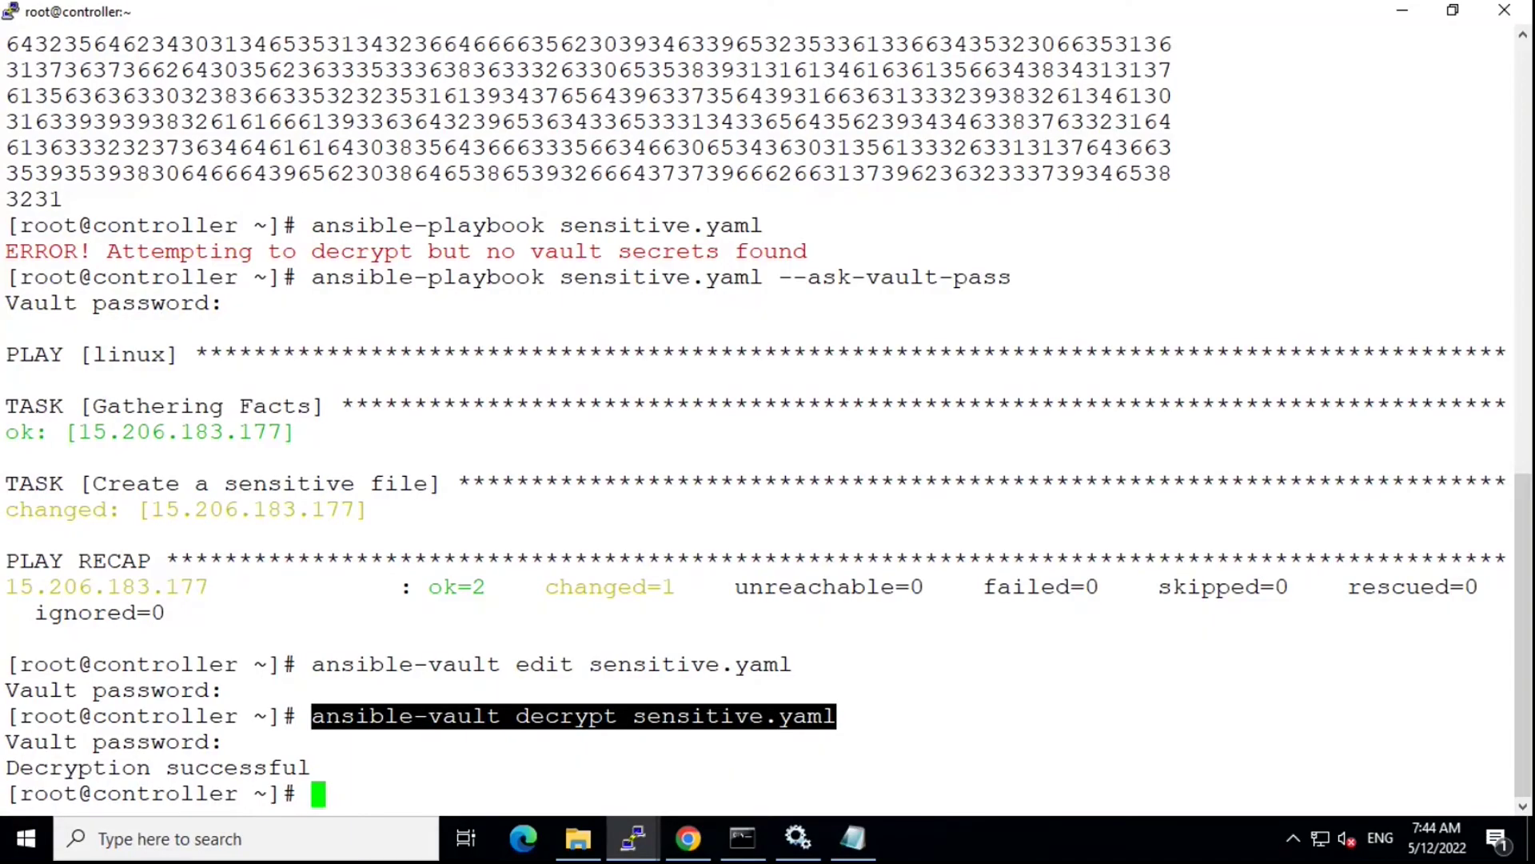
Step: Inspect the plain-text YAML of sensitive.yaml in vi, then quit without saving
click(588, 350)
text(v)
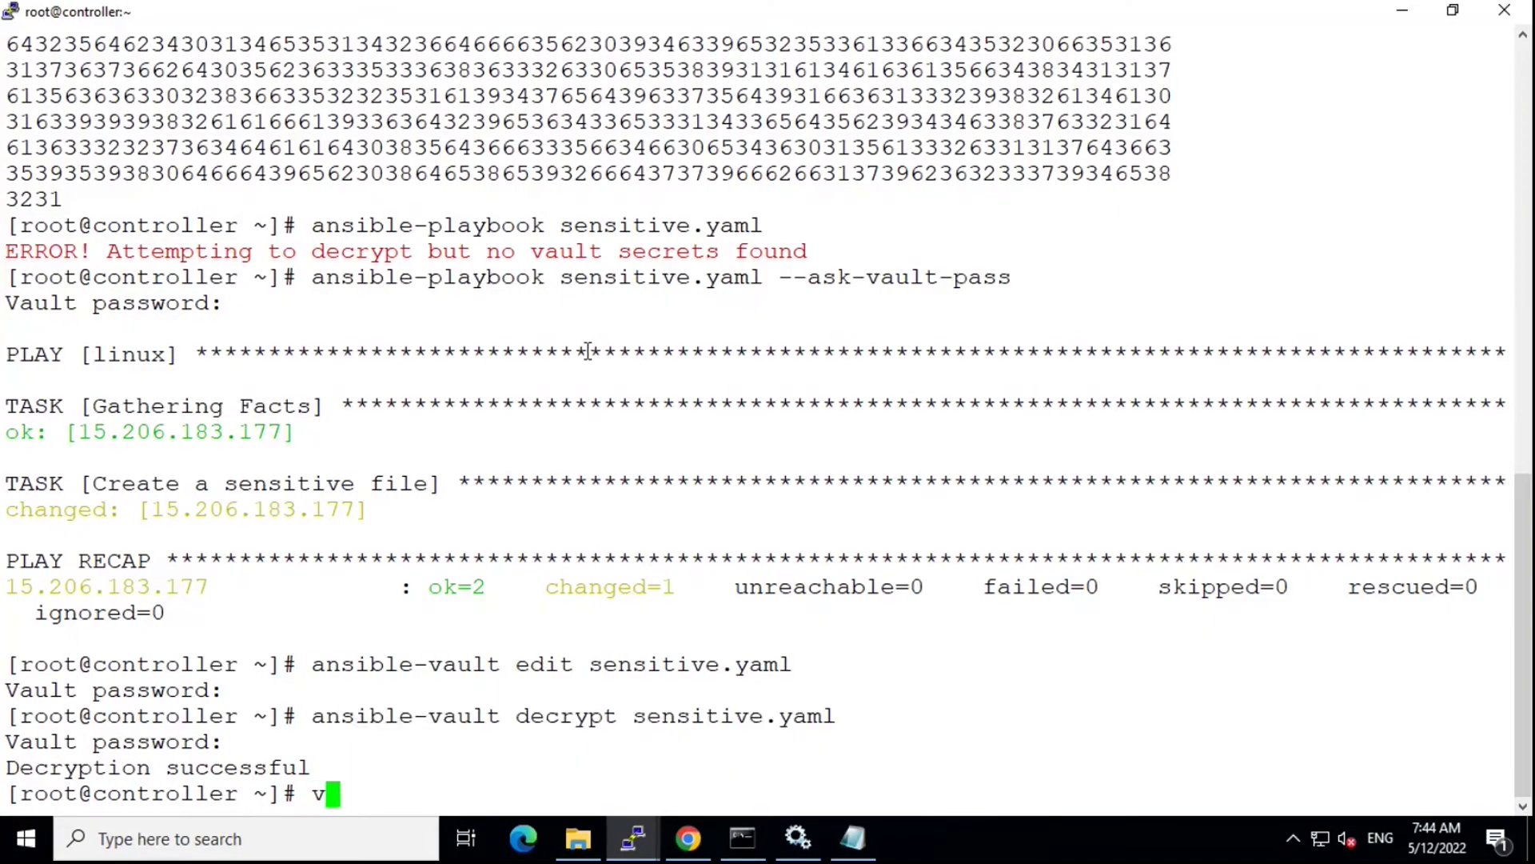
text(i s)
key(Tab)
key(Return)
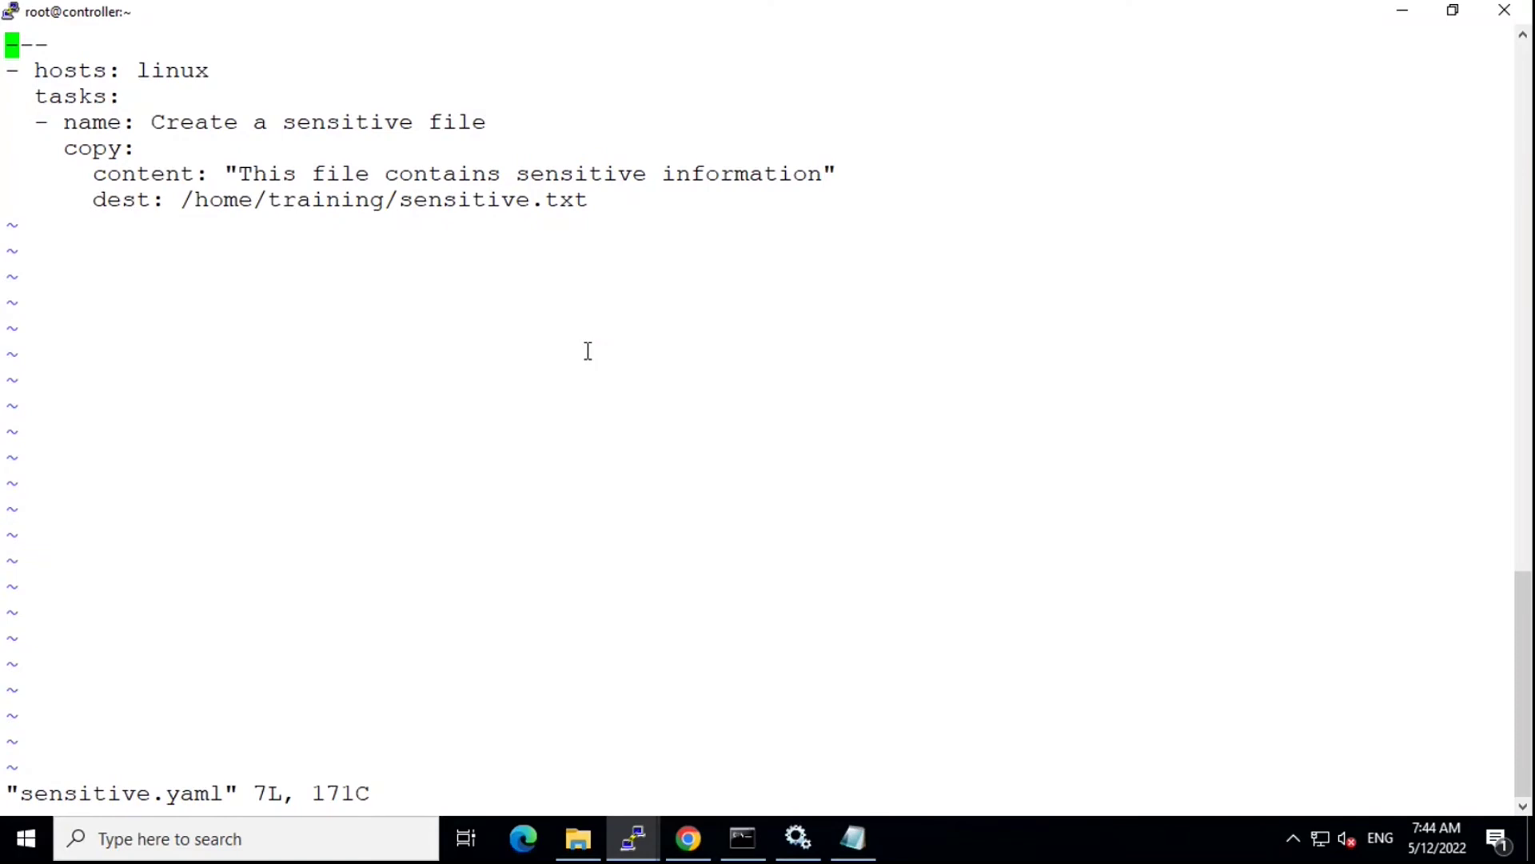
text(:q!)
key(Return)
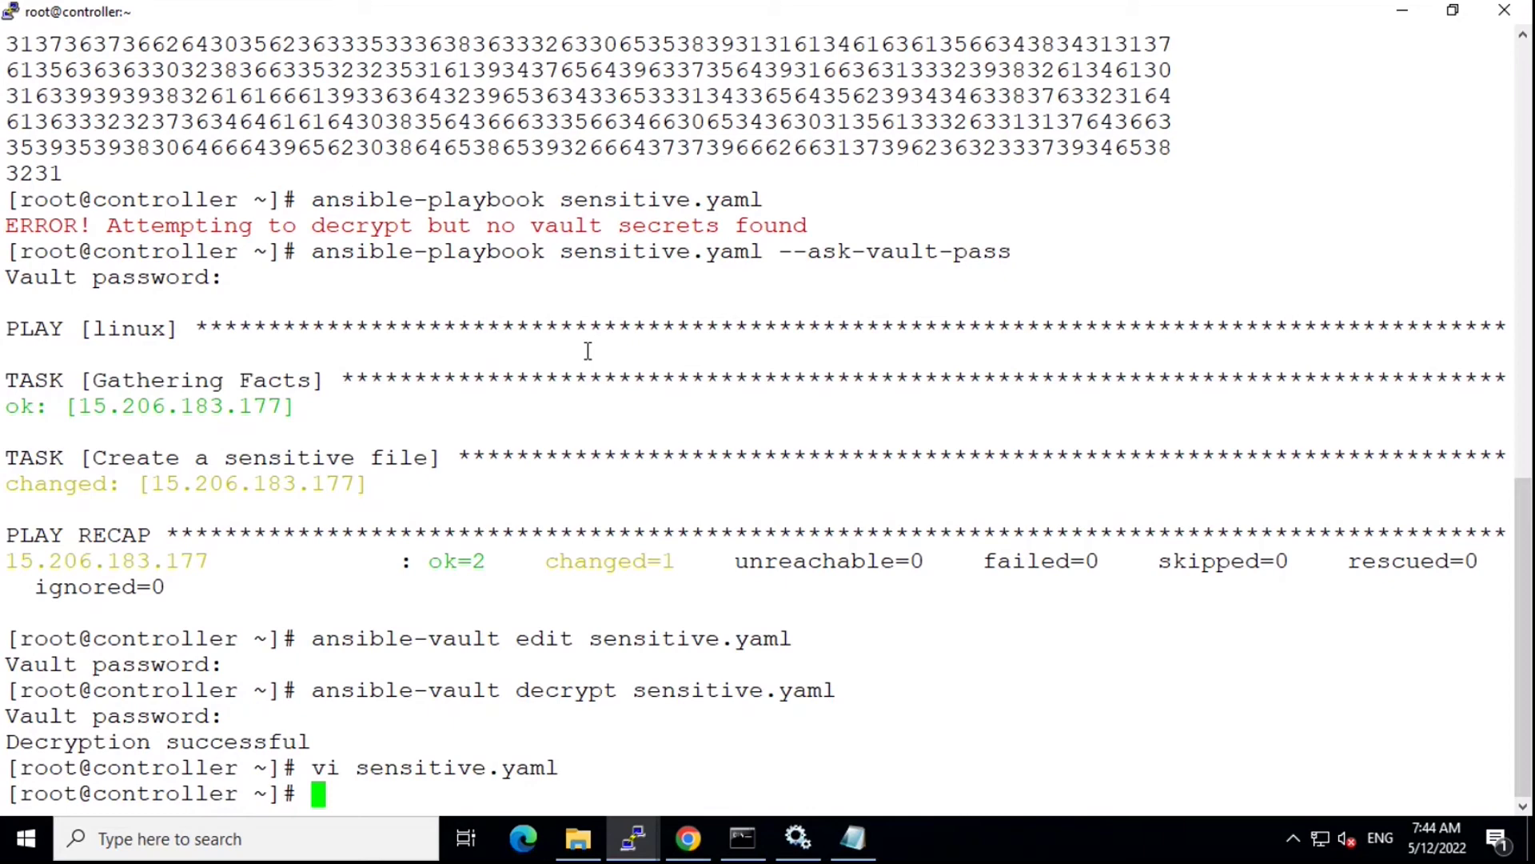
Step: Re-encrypt sensitive.yaml with ansible-vault encrypt under a new, confirmed vault password
key(Up)
key(Up)
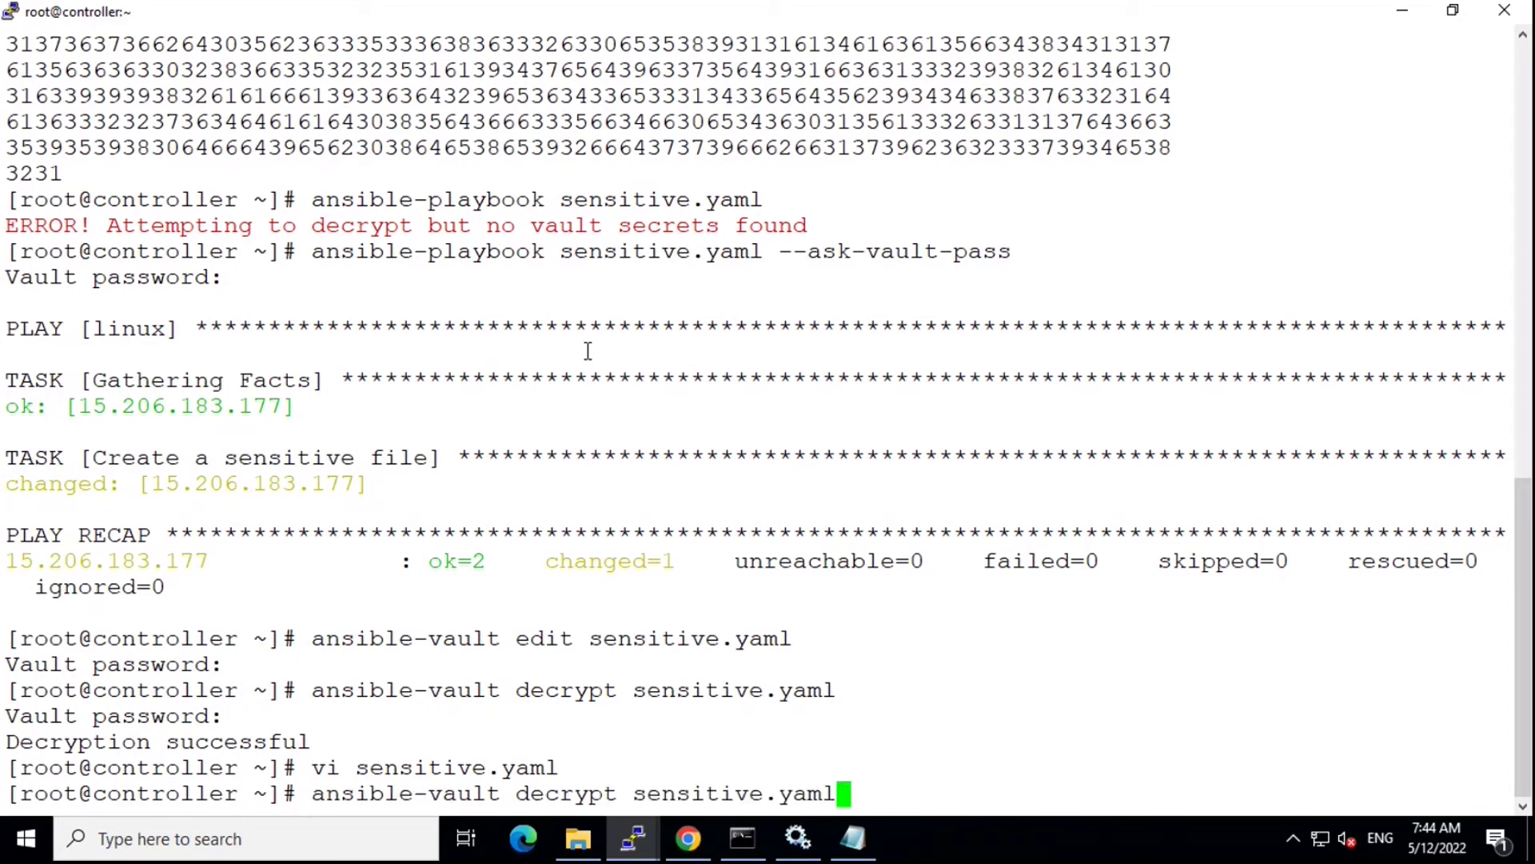
key(Left)
key(Left)
key(Left)
key(Left)
key(Left)
key(Left)
key(Left)
key(Left)
key(Left)
key(BackSpace)
key(BackSpace)
text(en)
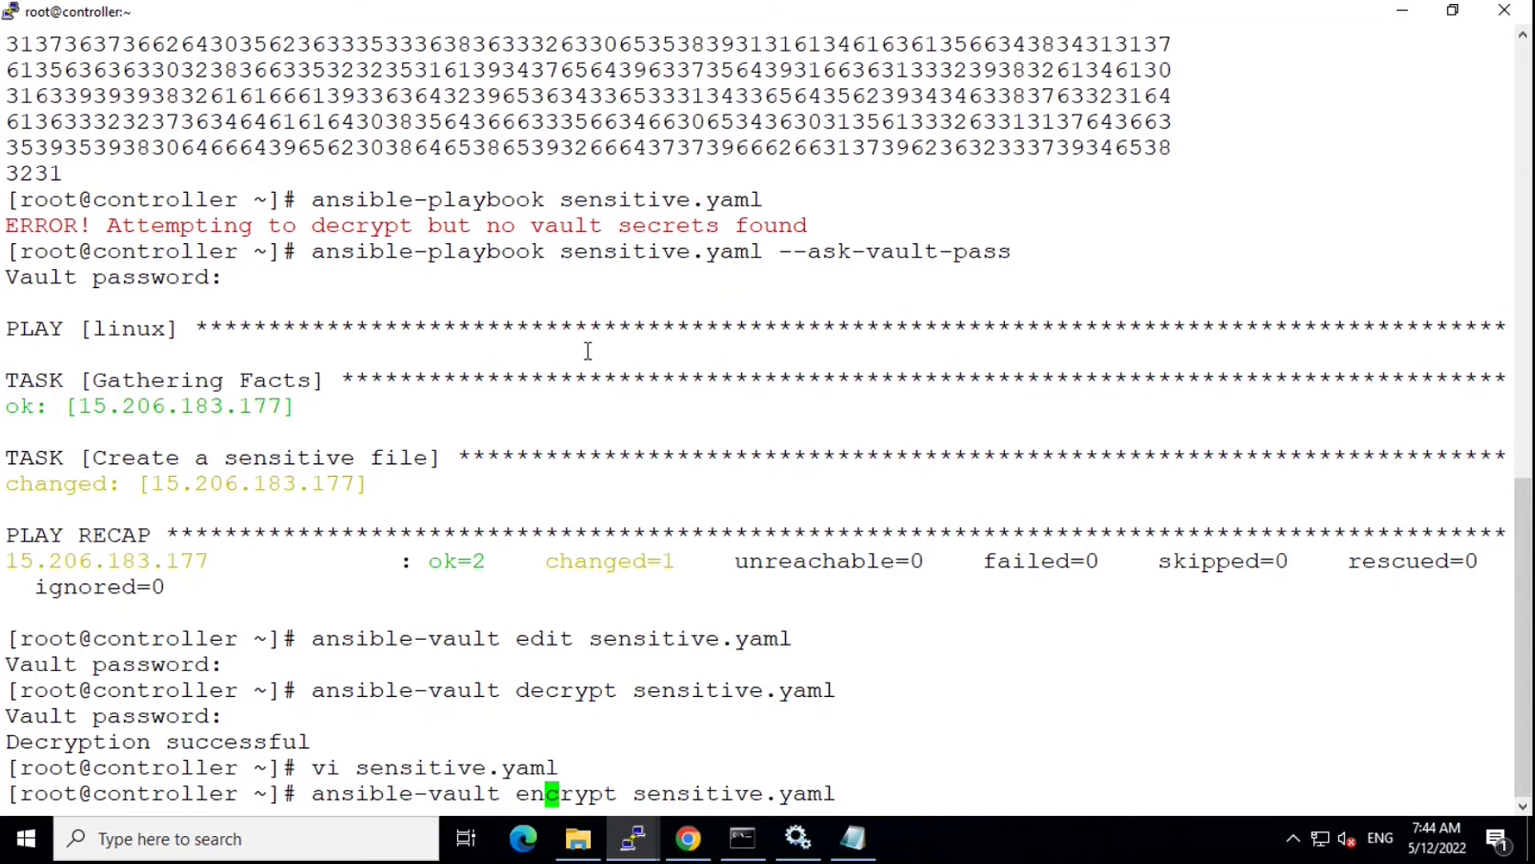
key(Return)
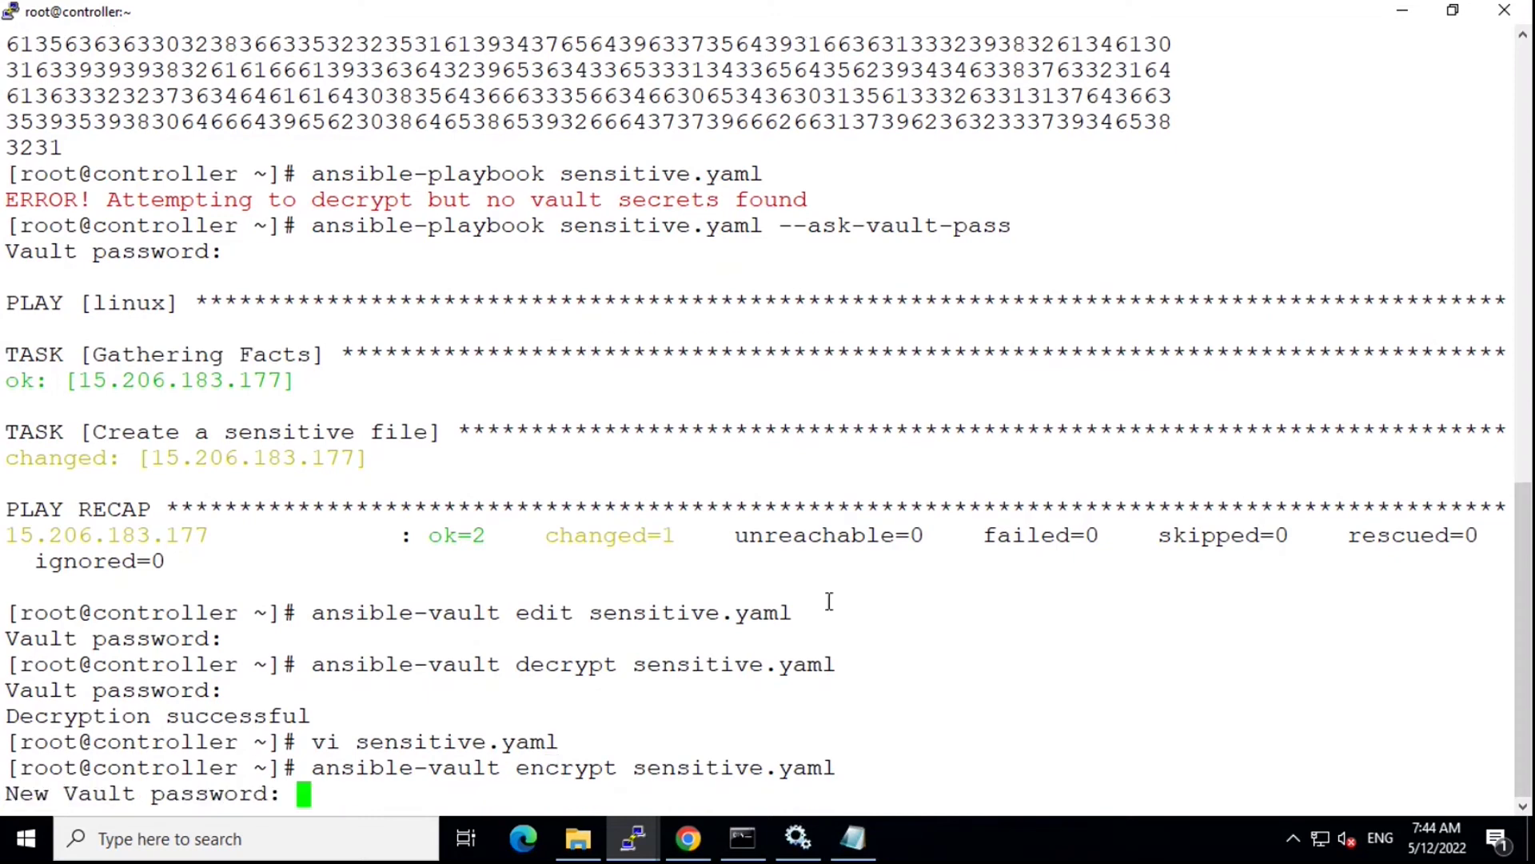
drag(313, 768, 823, 768)
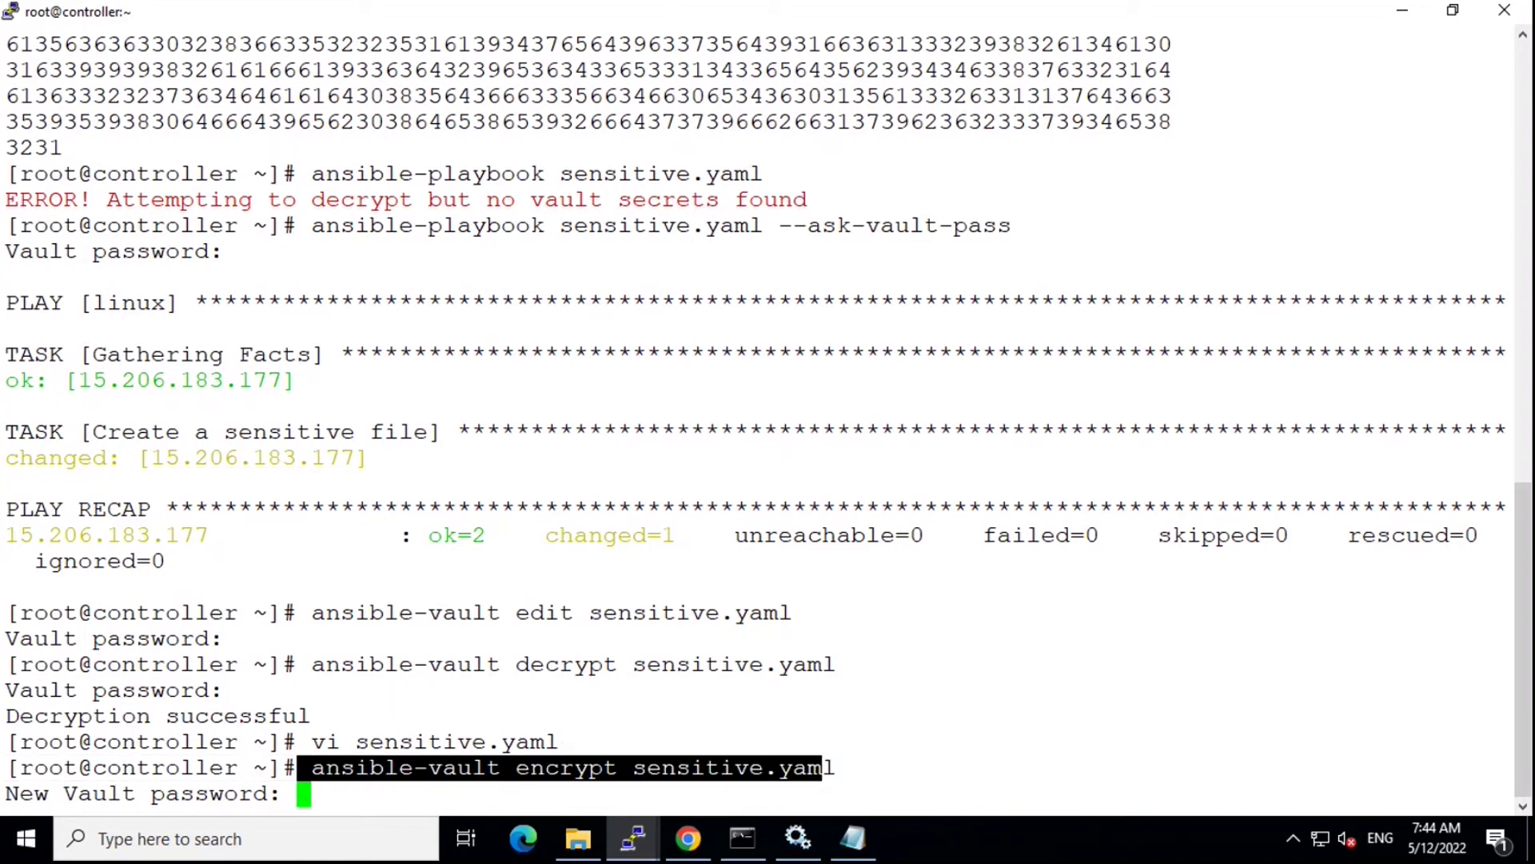
click(813, 416)
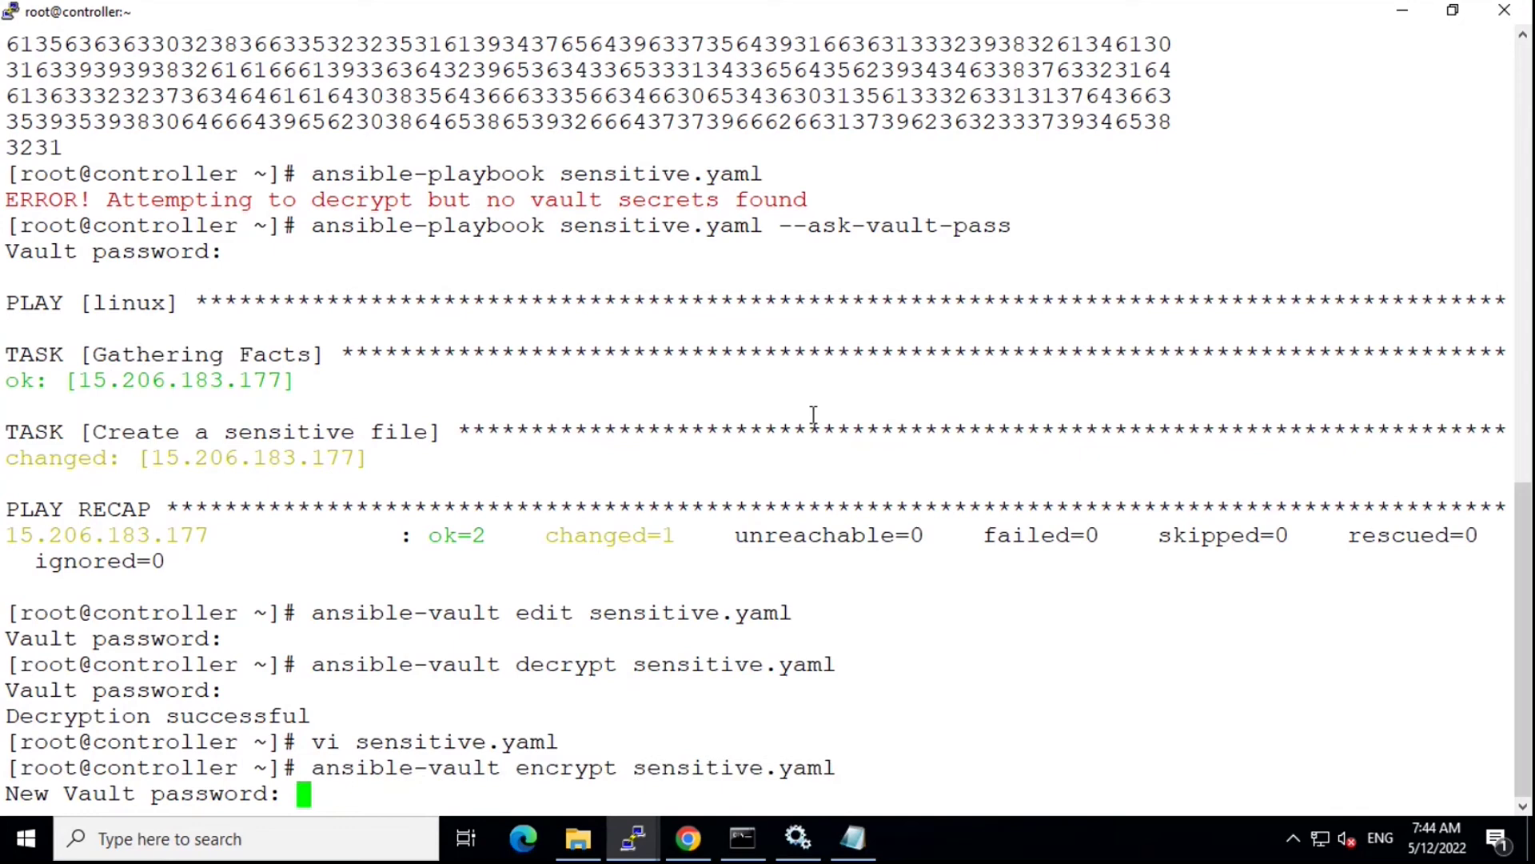
key(Return)
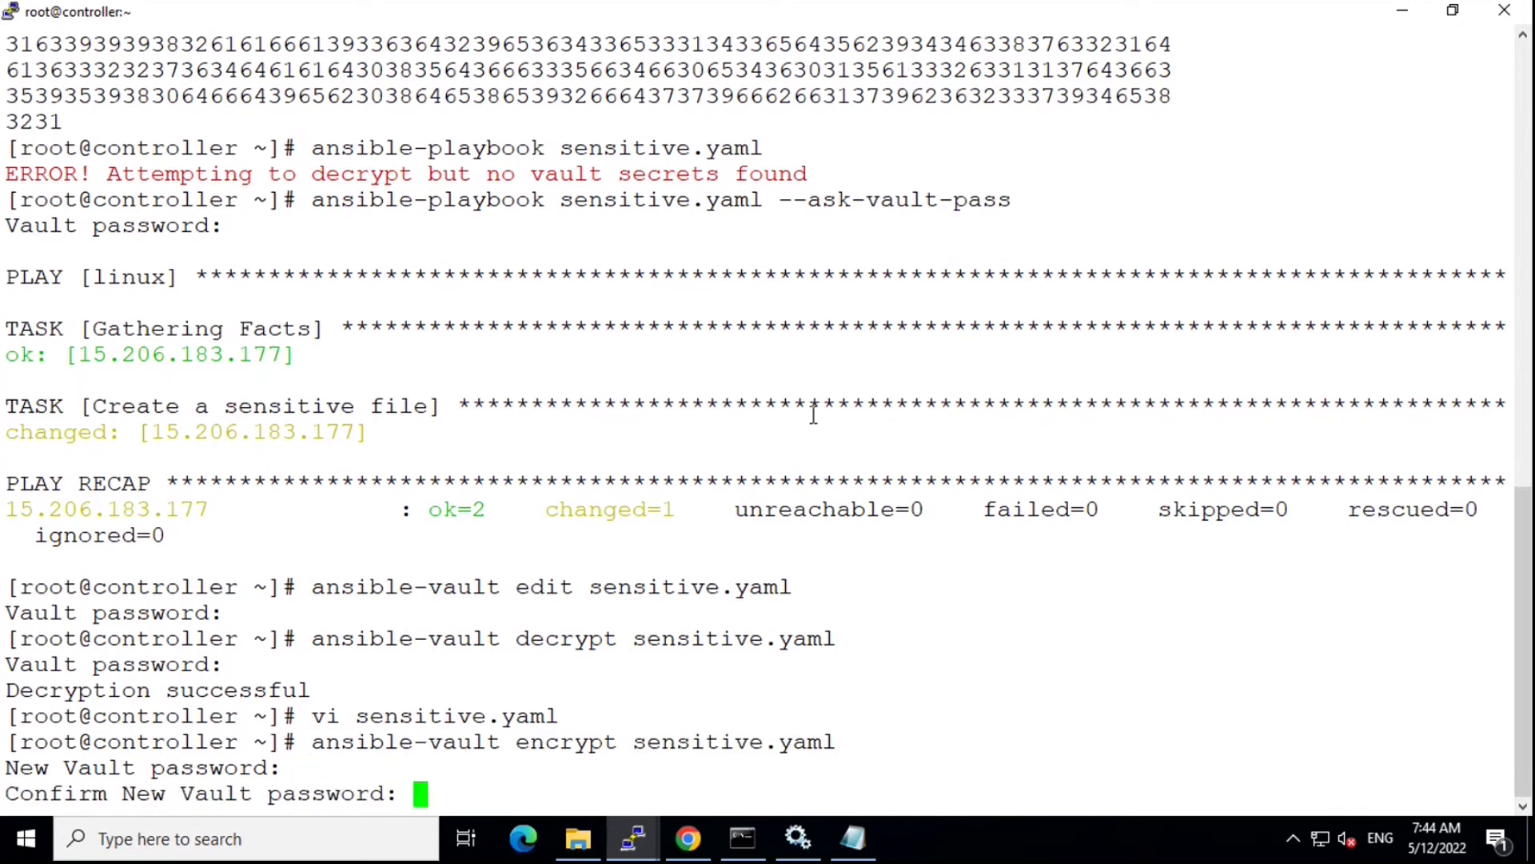
key(Return)
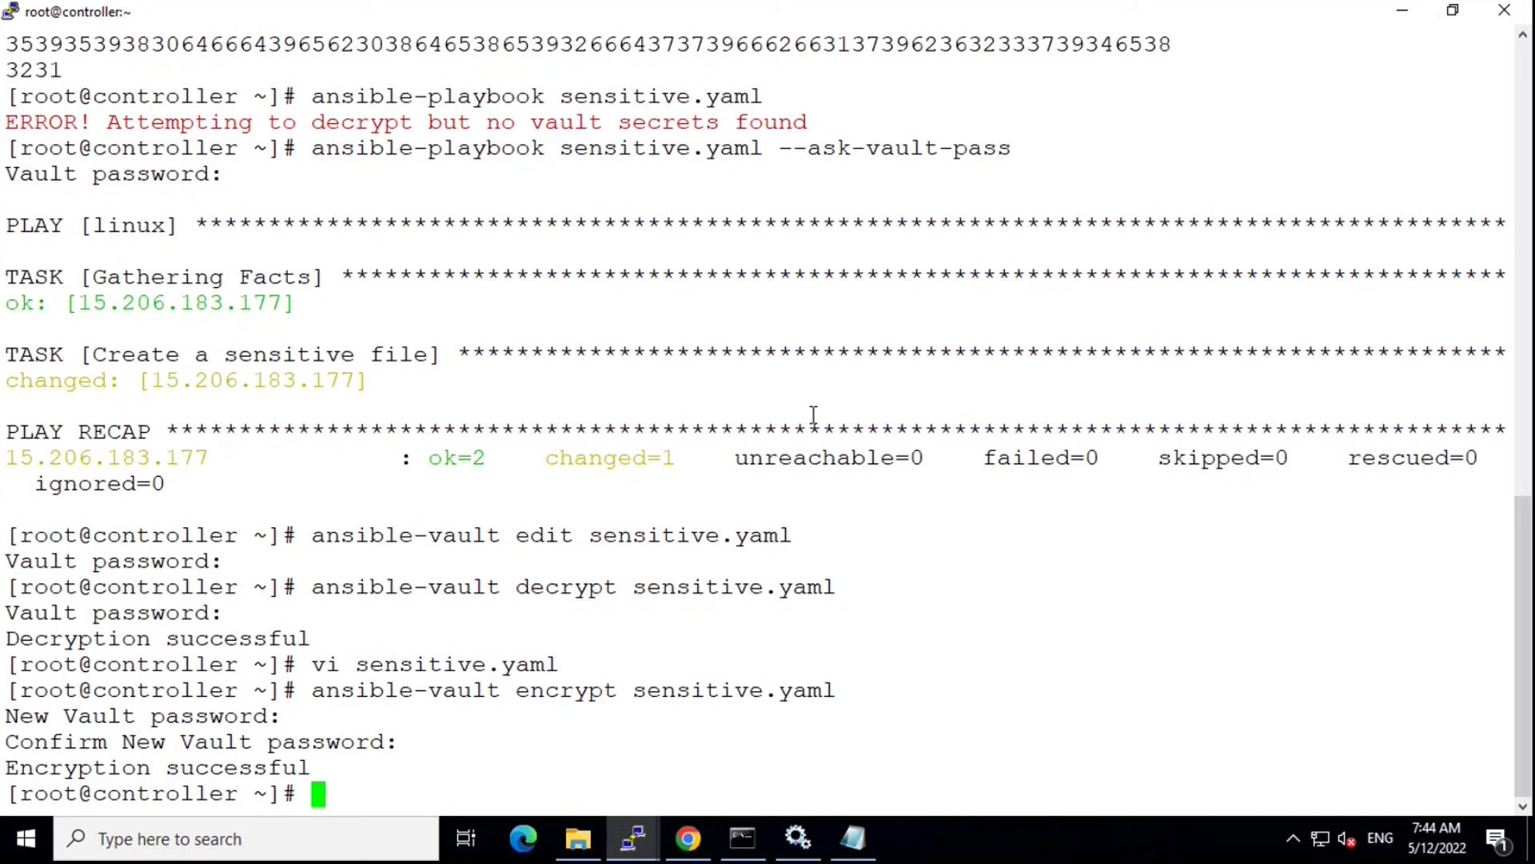
text(cat s)
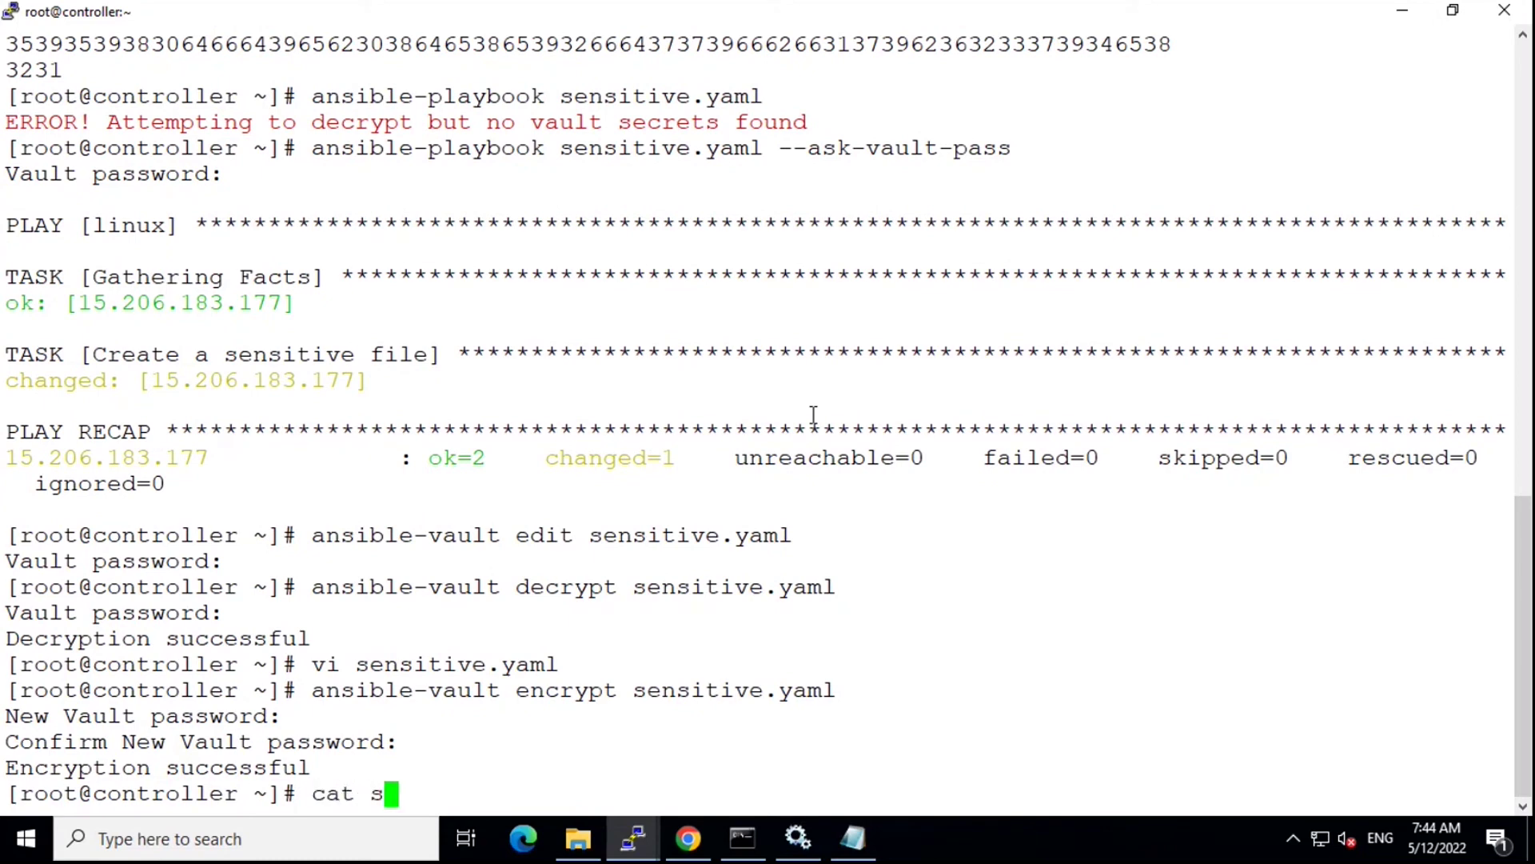
text(en)
Step: Print sensitive.yaml with cat to show the AES256 vault ciphertext
key(Tab)
key(Return)
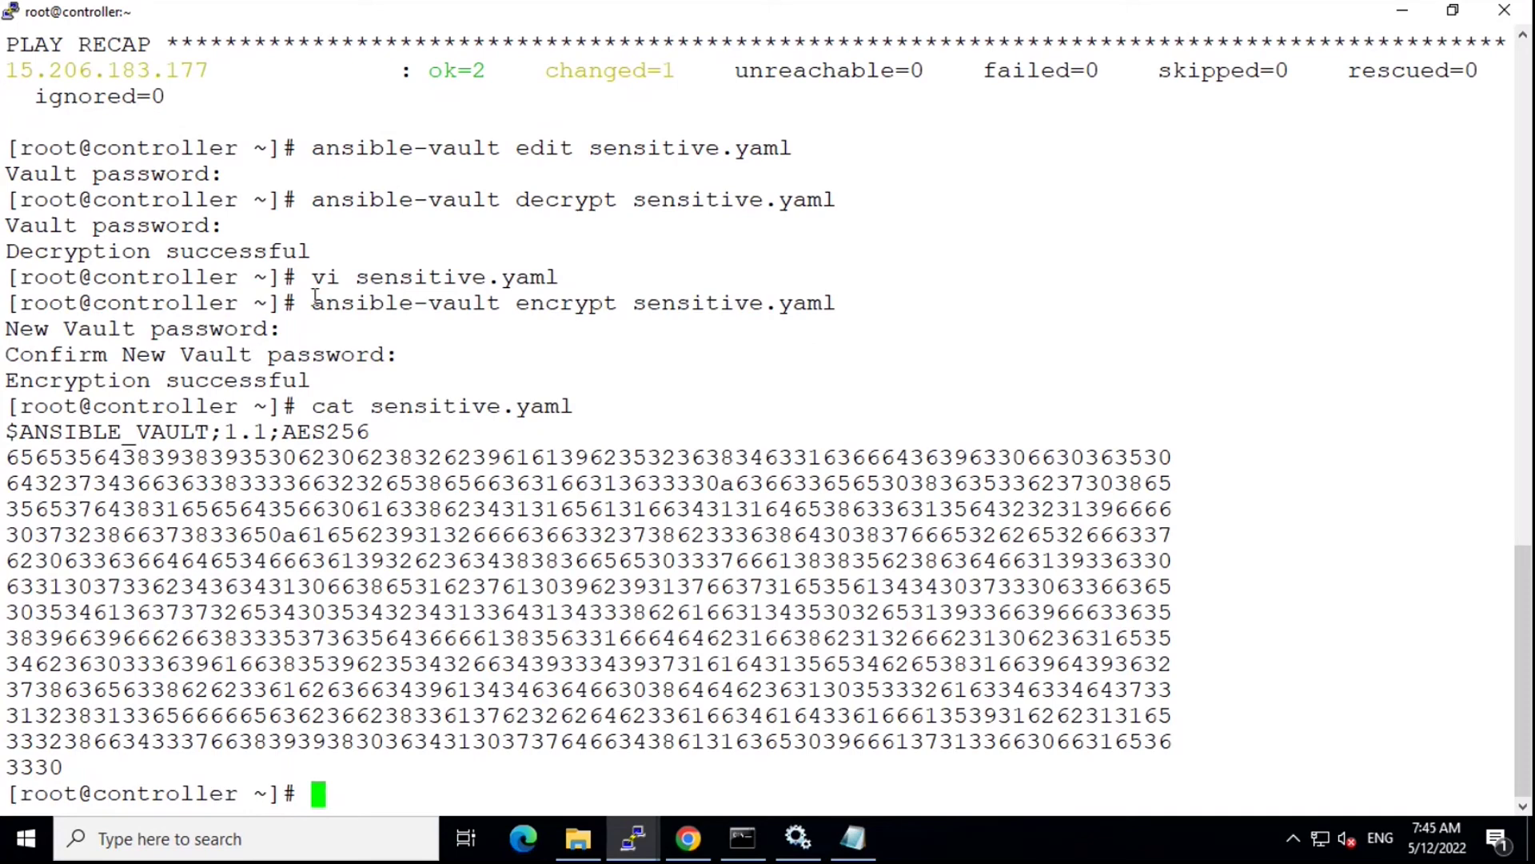
drag(312, 302, 834, 302)
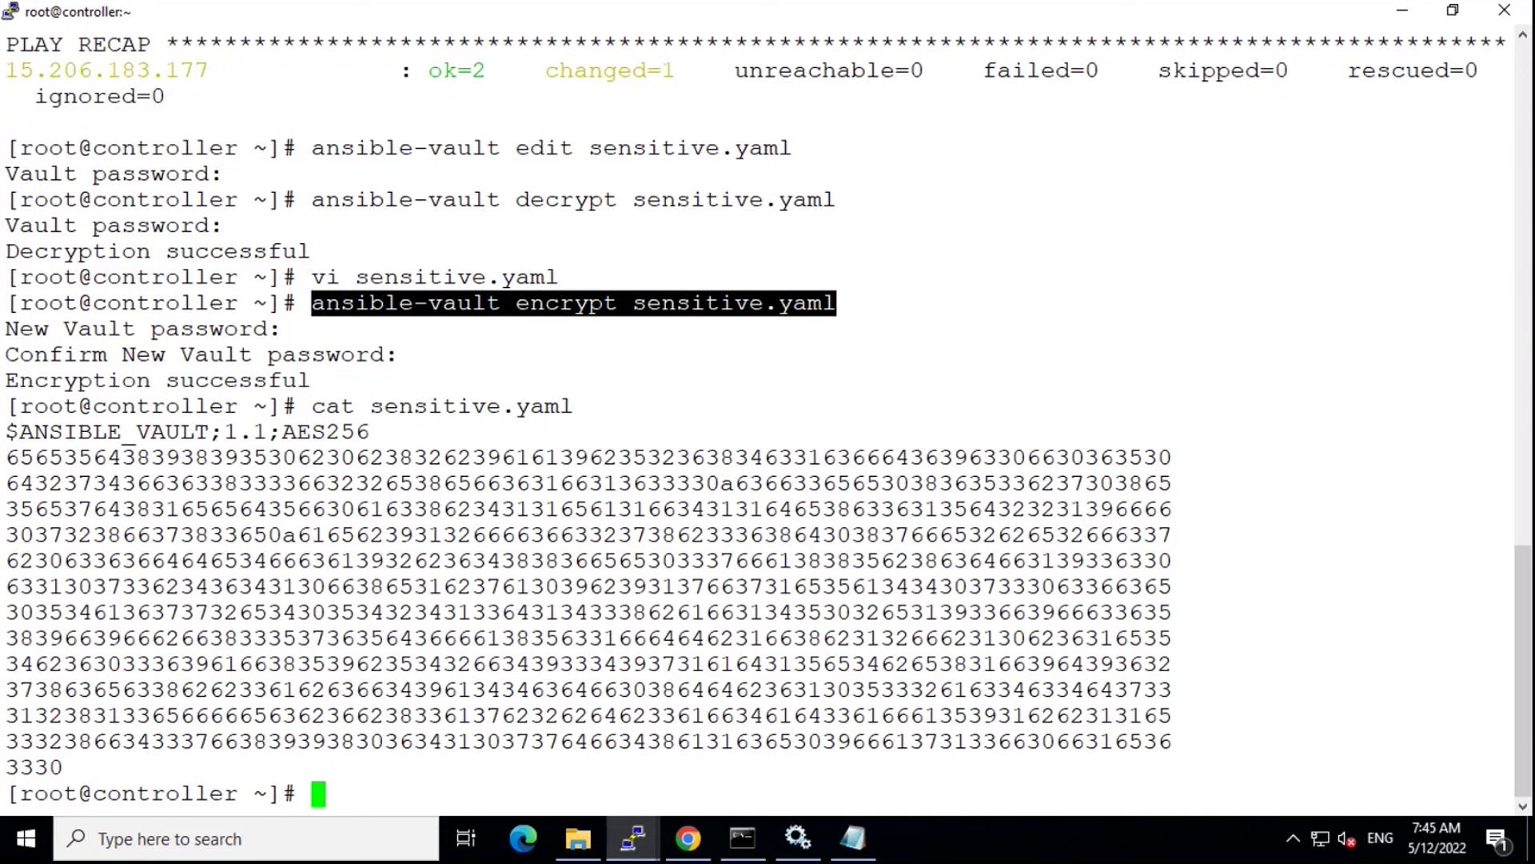
click(952, 351)
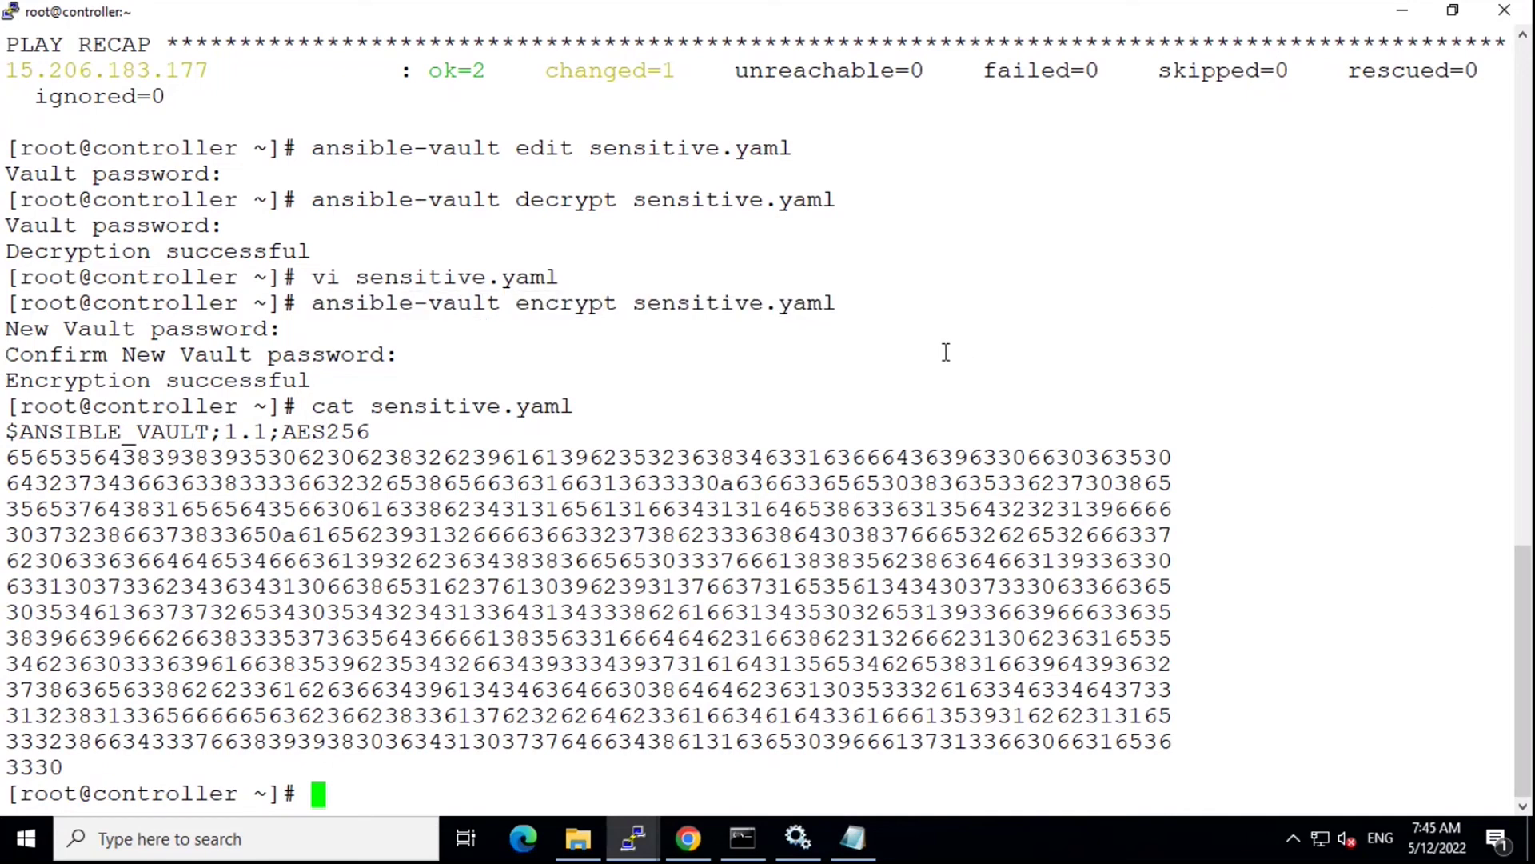
Step: Run ansible-vault rekey sensitive.yaml, giving the old password, then the new one twice
key(Up)
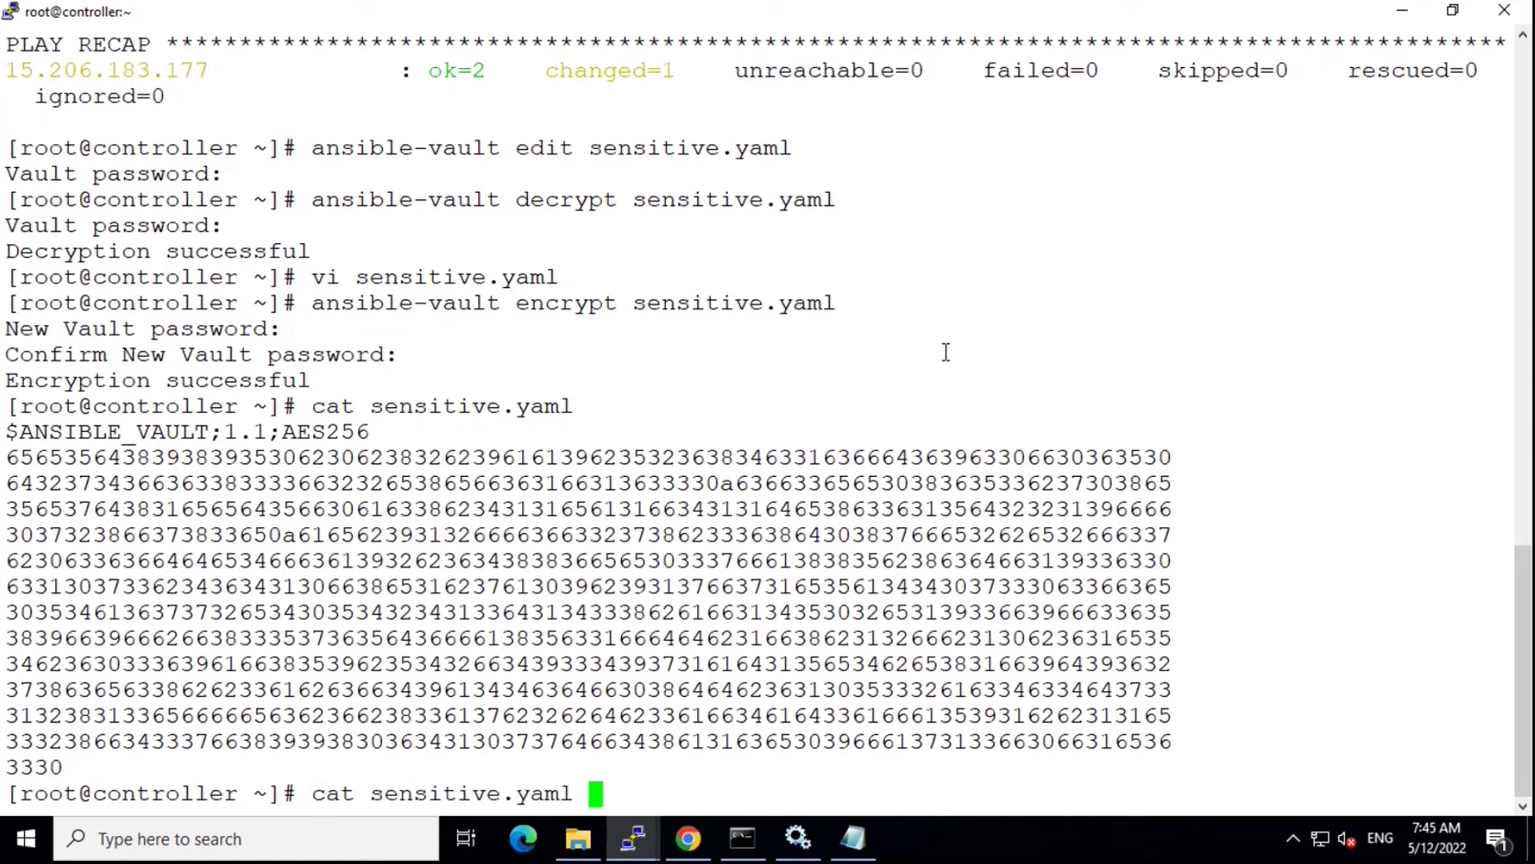
key(Up)
key(Left)
key(Left)
key(Left)
key(Left)
key(Left)
key(Left)
key(Left)
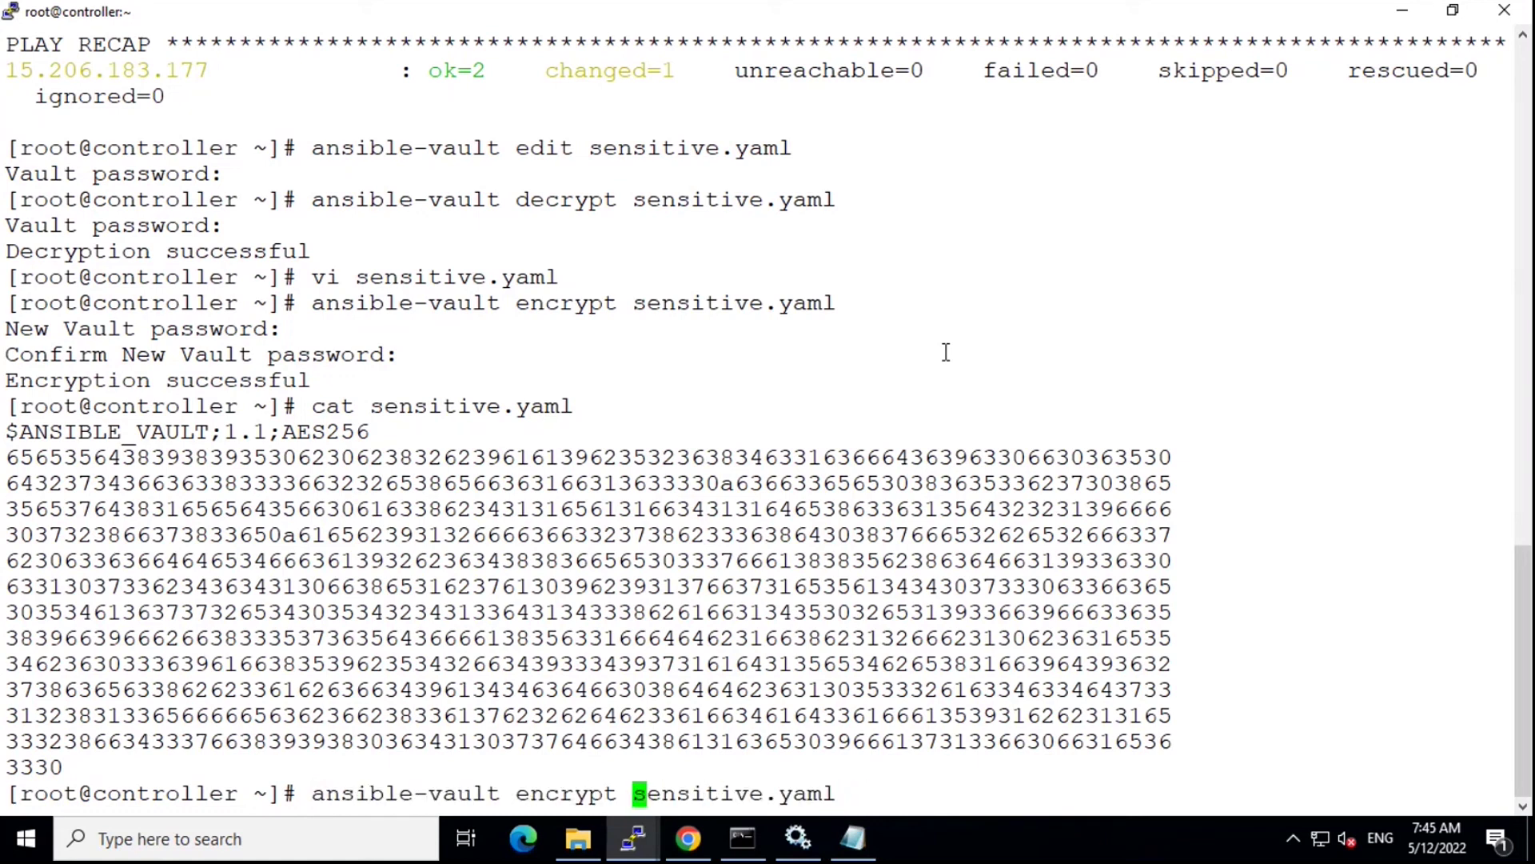
key(Left)
key(Left)
key(Right)
key(BackSpace)
key(BackSpace)
key(BackSpace)
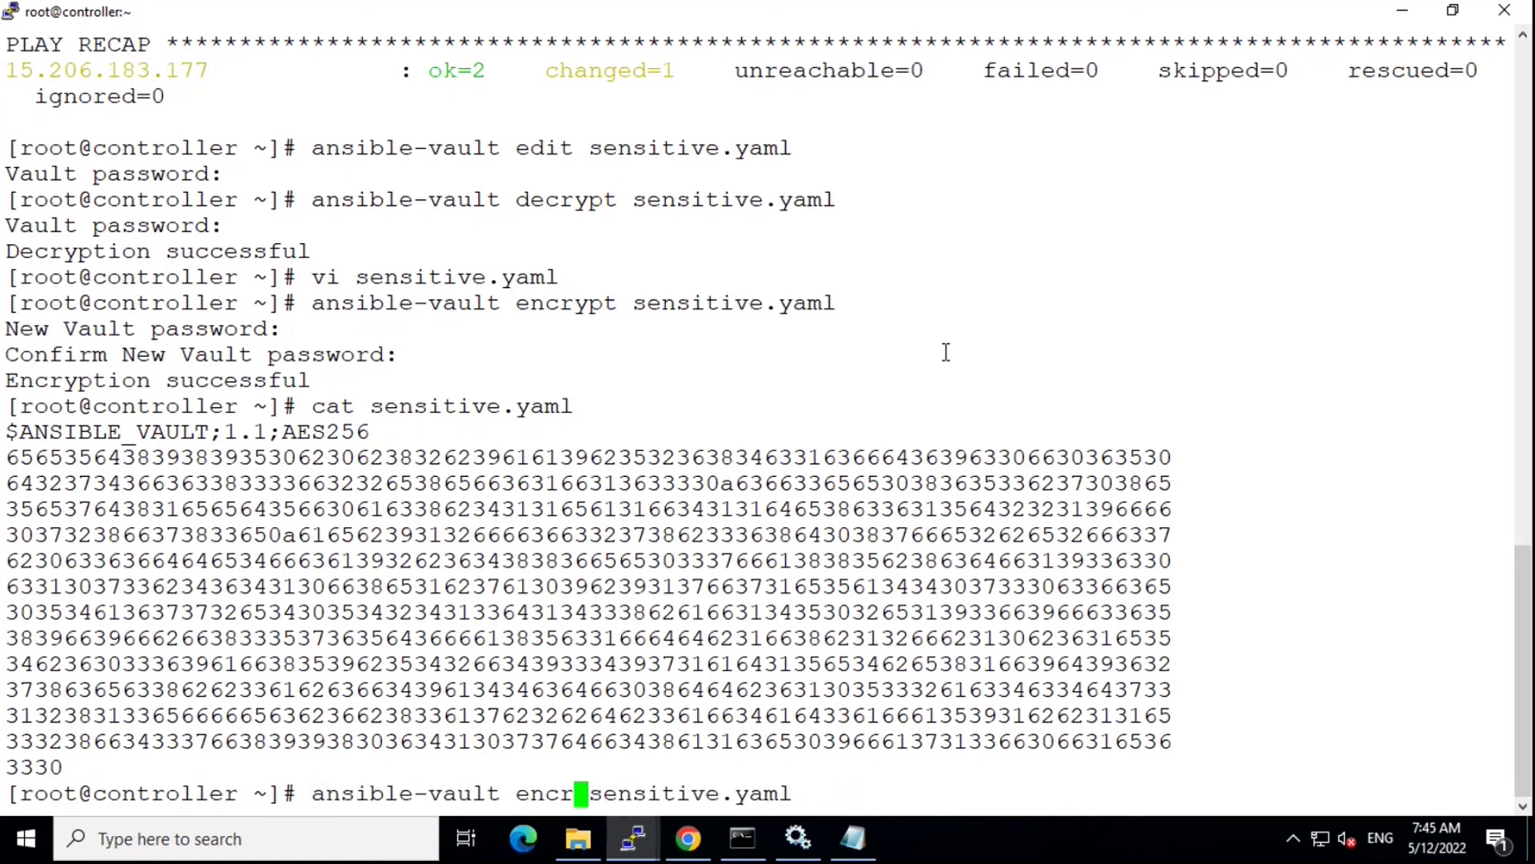
key(BackSpace)
key(BackSpace)
key(BackSpace)
key(BackSpace)
text(re)
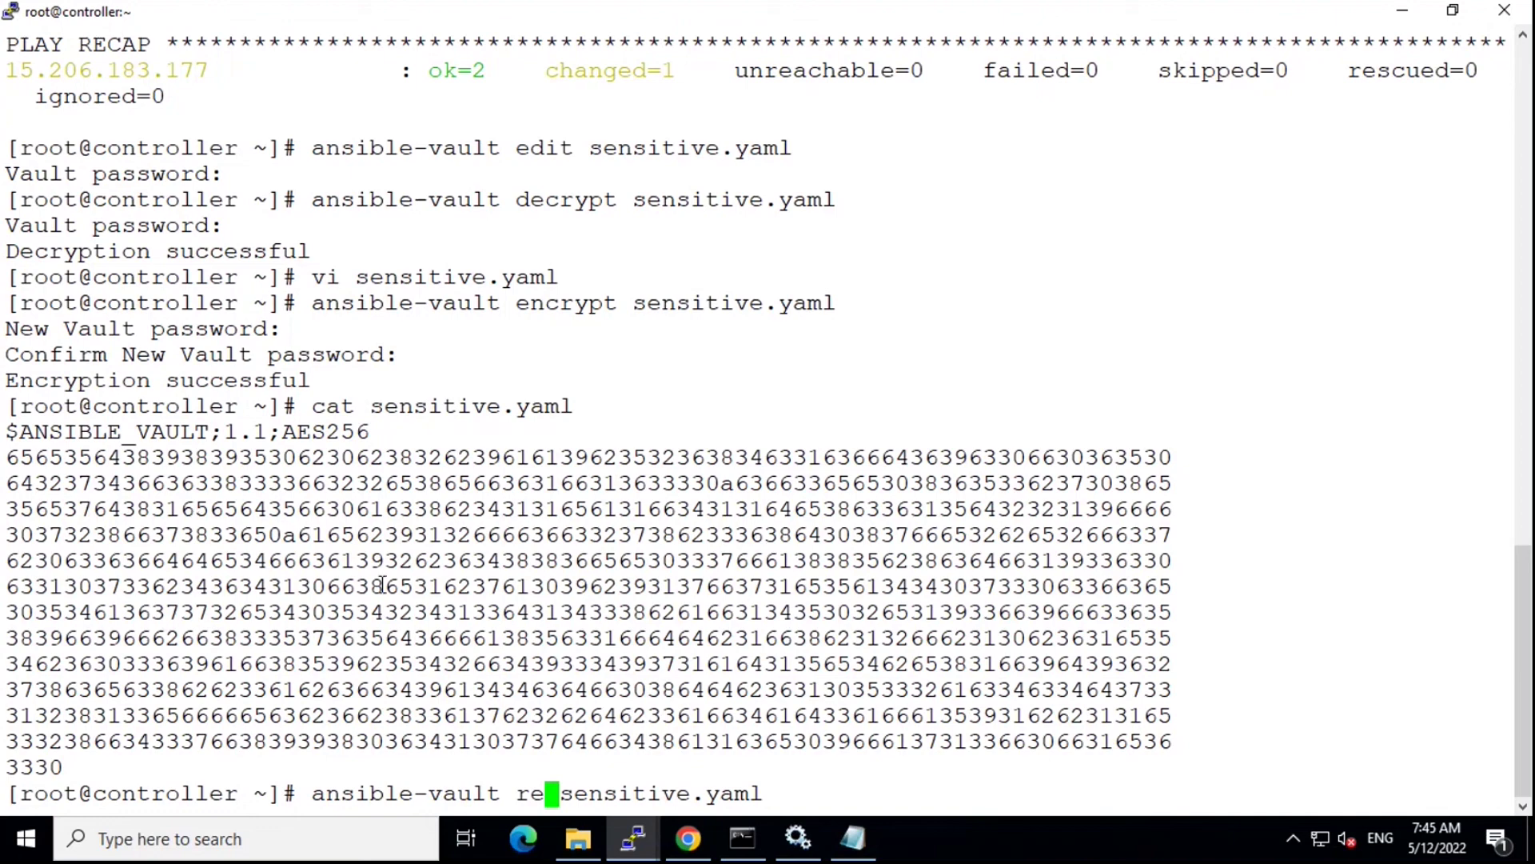
text(key)
key(Return)
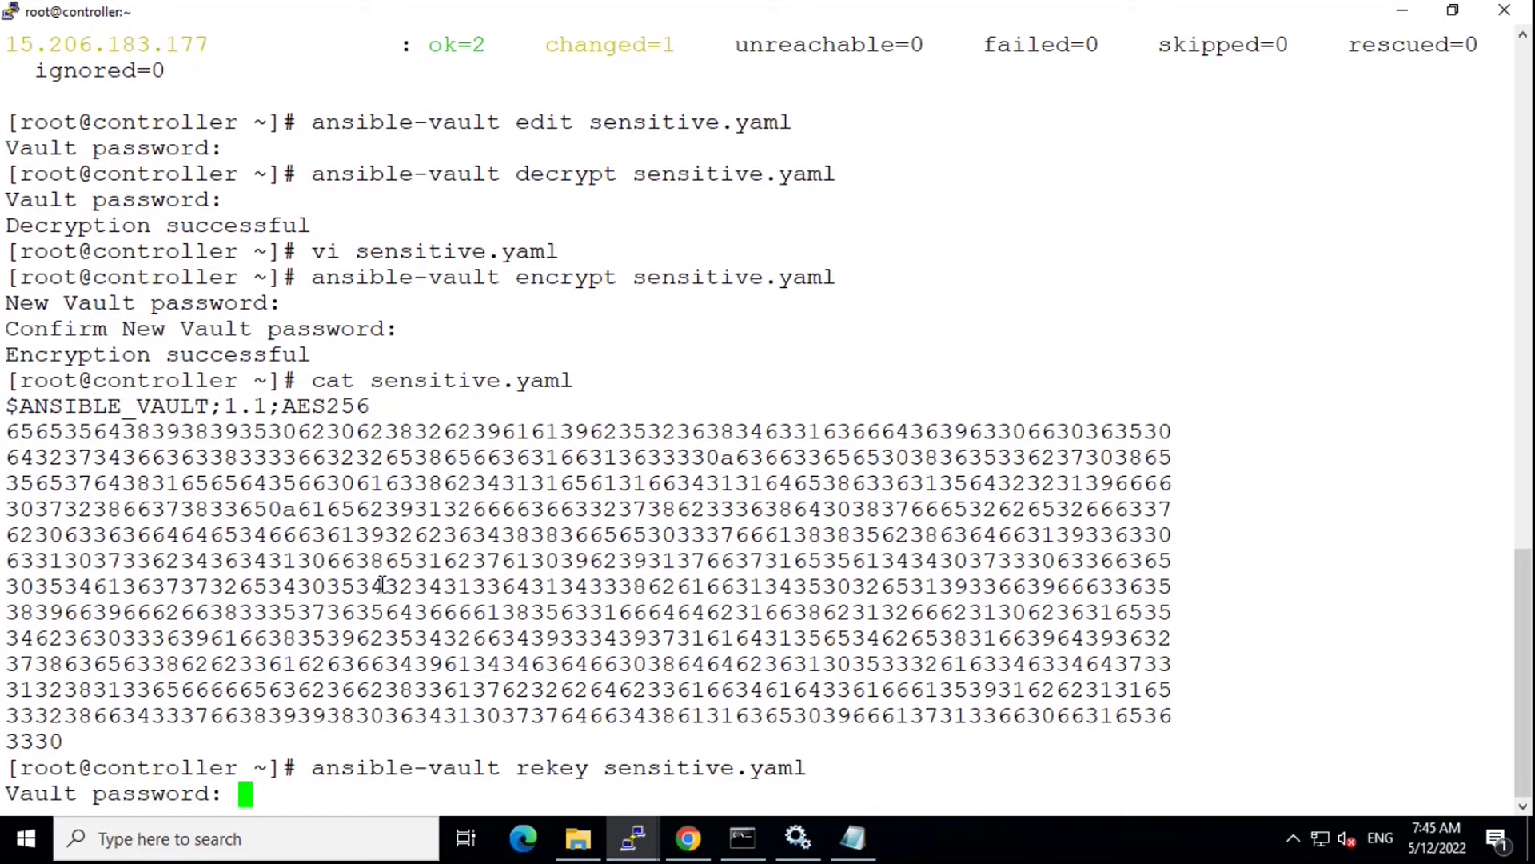
key(Return)
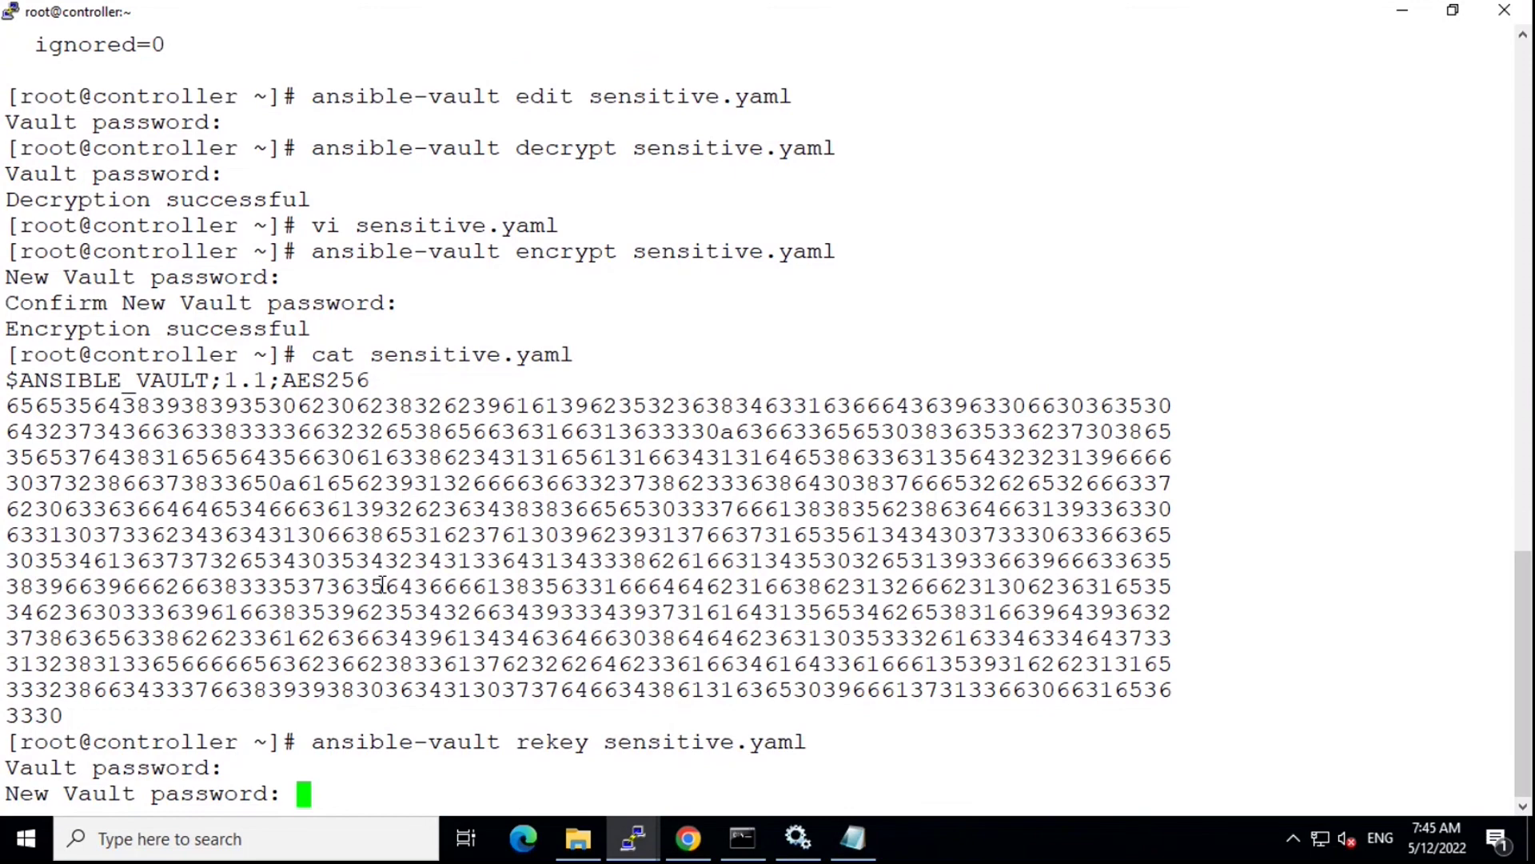
key(Return)
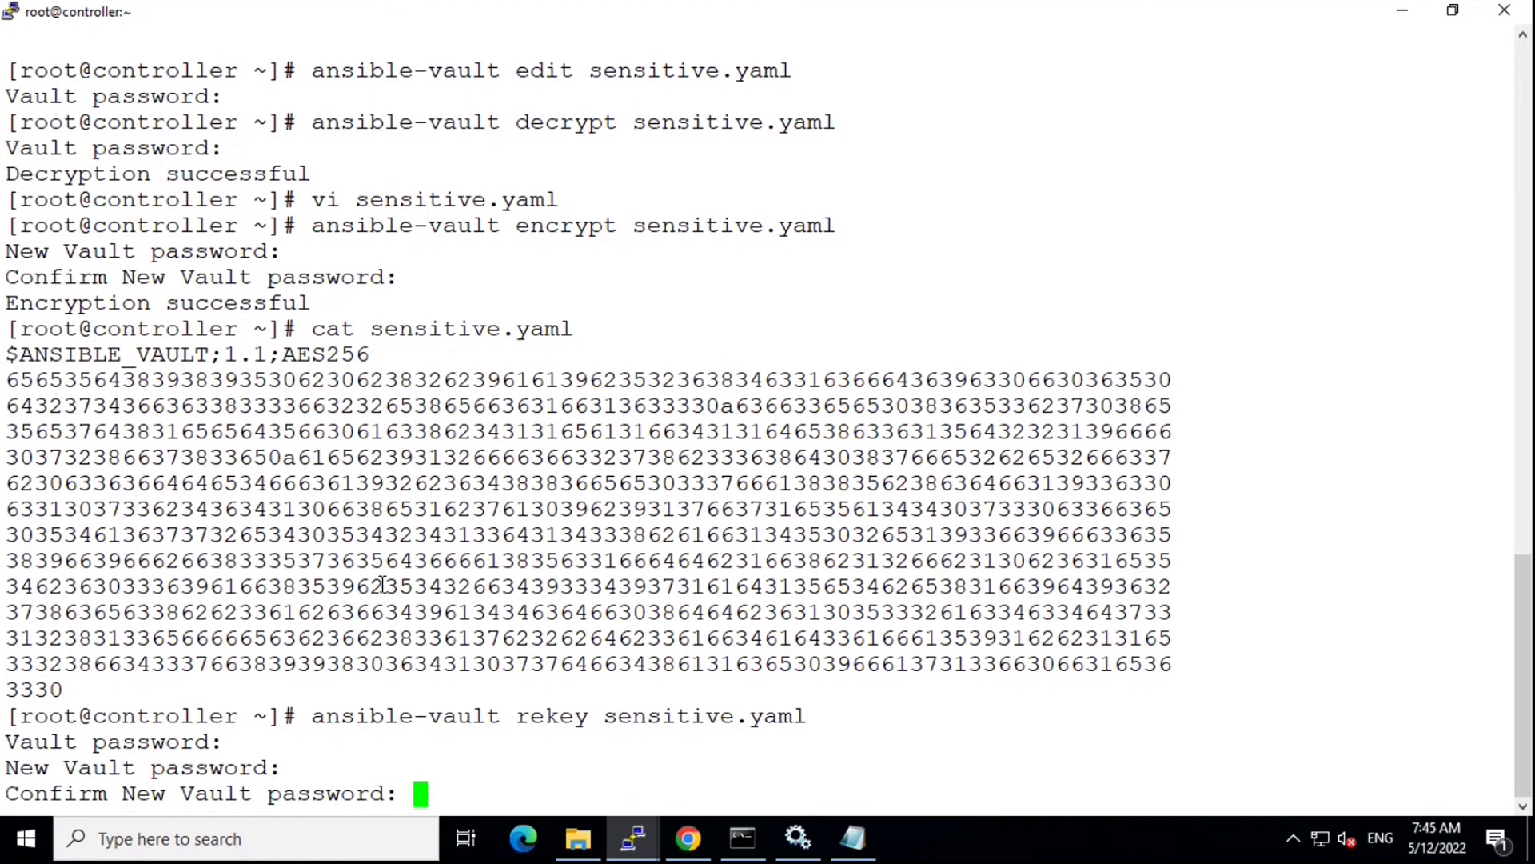
key(Return)
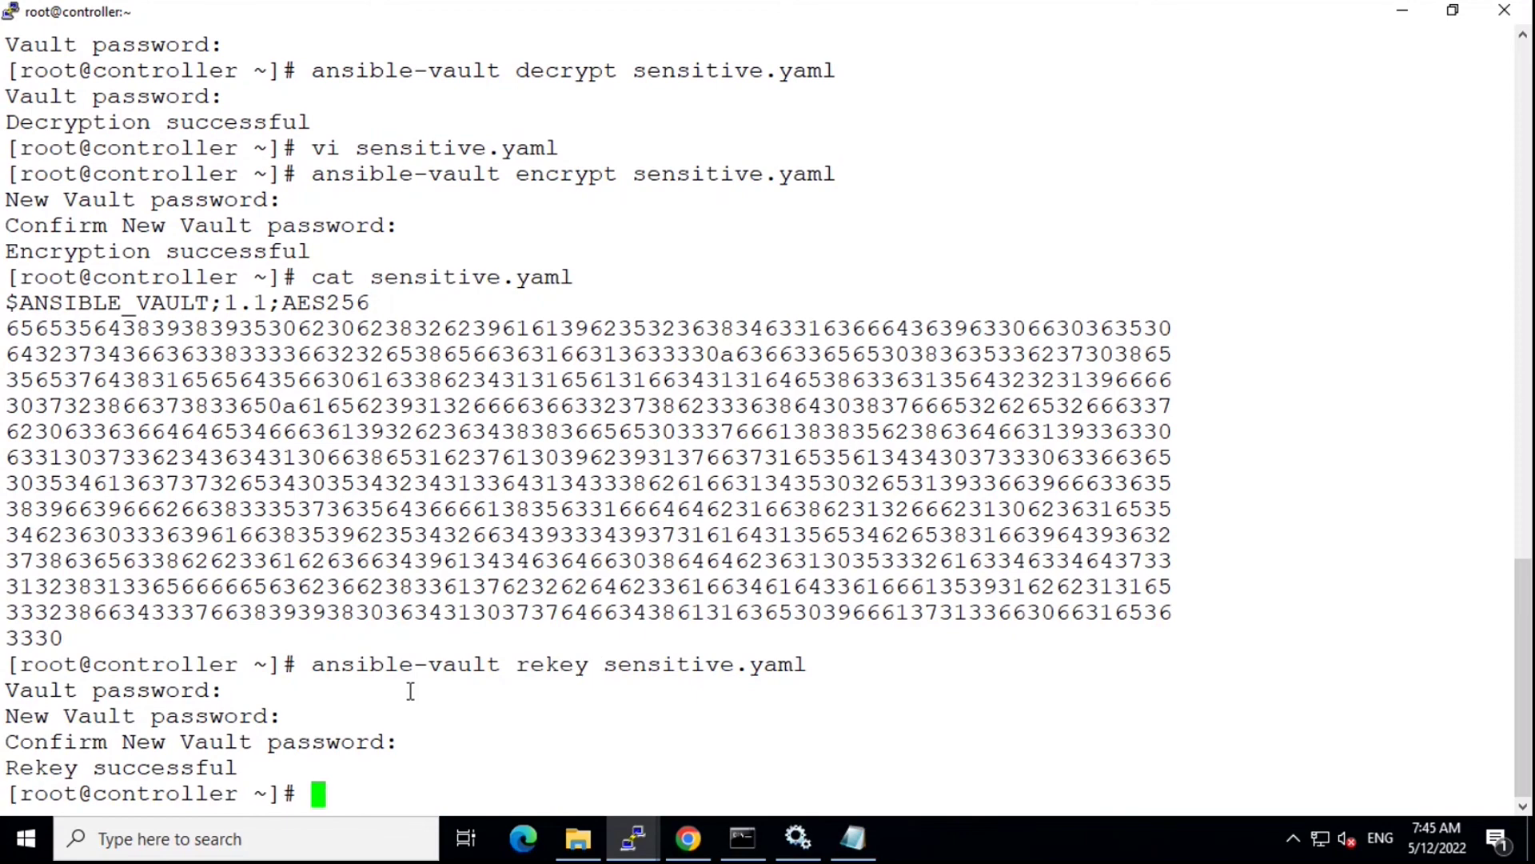
drag(315, 667, 806, 664)
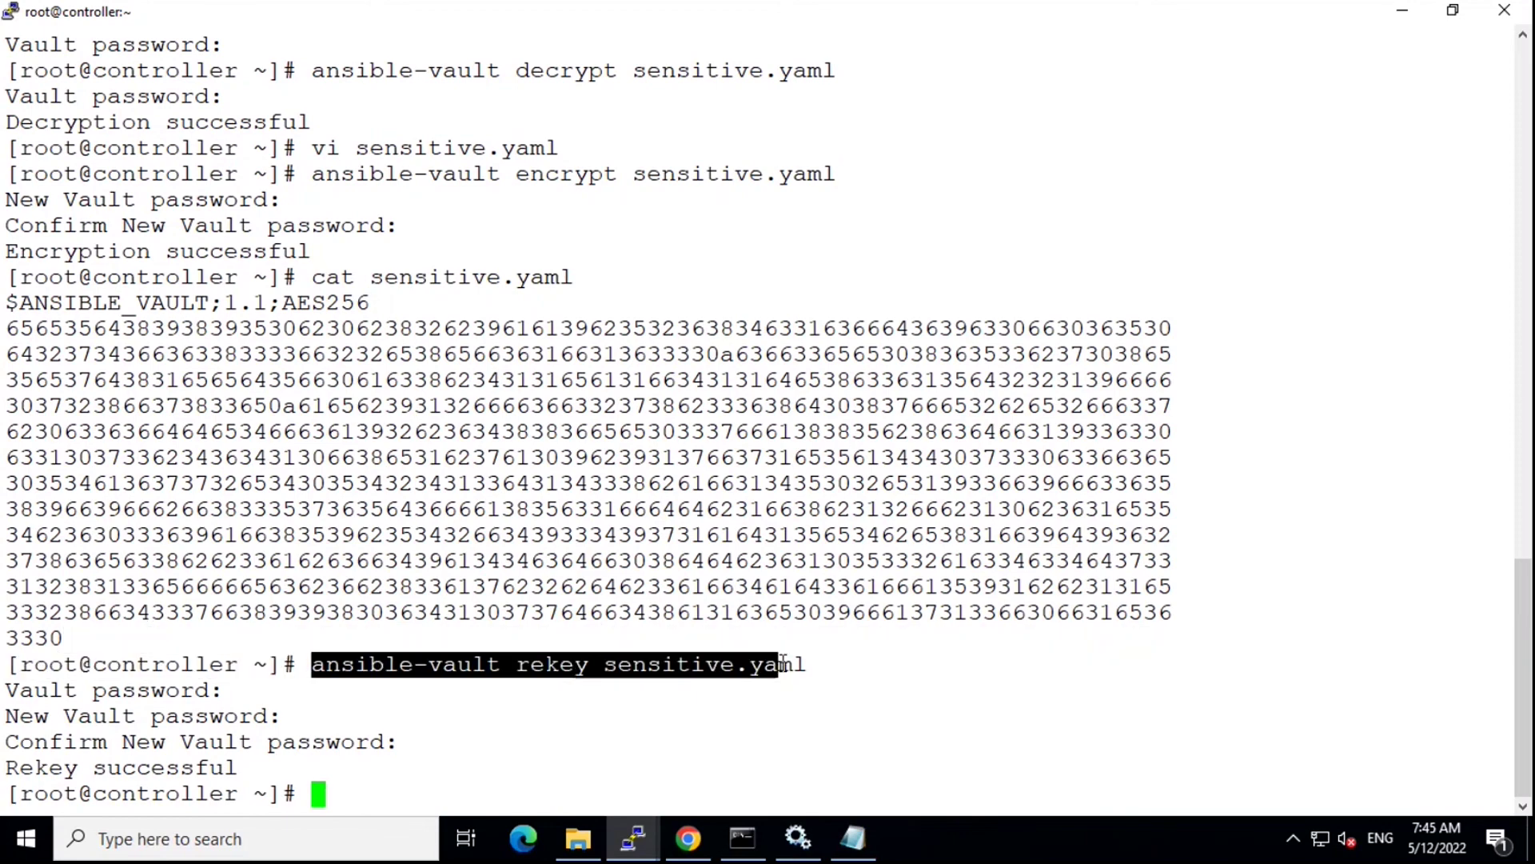